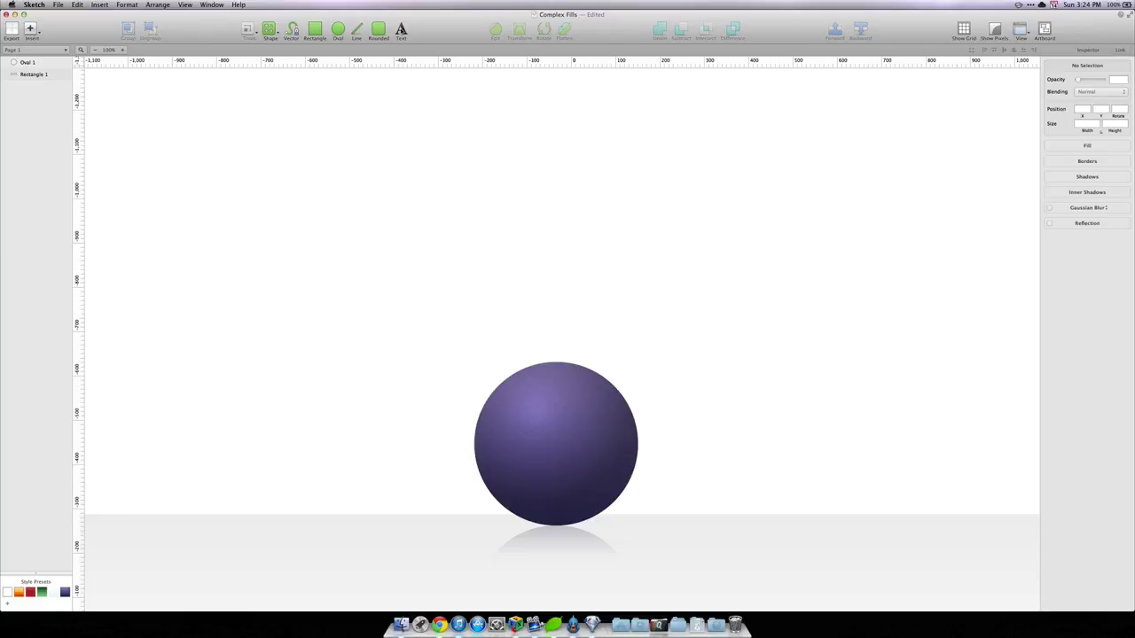
Add a text layer reading "Follow the bouncing ball..." above the purple ball.
{"action": "key", "text": "t"}
{"action": "left_click", "coordinate": [444, 217]}
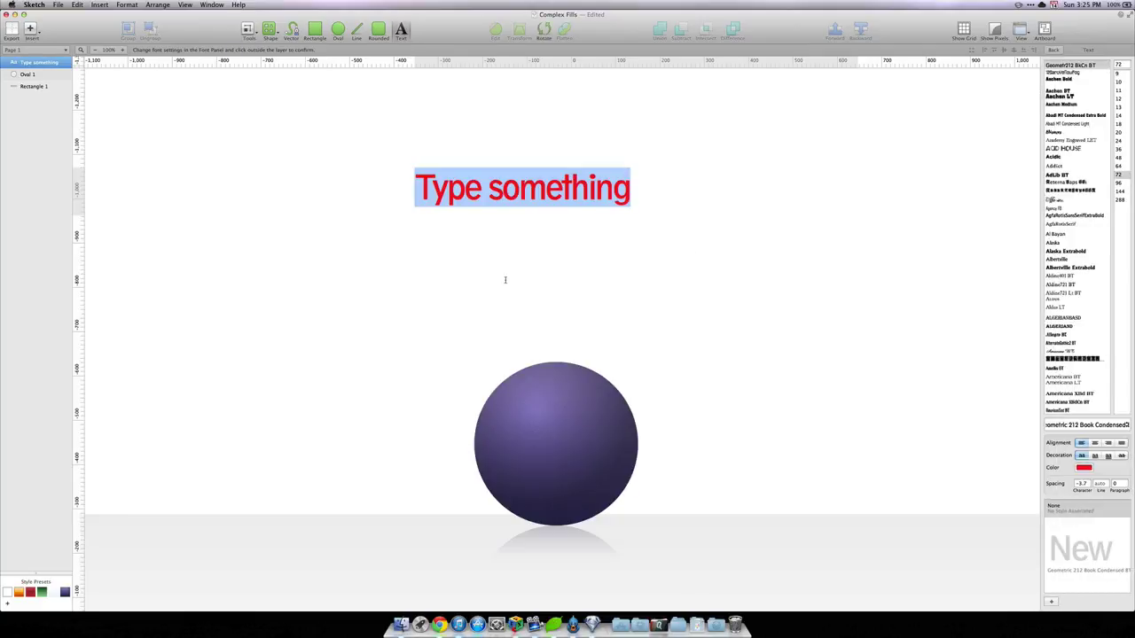
{"action": "type", "text": "Follow the b"}
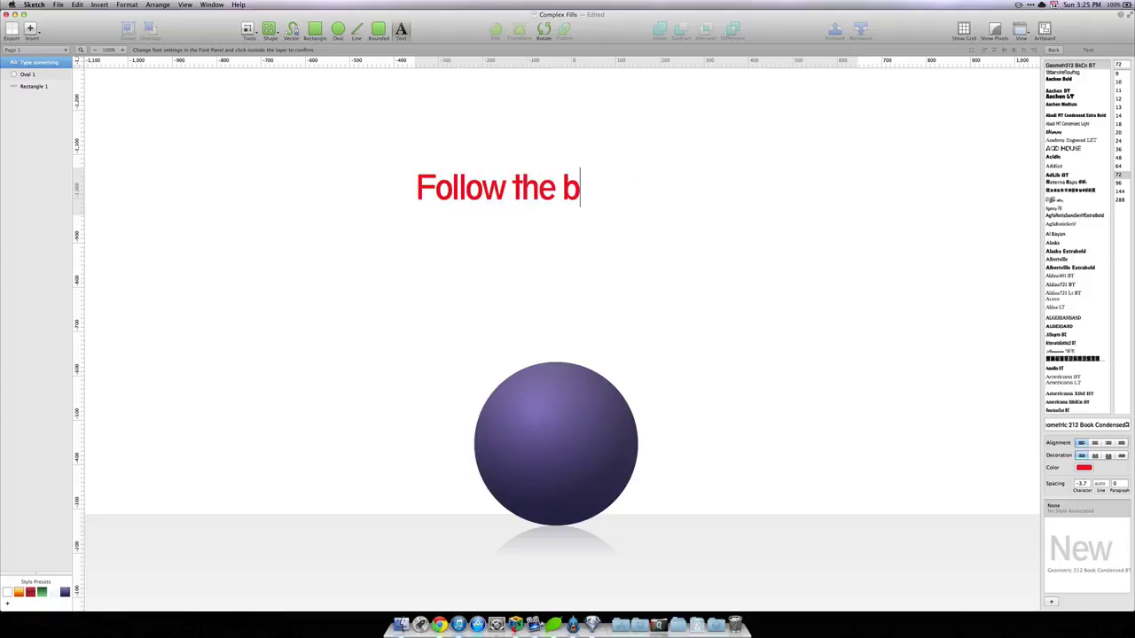
{"action": "type", "text": "ouncing ba"}
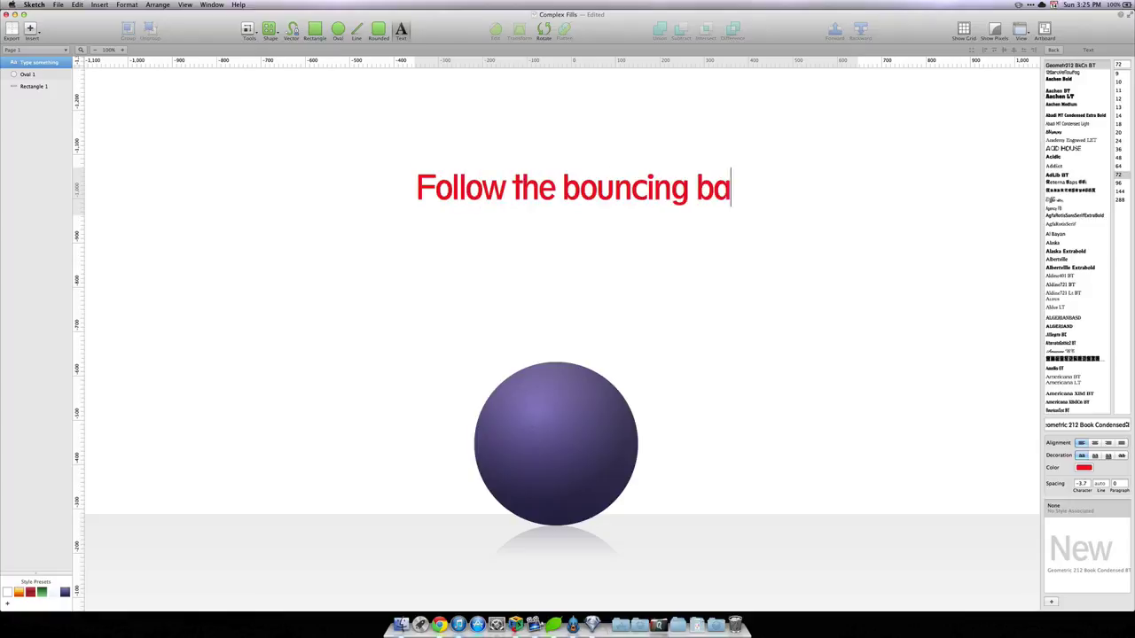
{"action": "type", "text": "ll"}
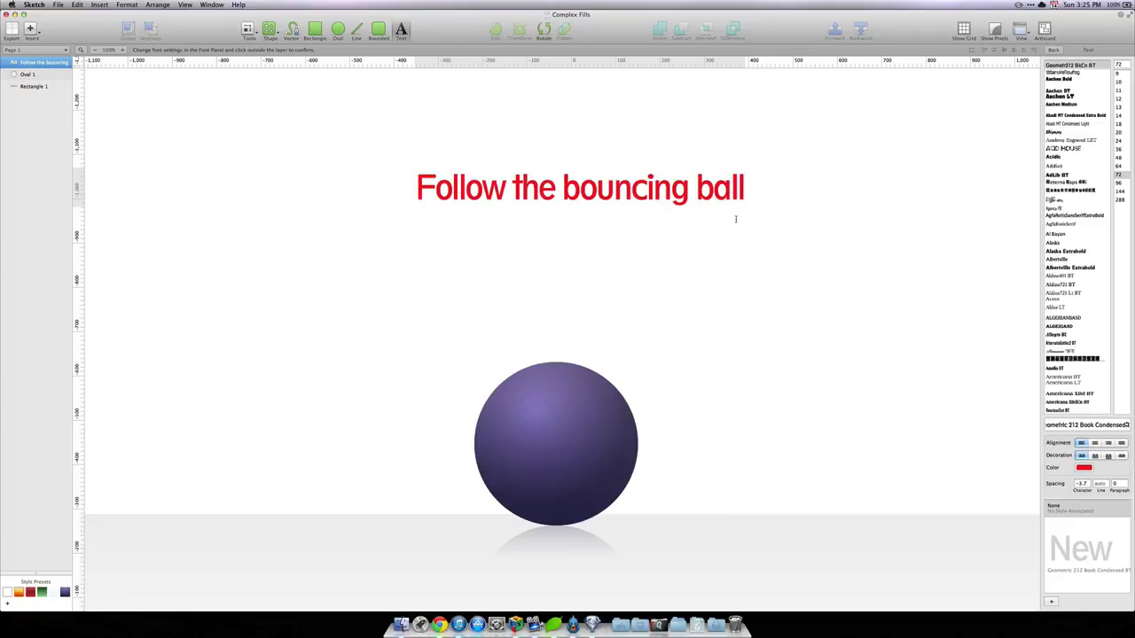
{"action": "type", "text": "..."}
{"action": "left_click", "coordinate": [732, 188]}
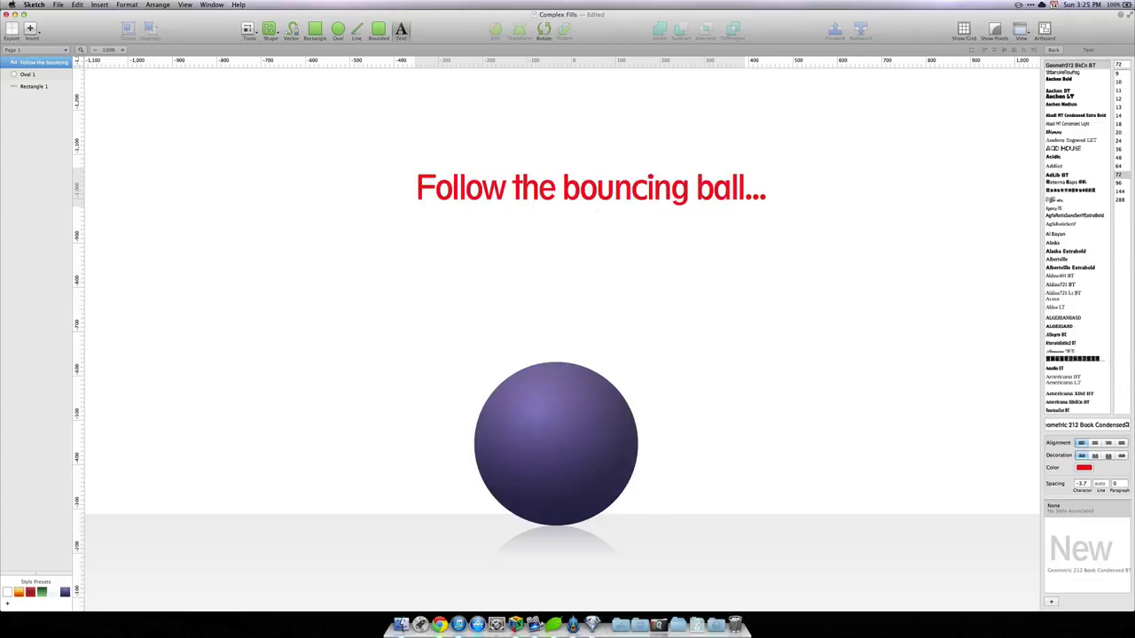
Try the Belwe LT and Bembo fonts on the whole headline.
{"action": "left_click_drag", "start_coordinate": [467, 192], "coordinate": [538, 191]}
{"action": "key", "text": "super+a"}
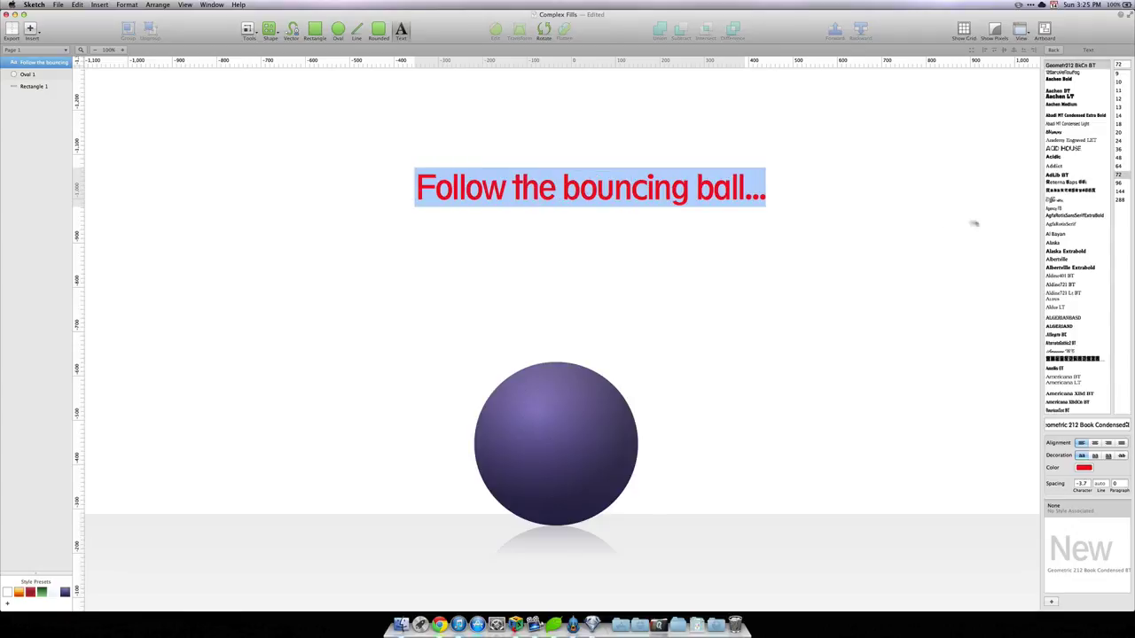
{"action": "scroll", "coordinate": [1070, 267], "scroll_direction": "down", "scroll_amount": 10}
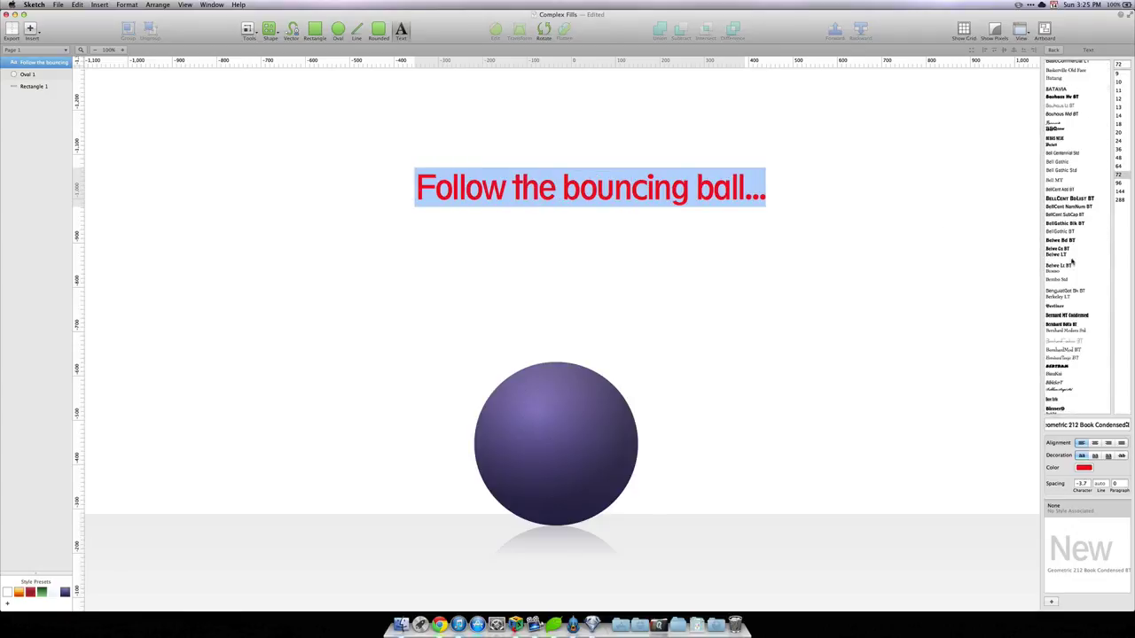
{"action": "left_click", "coordinate": [1073, 256]}
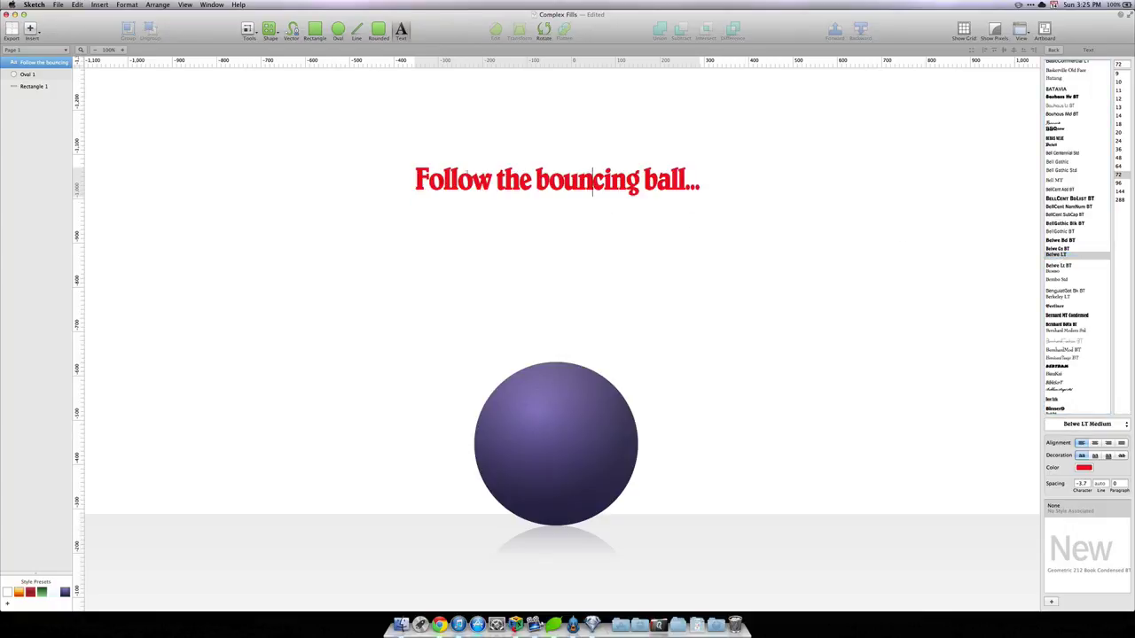
{"action": "key", "text": "super+a"}
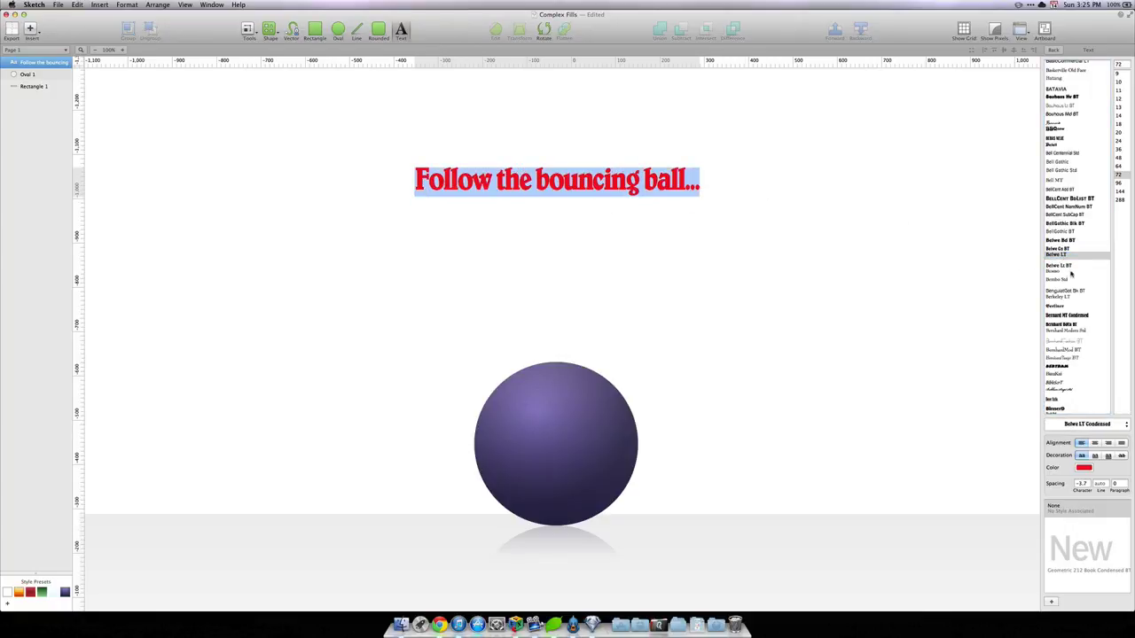
{"action": "left_click", "coordinate": [1069, 273]}
{"action": "key", "text": "super+a"}
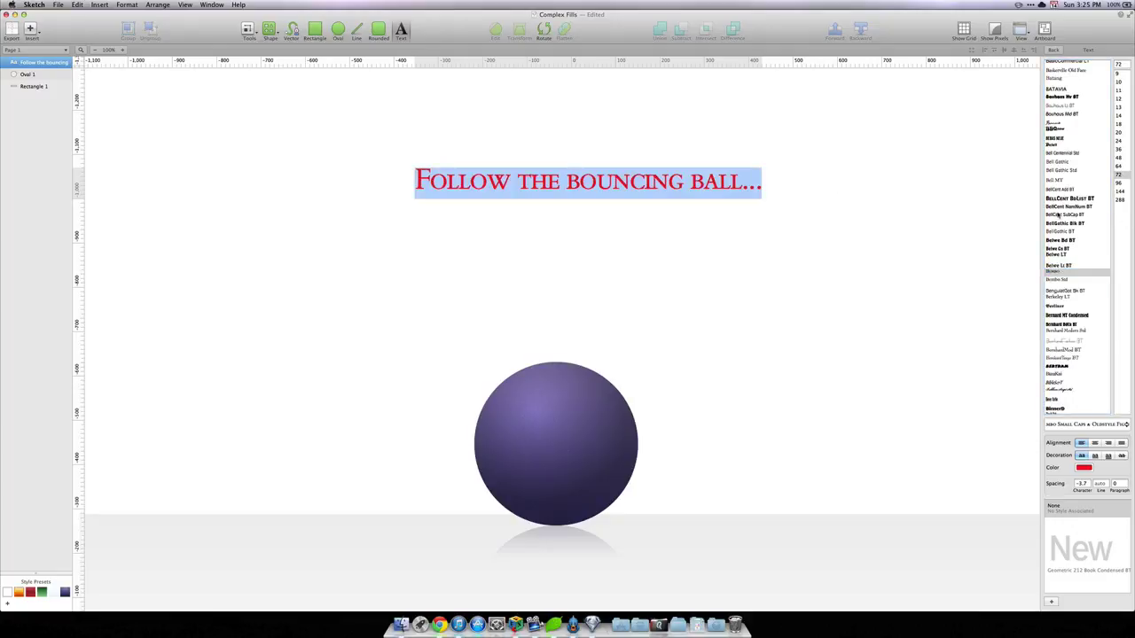
Try further fonts on the headline, including BellCent BoList BT, Belwe LT, Bembo, Benguiat Gothic, Bernhard Bold Condensed and Bell Gothic BT.
{"action": "left_click", "coordinate": [1069, 198]}
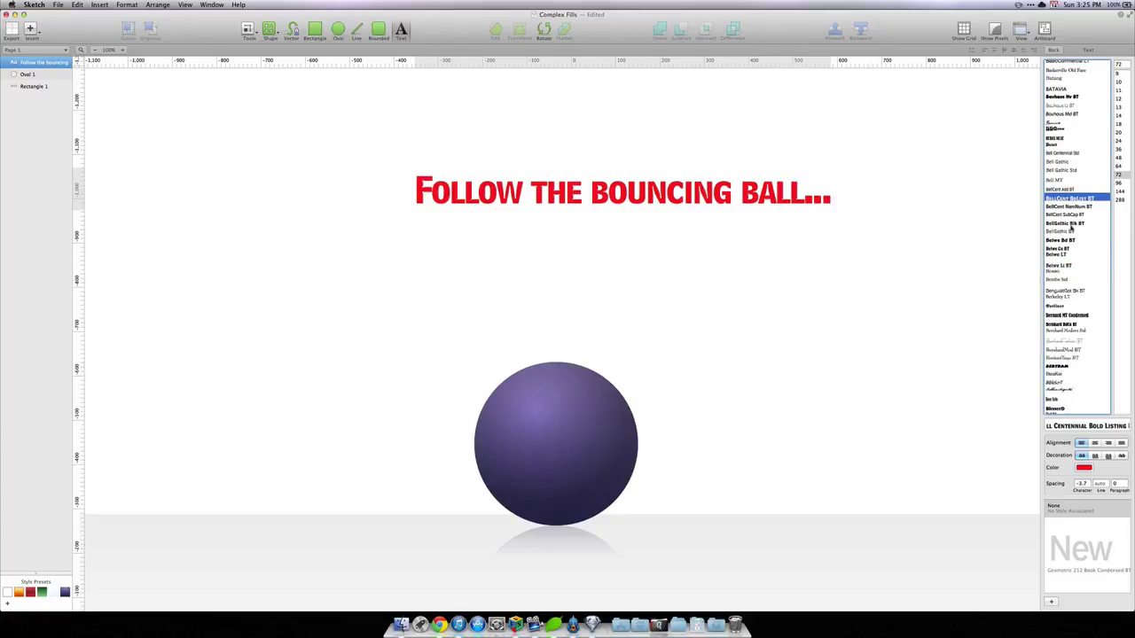
{"action": "left_click", "coordinate": [1072, 215]}
{"action": "left_click", "coordinate": [1072, 257]}
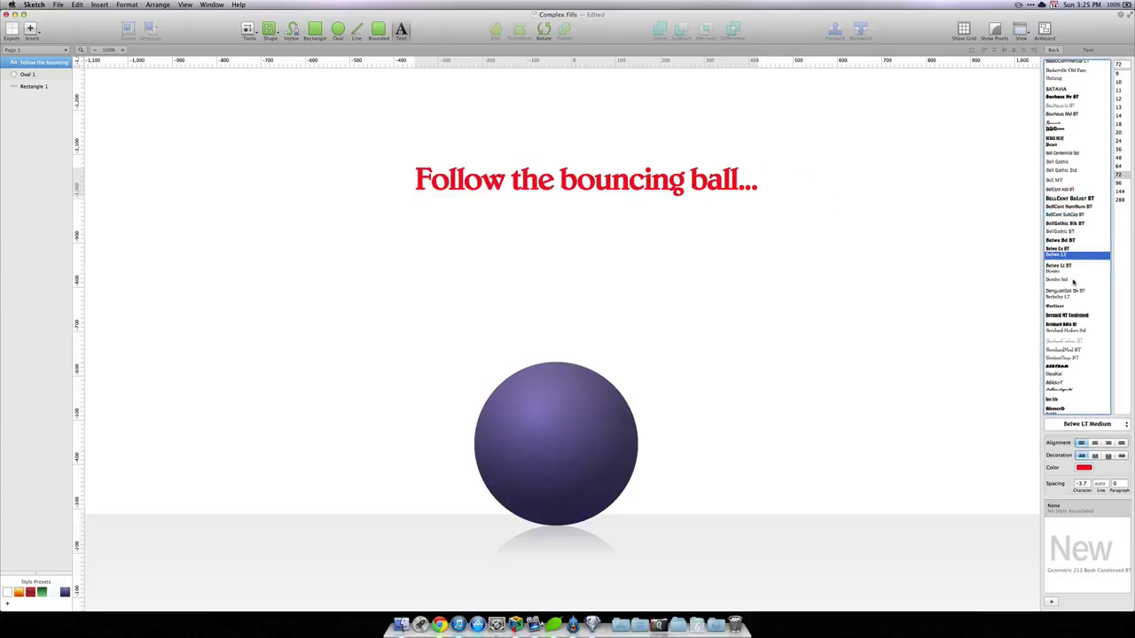
{"action": "left_click", "coordinate": [1074, 273]}
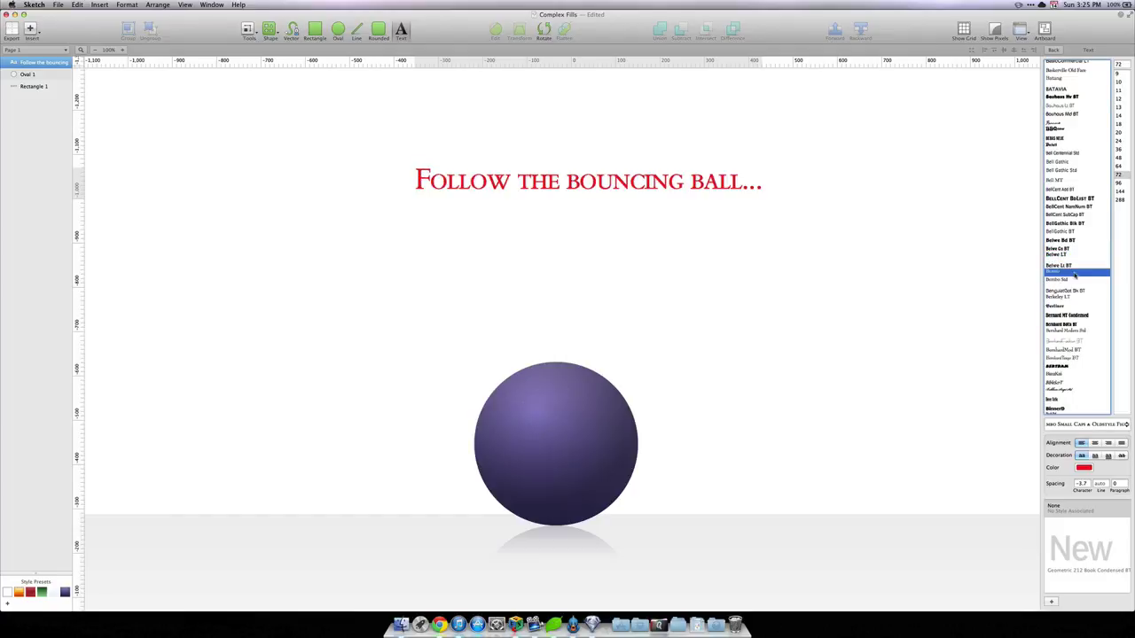
{"action": "left_click", "coordinate": [1068, 292]}
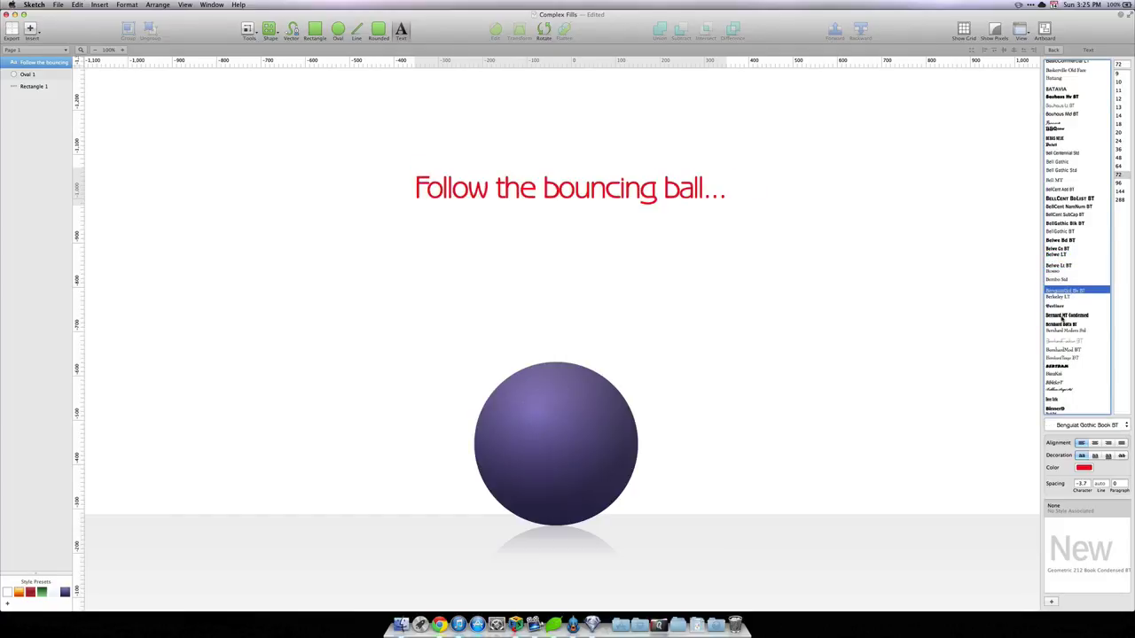
{"action": "left_click", "coordinate": [1061, 316]}
{"action": "left_click", "coordinate": [1060, 340]}
{"action": "left_click", "coordinate": [1064, 324]}
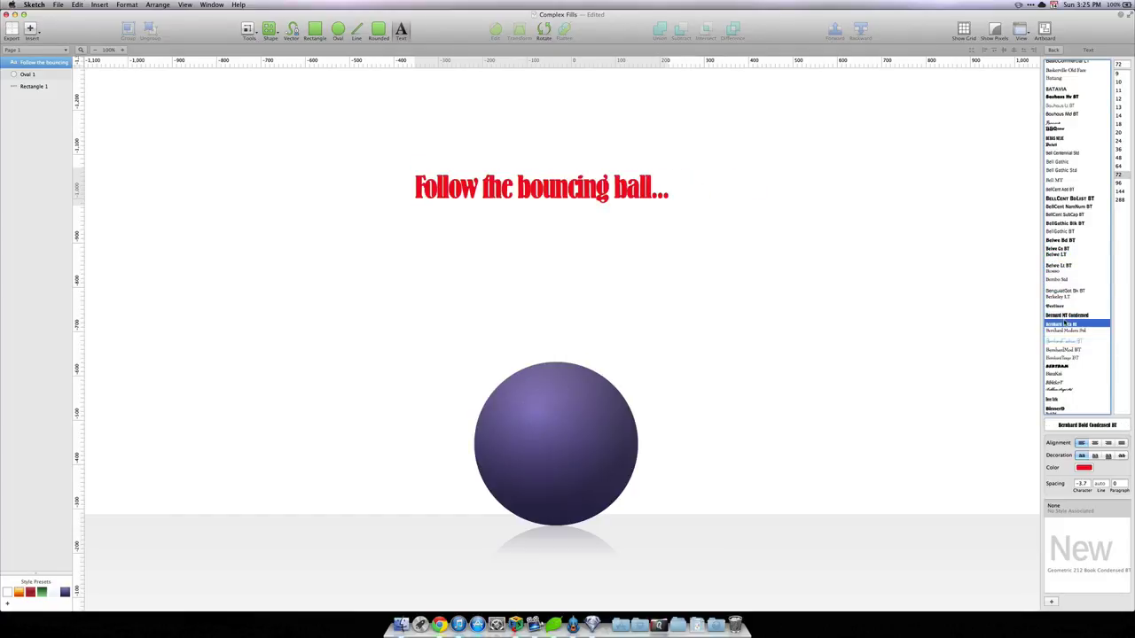
{"action": "left_click", "coordinate": [1064, 232]}
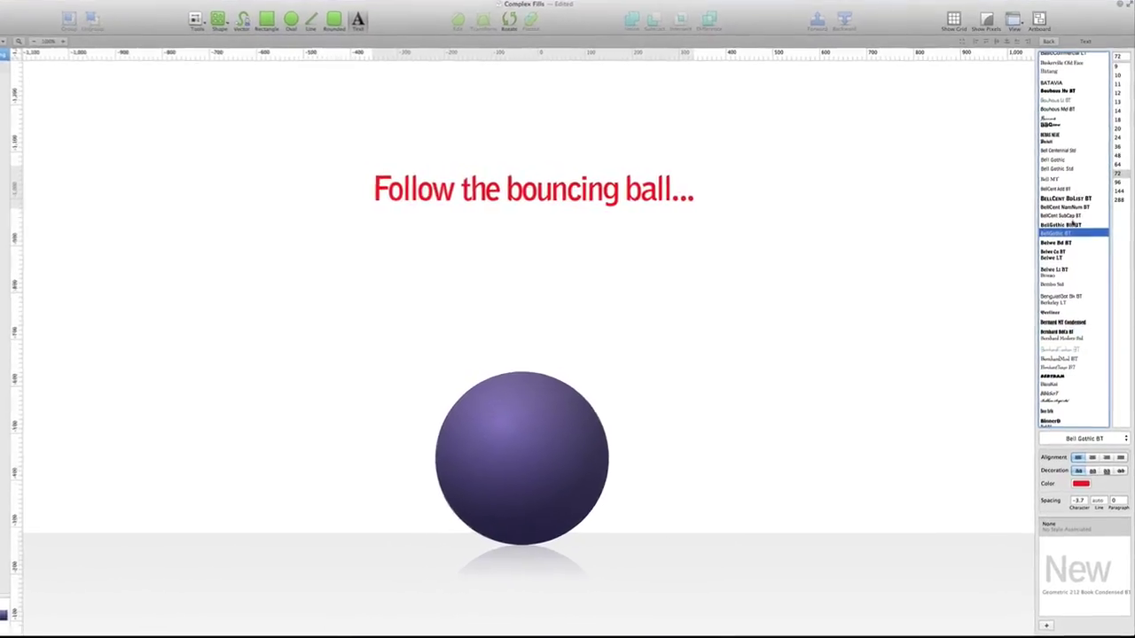
Set the whole headline in Belwe Condensed BT at size 96.
{"action": "left_click", "coordinate": [1061, 259]}
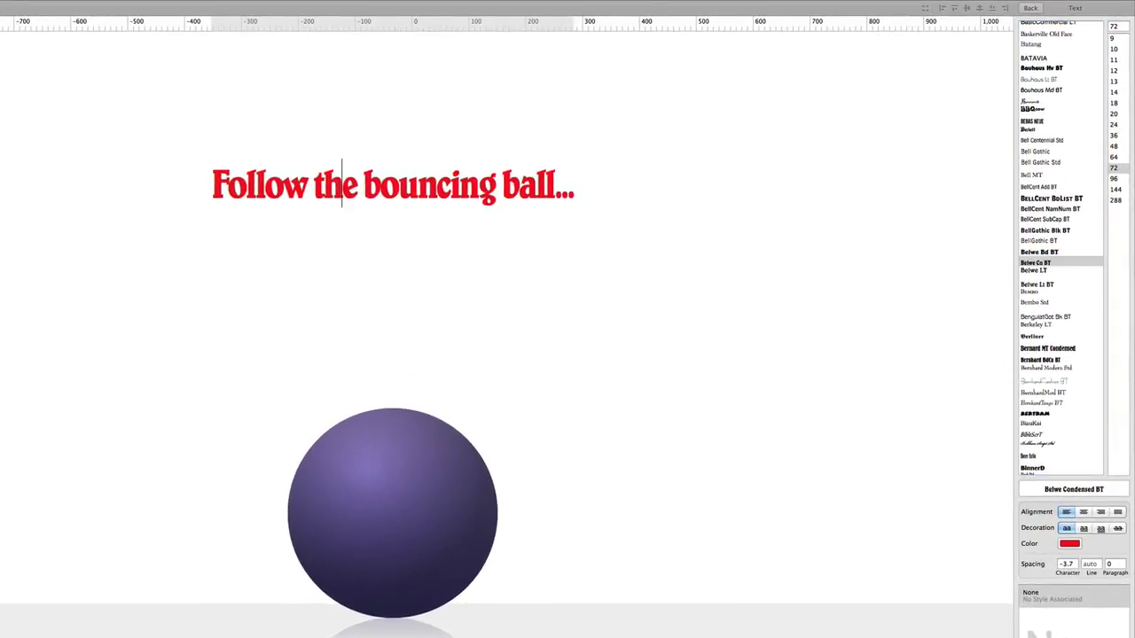
{"action": "key", "text": "super+a"}
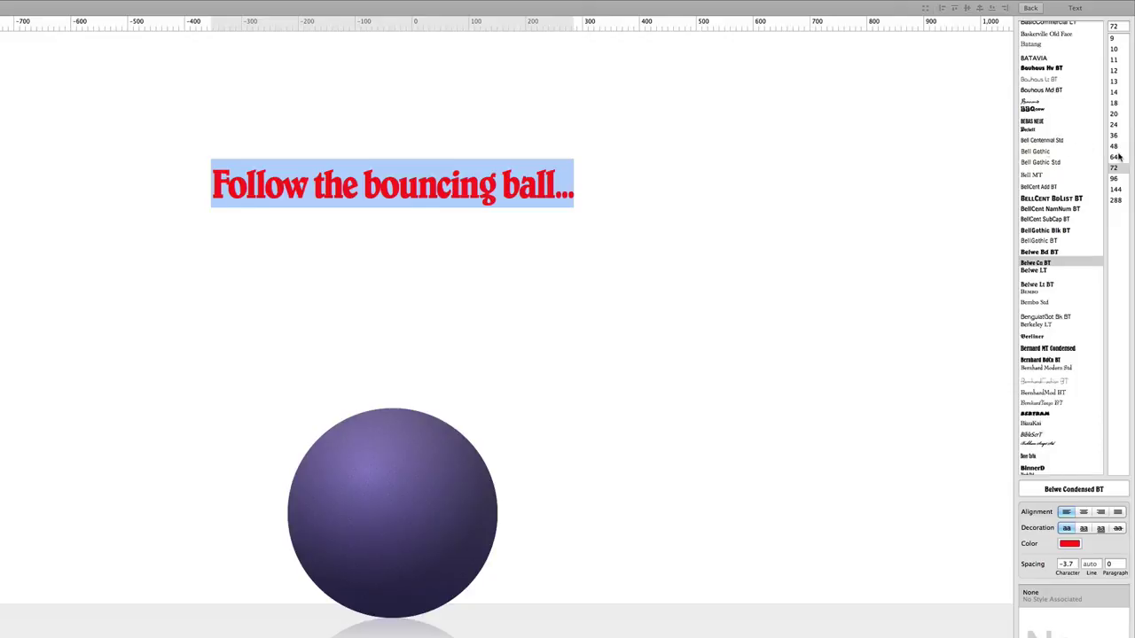
{"action": "left_click_drag", "start_coordinate": [1119, 156], "coordinate": [1116, 180]}
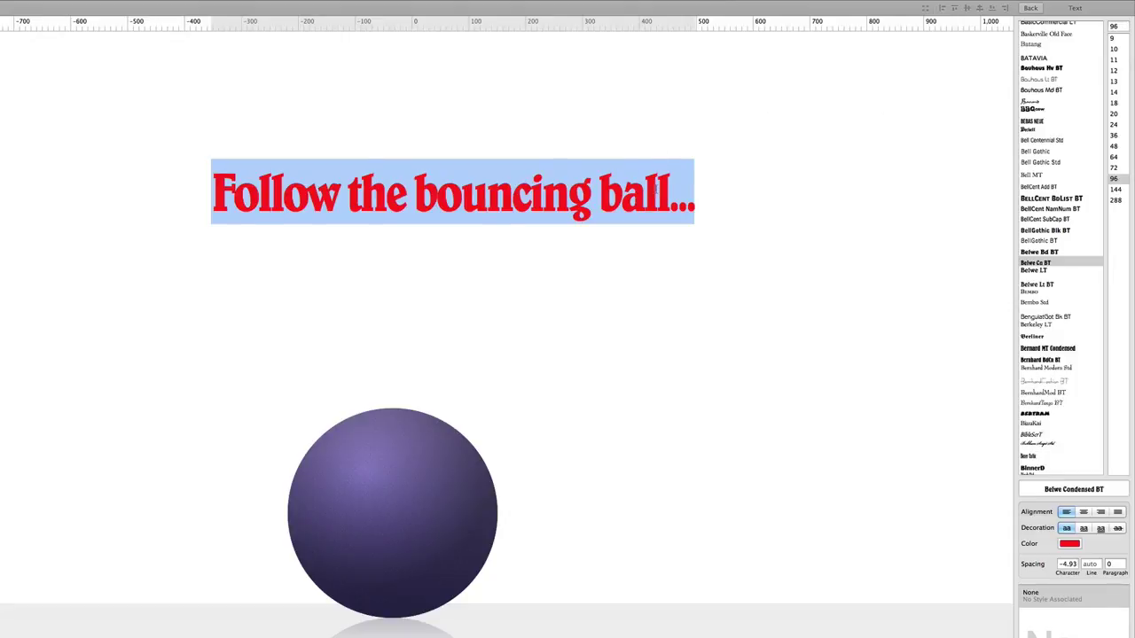
Recolor the whole headline with the dark gray preset color.
{"action": "left_click", "coordinate": [655, 189]}
{"action": "left_click_drag", "start_coordinate": [693, 195], "coordinate": [206, 204]}
{"action": "left_click", "coordinate": [1069, 544]}
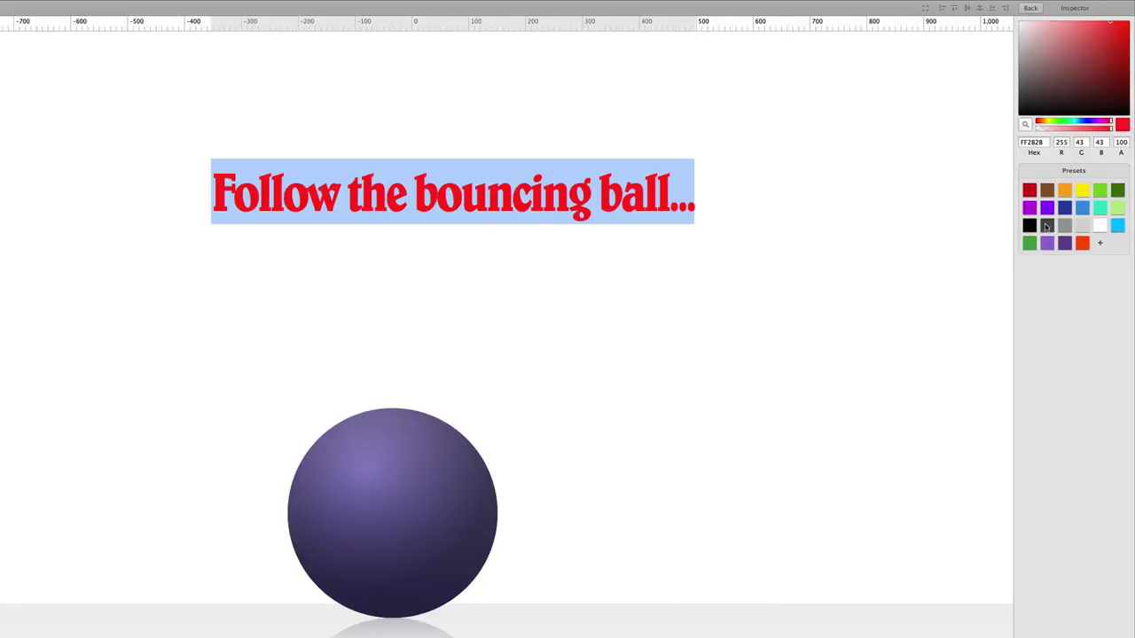
{"action": "left_click", "coordinate": [1046, 225]}
{"action": "left_click", "coordinate": [1032, 9]}
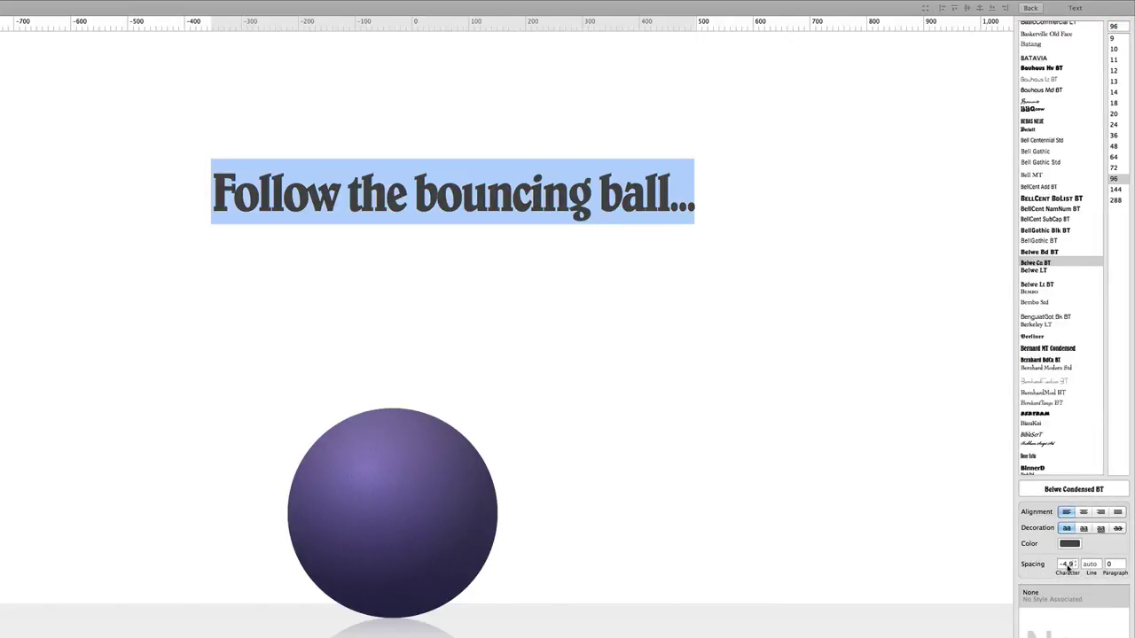
Loosen the headline's character spacing to about -1.73.
{"action": "left_click_drag", "start_coordinate": [1070, 565], "coordinate": [1069, 542]}
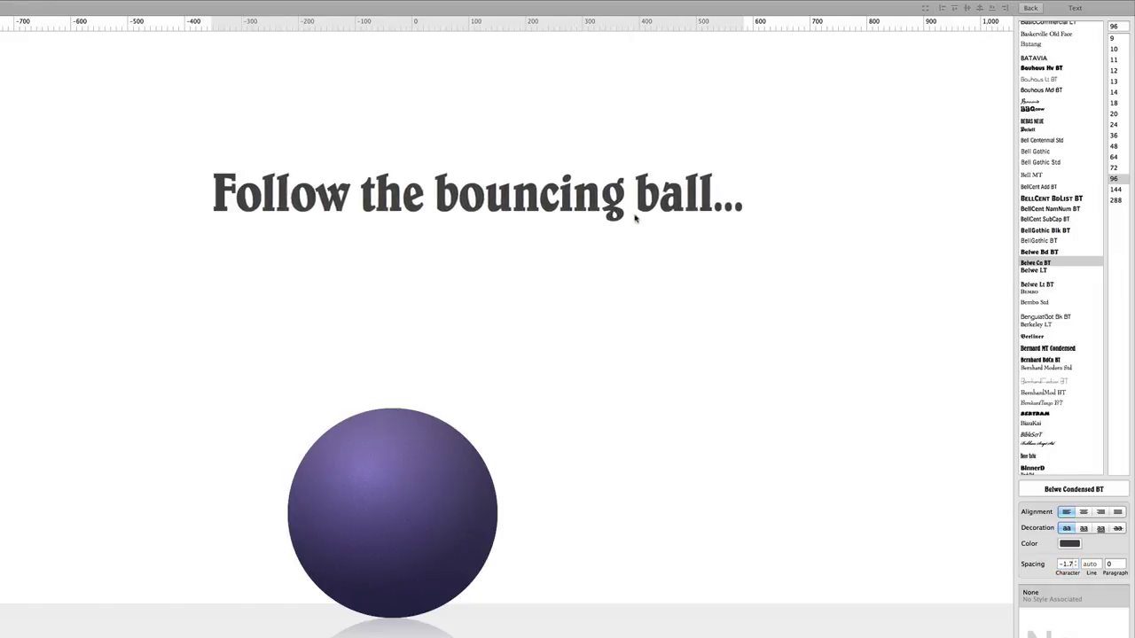
{"action": "mouse_move", "coordinate": [665, 194]}
{"action": "left_mouse_down"}
{"action": "mouse_move", "coordinate": [426, 181]}
{"action": "mouse_move", "coordinate": [672, 192]}
{"action": "left_mouse_up"}
{"action": "left_click_drag", "start_coordinate": [745, 195], "coordinate": [196, 190]}
{"action": "left_click", "coordinate": [601, 193]}
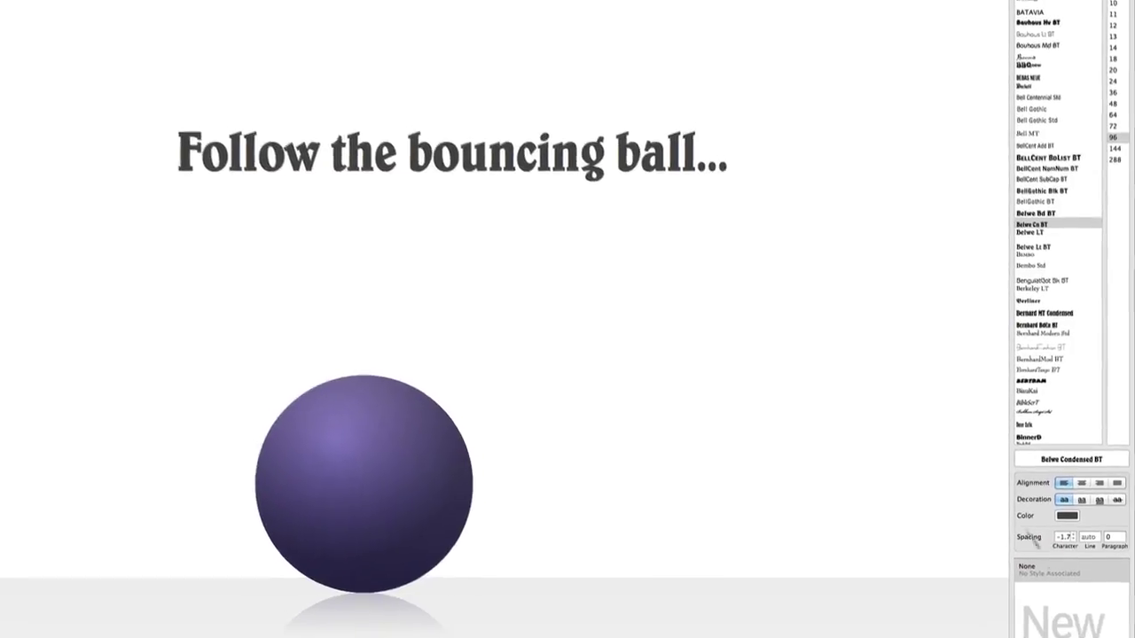
Save the headline's formatting as a new text style and label its preview "RQ".
{"action": "left_click", "coordinate": [1003, 582]}
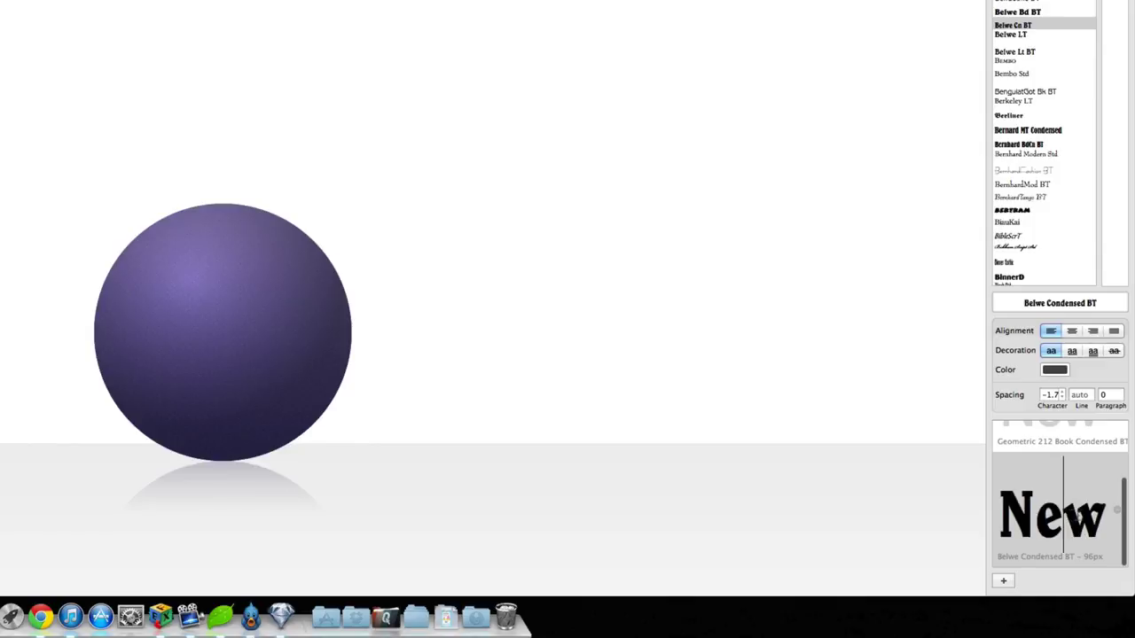
{"action": "left_click_drag", "start_coordinate": [1063, 516], "coordinate": [1001, 516]}
{"action": "type", "text": "aSty"}
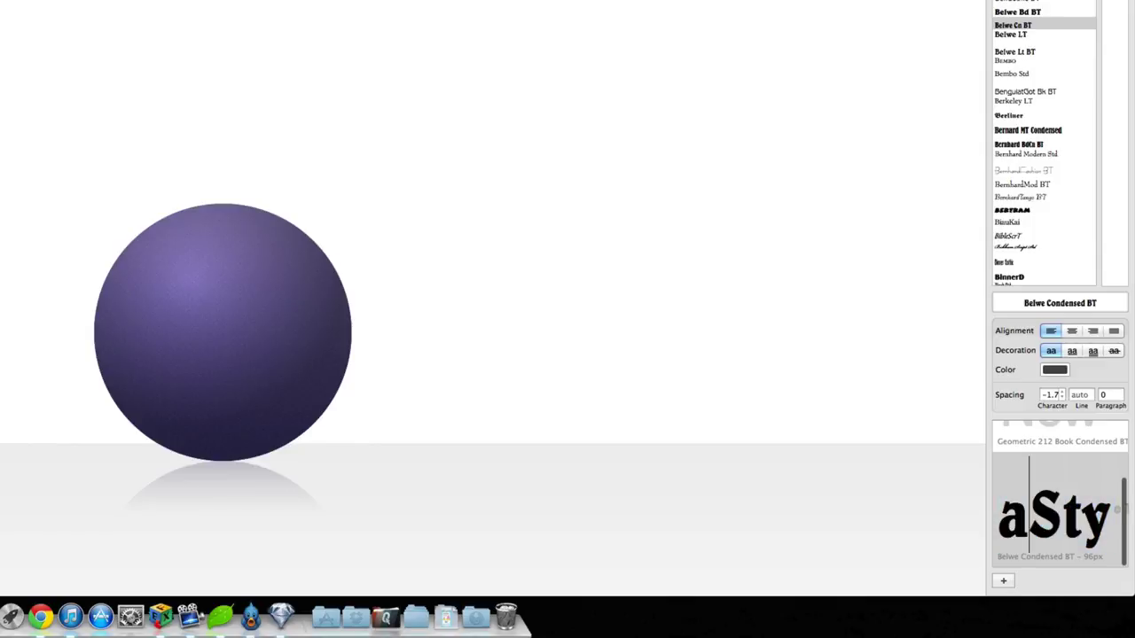
{"action": "type", "text": "ad"}
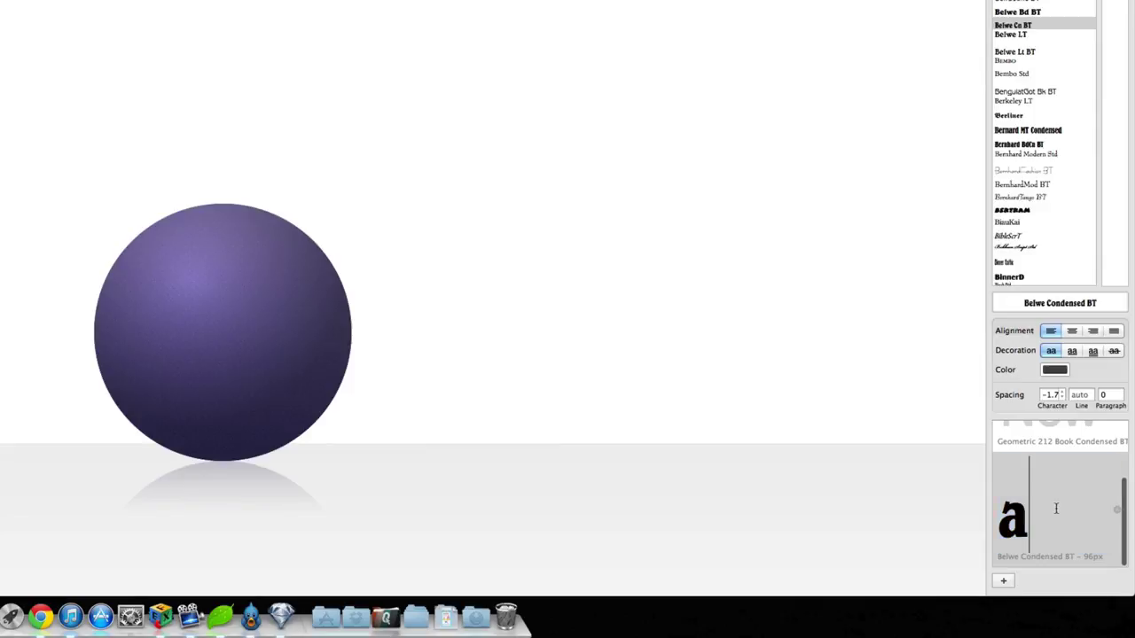
{"action": "key", "text": "BackSpace"}
{"action": "key", "text": "BackSpace"}
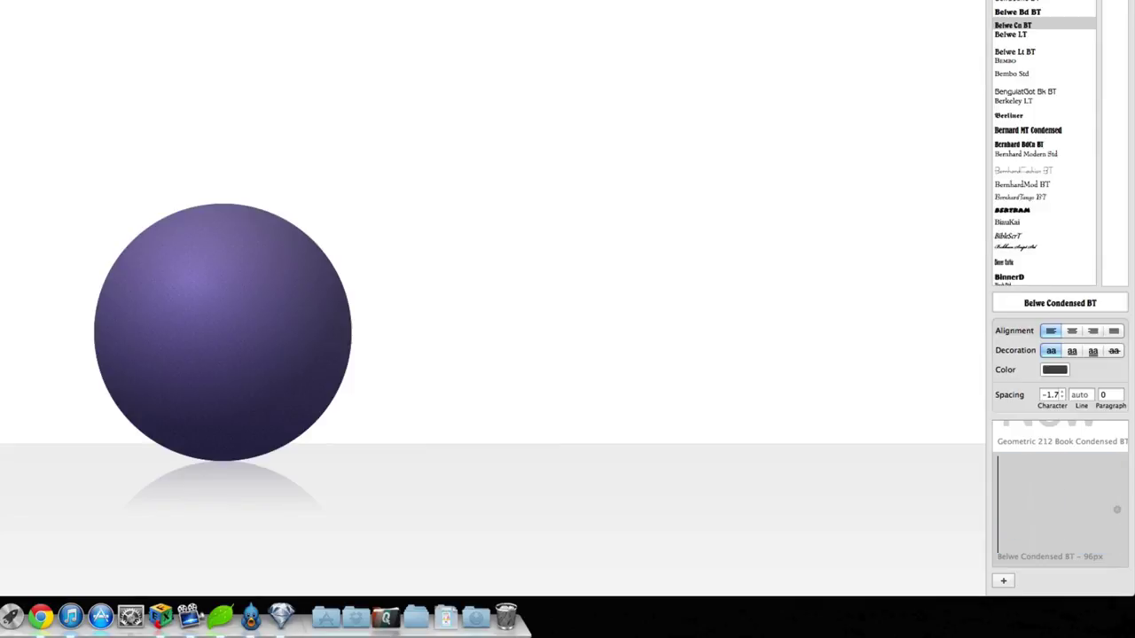
{"action": "type", "text": "RQ"}
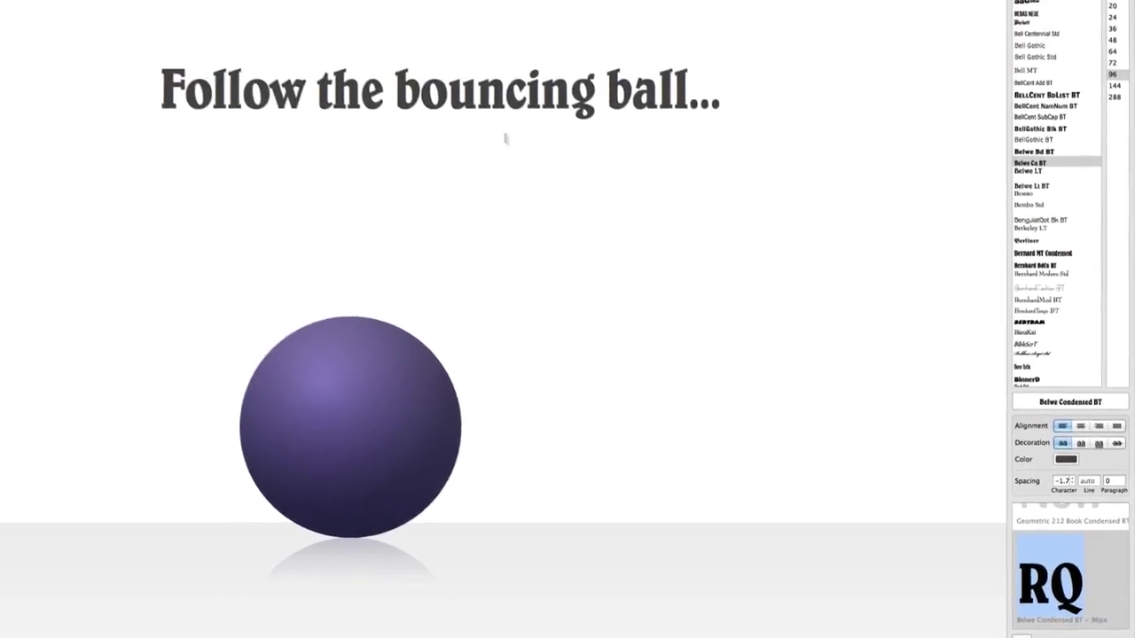
Finish editing the headline text and move it above the ball to X -502, Y -957.
{"action": "key", "text": "Escape"}
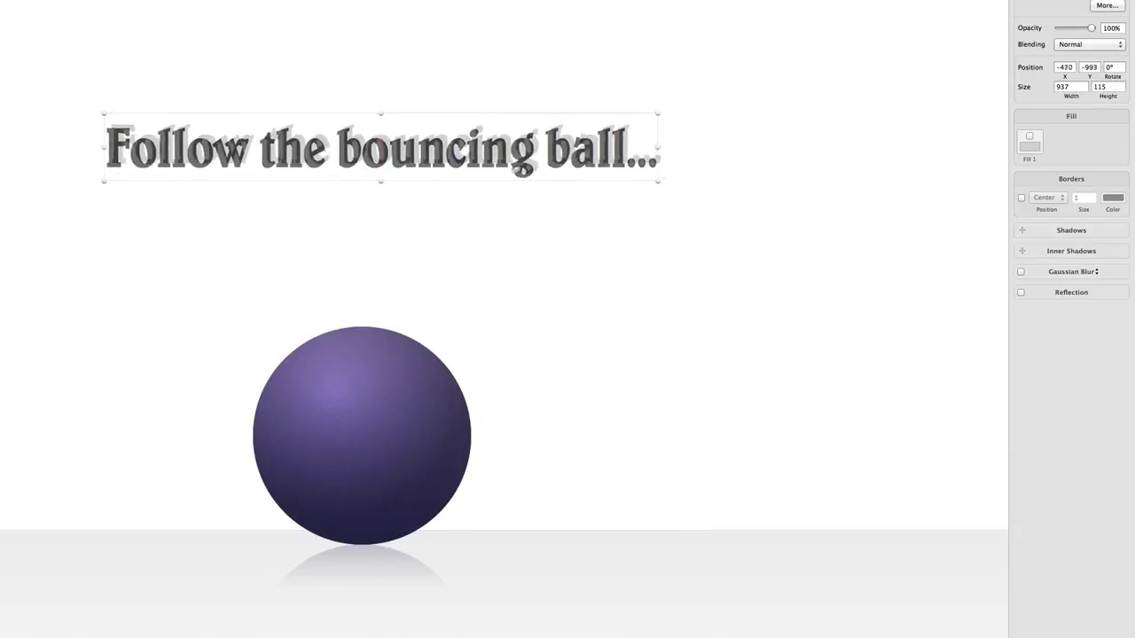
{"action": "left_click_drag", "start_coordinate": [531, 158], "coordinate": [511, 183]}
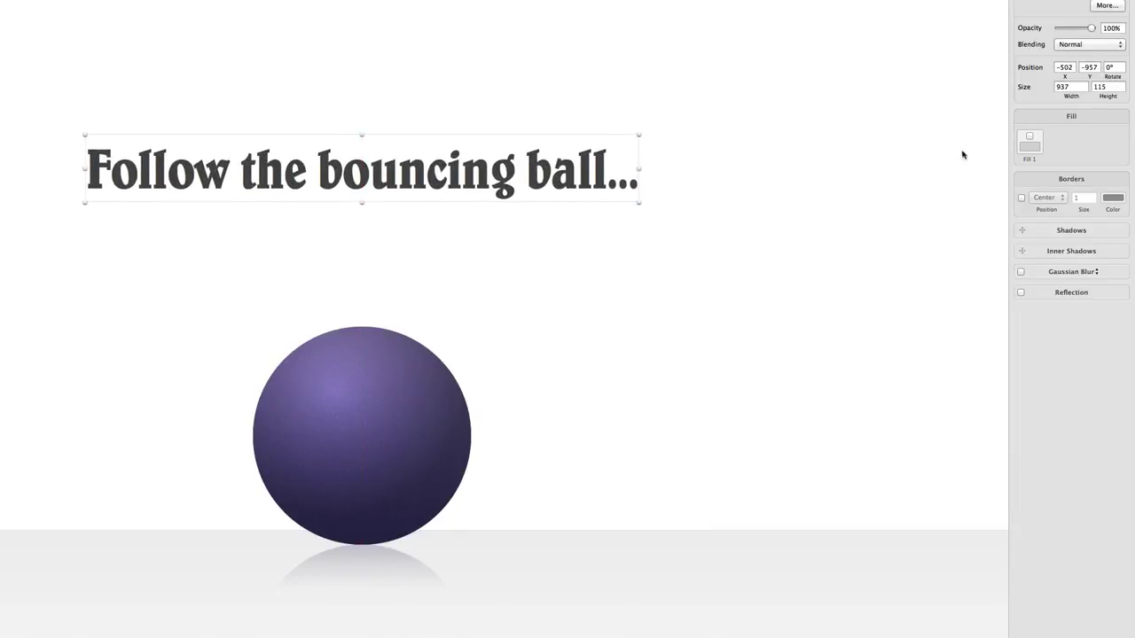
Enable a fill on the headline and apply the green linear gradient preset.
{"action": "left_click", "coordinate": [1029, 138]}
{"action": "left_click", "coordinate": [1031, 146]}
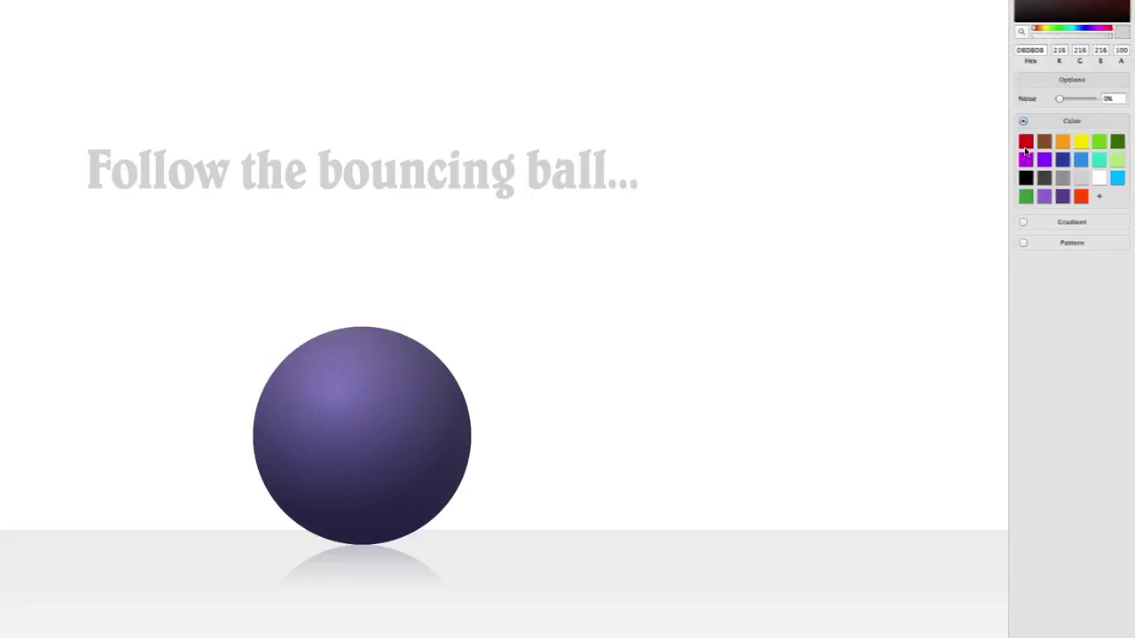
{"action": "left_click", "coordinate": [1022, 223]}
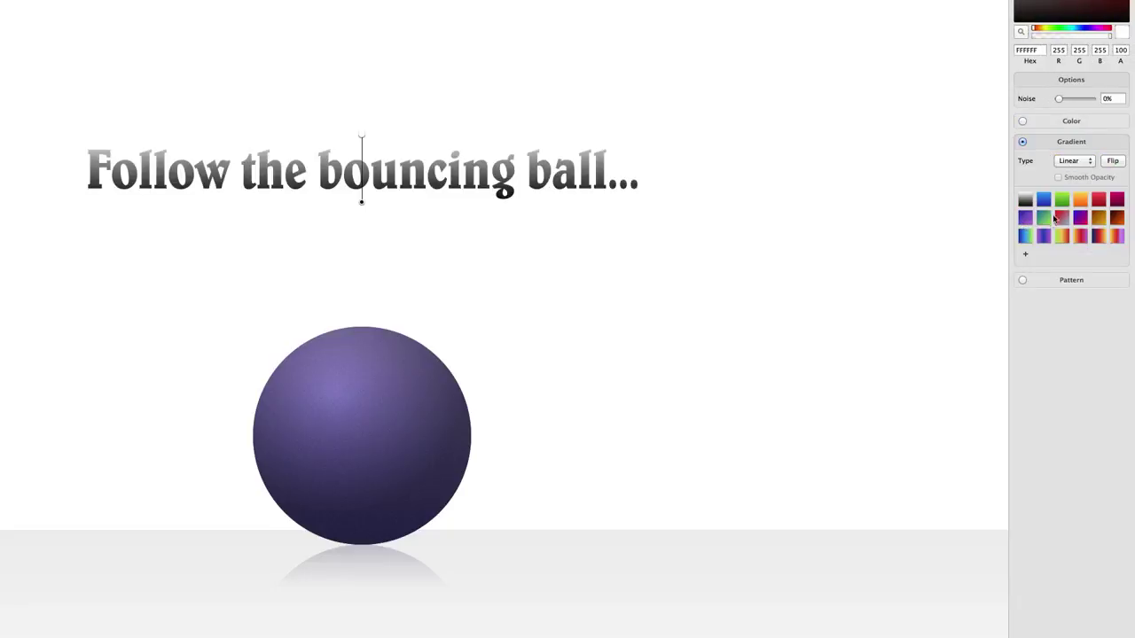
{"action": "left_click", "coordinate": [1044, 200]}
{"action": "left_click", "coordinate": [1062, 200]}
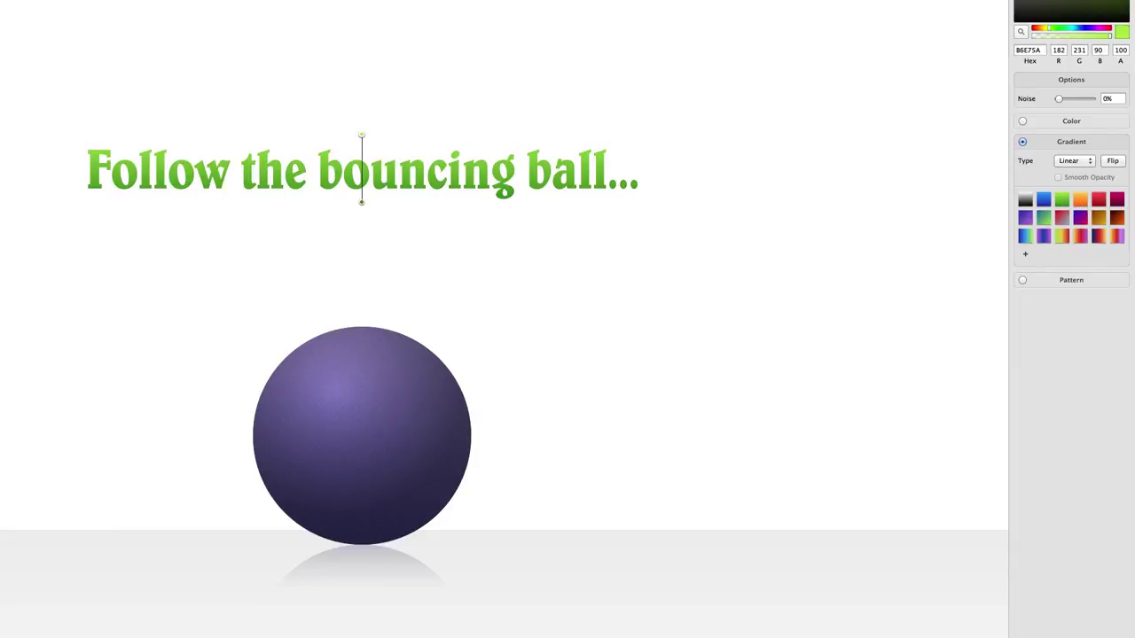
{"action": "key", "text": "Escape"}
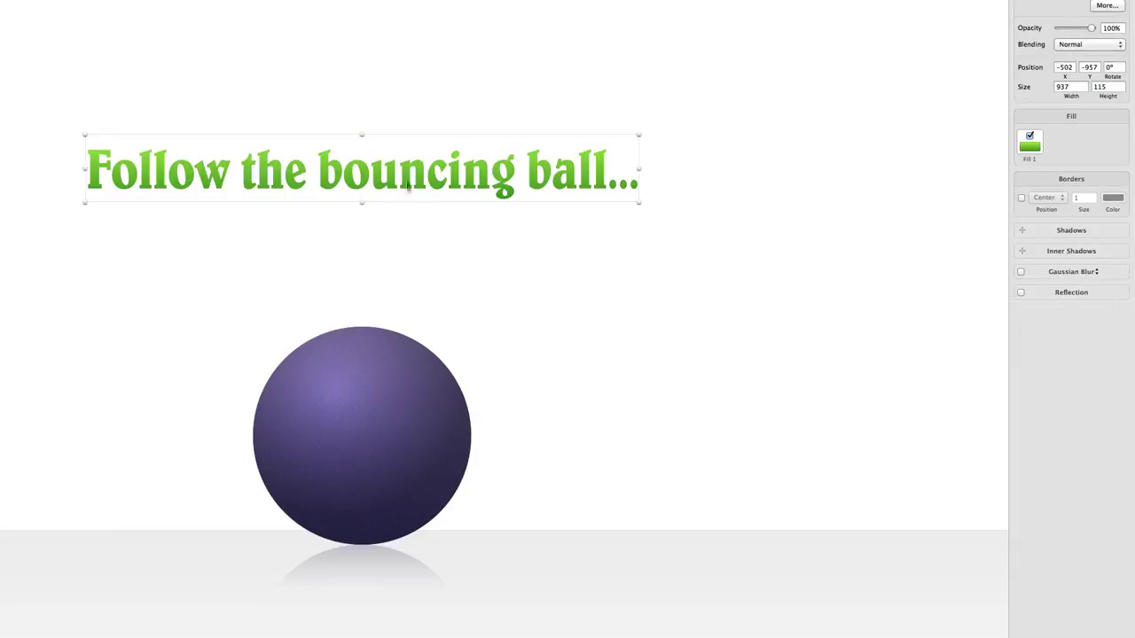
Examine the text colour setting of the word "bouncing" and of the whole headline while the gradient fill is enabled.
{"action": "double_click", "coordinate": [408, 168]}
{"action": "left_click_drag", "start_coordinate": [316, 170], "coordinate": [528, 173]}
{"action": "left_click", "coordinate": [654, 169]}
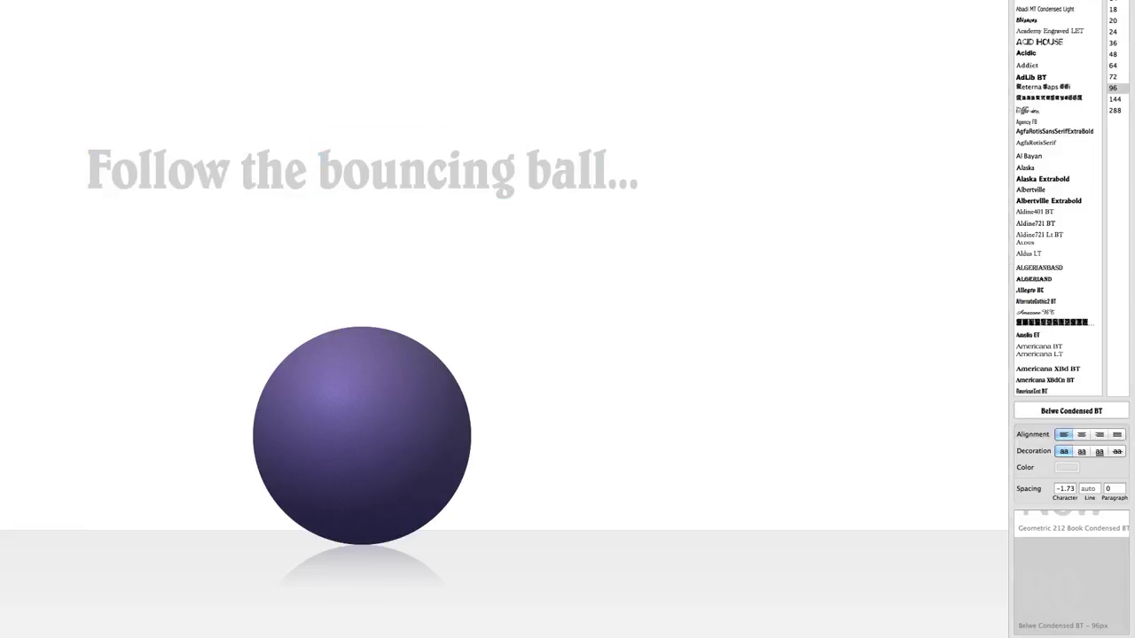
{"action": "key", "text": "super+t"}
{"action": "key", "text": "Escape"}
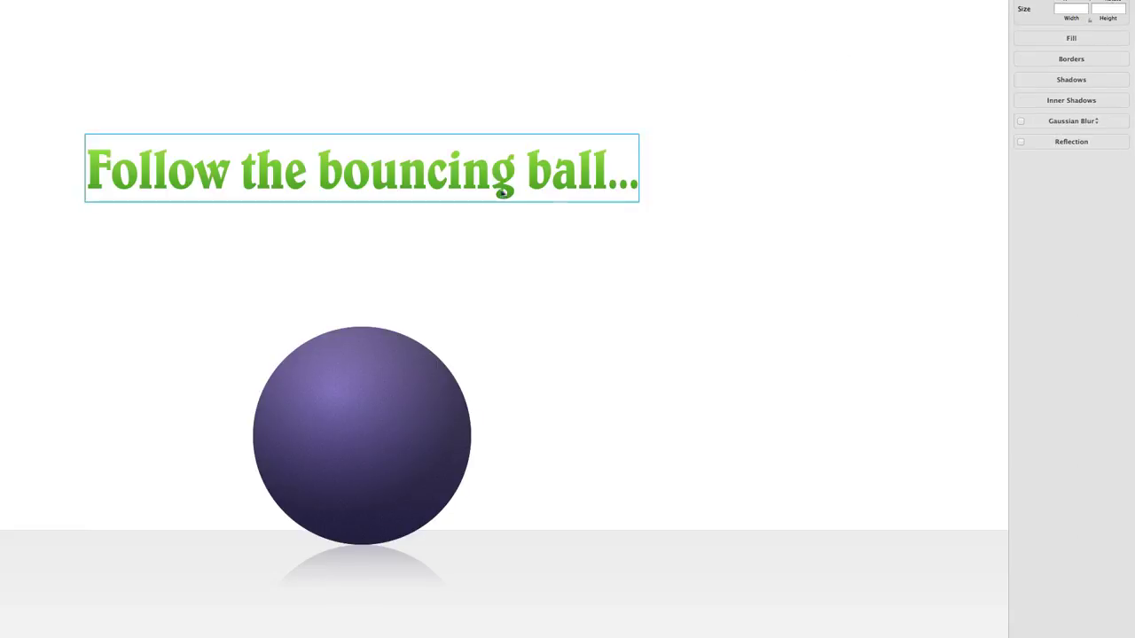
{"action": "double_click", "coordinate": [450, 184]}
{"action": "key", "text": "super+t"}
{"action": "left_click", "coordinate": [489, 182]}
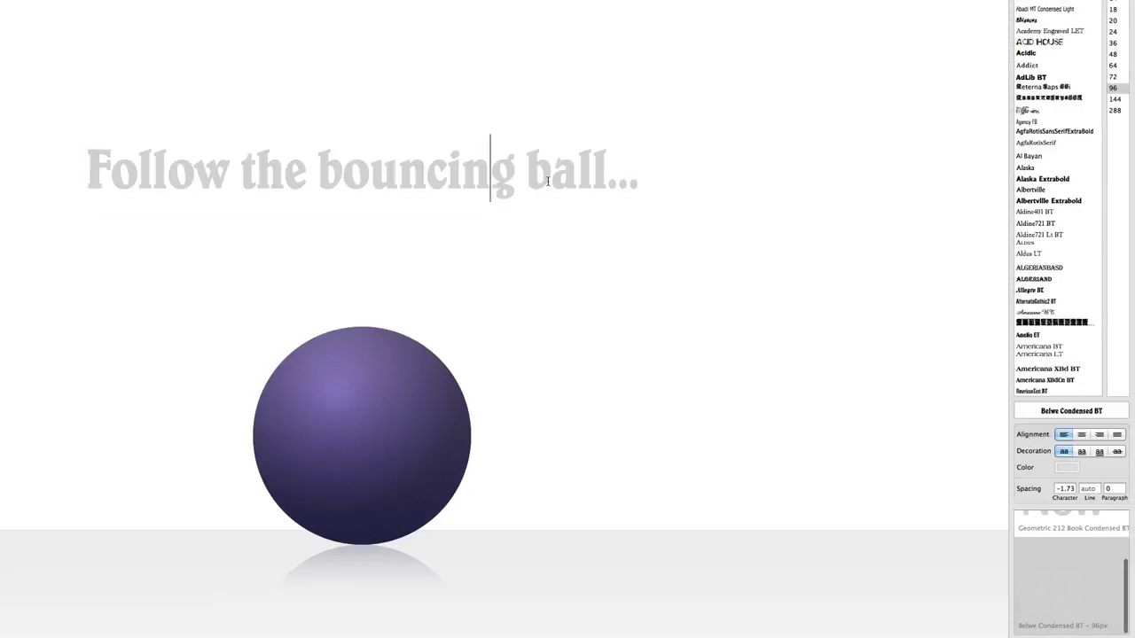
{"action": "left_click_drag", "start_coordinate": [532, 182], "coordinate": [320, 177]}
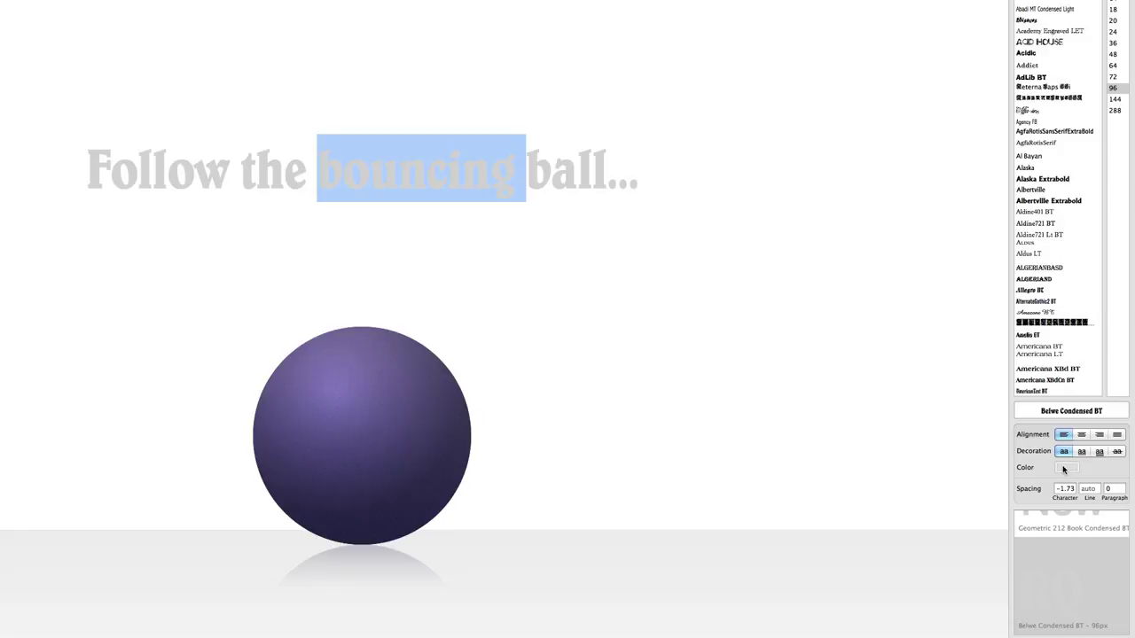
{"action": "left_click", "coordinate": [592, 177]}
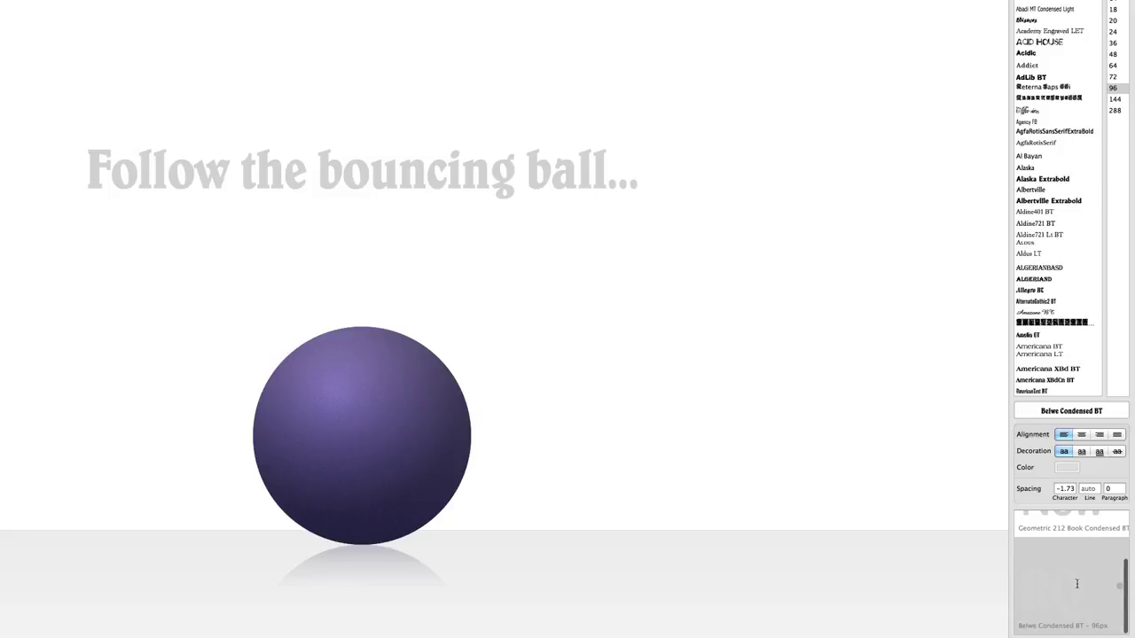
{"action": "left_click_drag", "start_coordinate": [591, 169], "coordinate": [112, 168]}
{"action": "triple_click", "coordinate": [89, 168]}
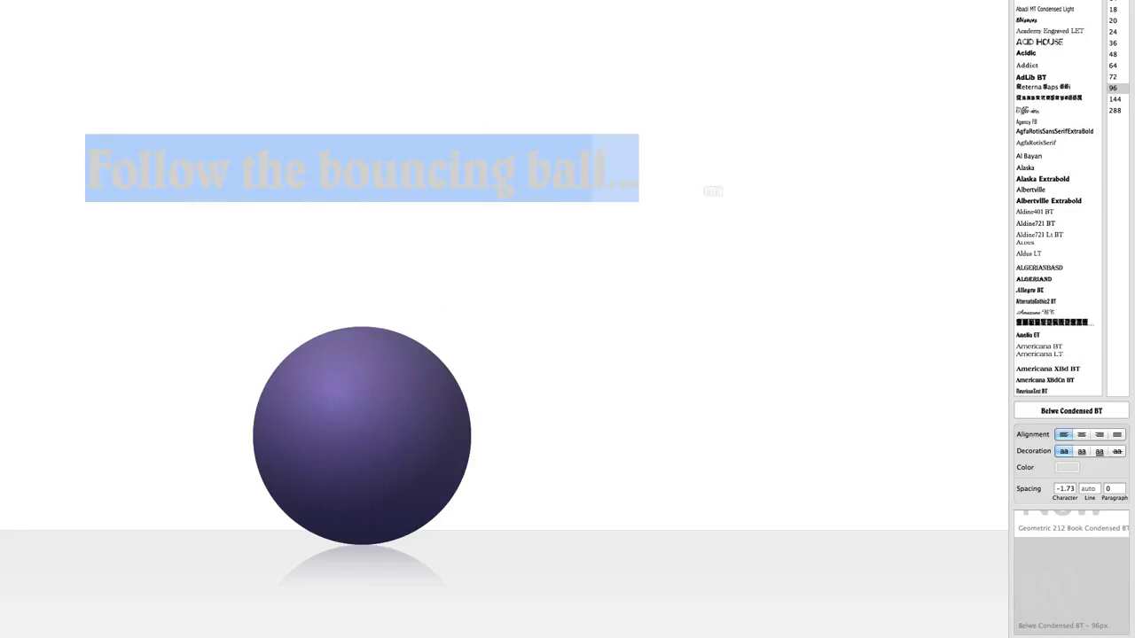
{"action": "left_click", "coordinate": [461, 168]}
{"action": "key", "text": "Escape"}
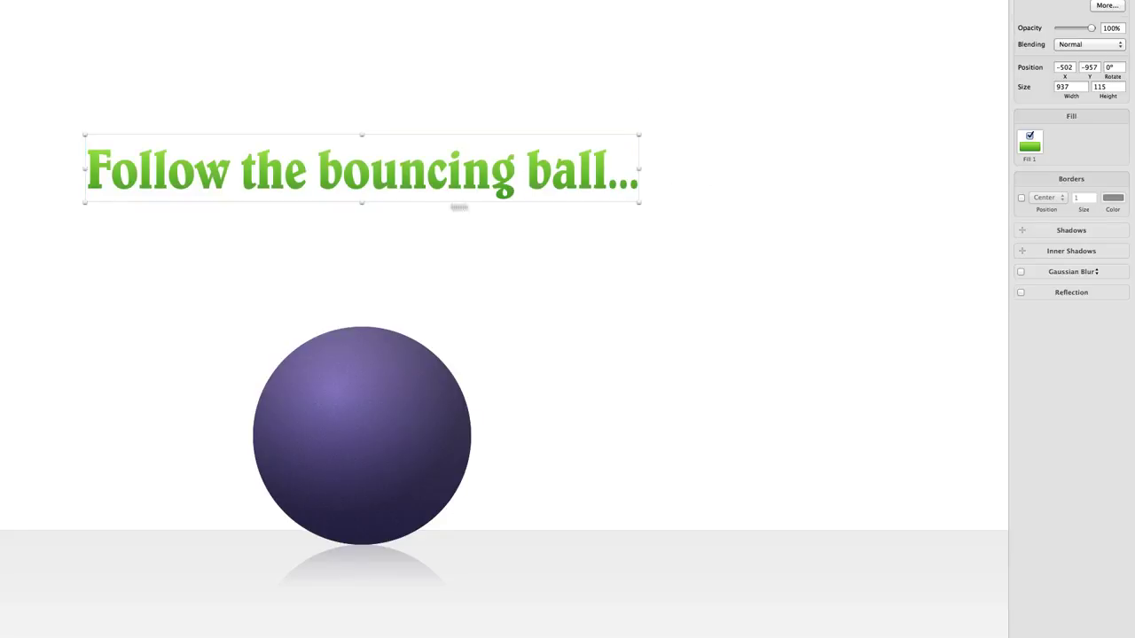
Turn off the headline's gradient fill and duplicate the headline so two copies are stacked, the lower one at X -502, Y -934.
{"action": "left_click", "coordinate": [1029, 137]}
{"action": "left_click", "coordinate": [432, 168]}
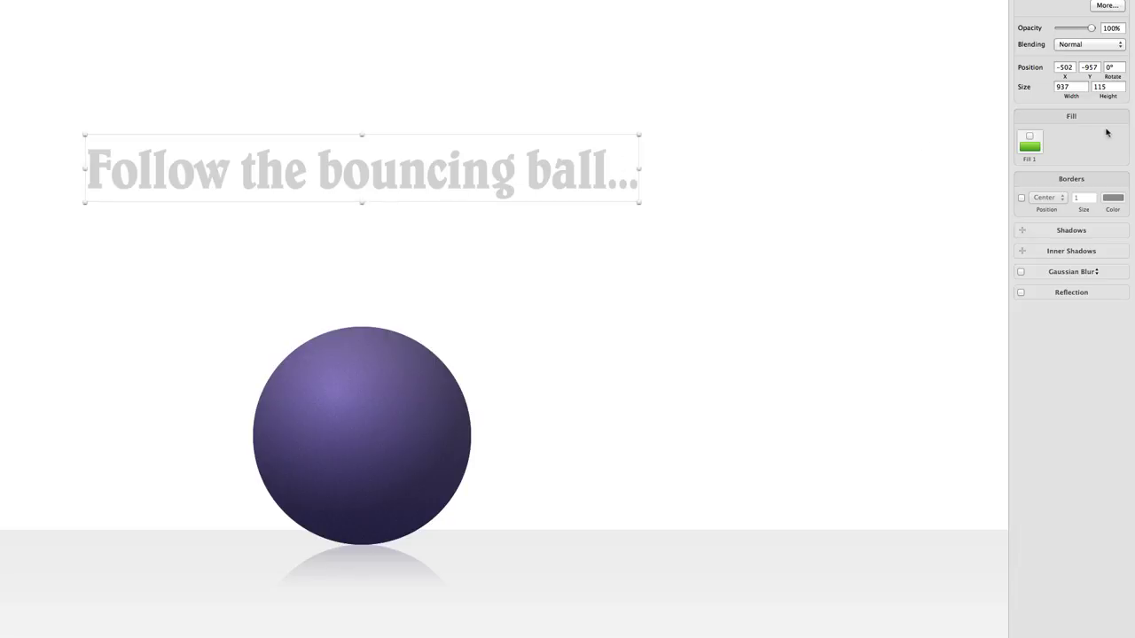
{"action": "mouse_move", "coordinate": [371, 177]}
{"action": "left_mouse_down"}
{"action": "mouse_move", "coordinate": [372, 43]}
{"action": "mouse_move", "coordinate": [384, 43]}
{"action": "mouse_move", "coordinate": [385, 187]}
{"action": "left_mouse_up"}
{"action": "left_click", "coordinate": [582, 256]}
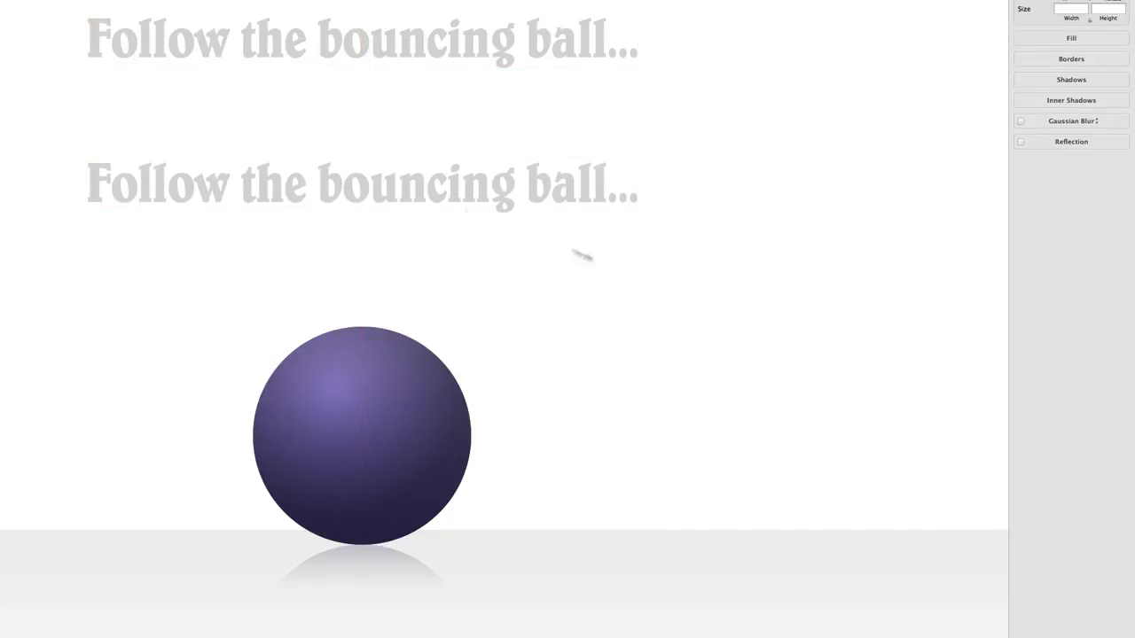
Set the text colour of the lower headline to the dark grey preset 4A4A4A and finish editing its text.
{"action": "left_click", "coordinate": [377, 182]}
{"action": "double_click", "coordinate": [405, 182]}
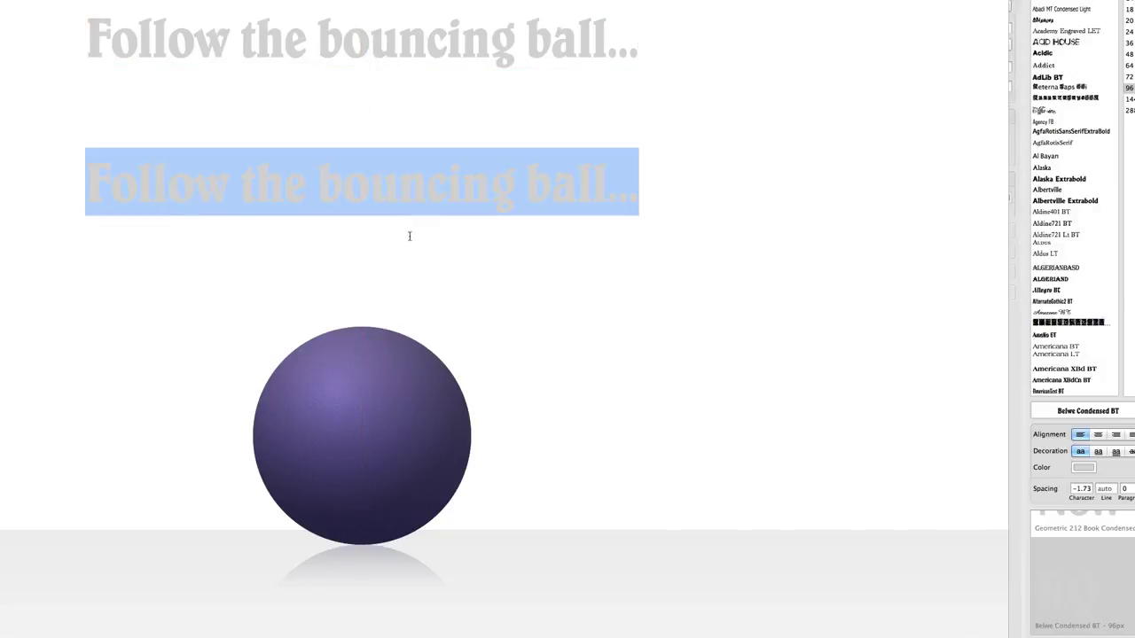
{"action": "left_click", "coordinate": [1070, 470]}
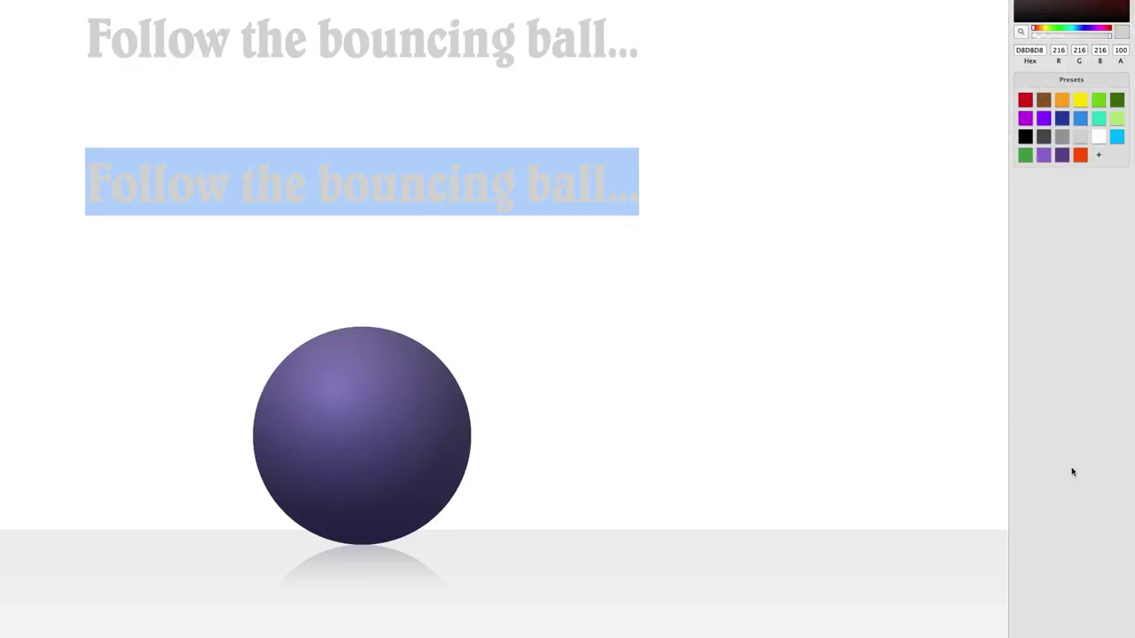
{"action": "left_click", "coordinate": [1044, 140]}
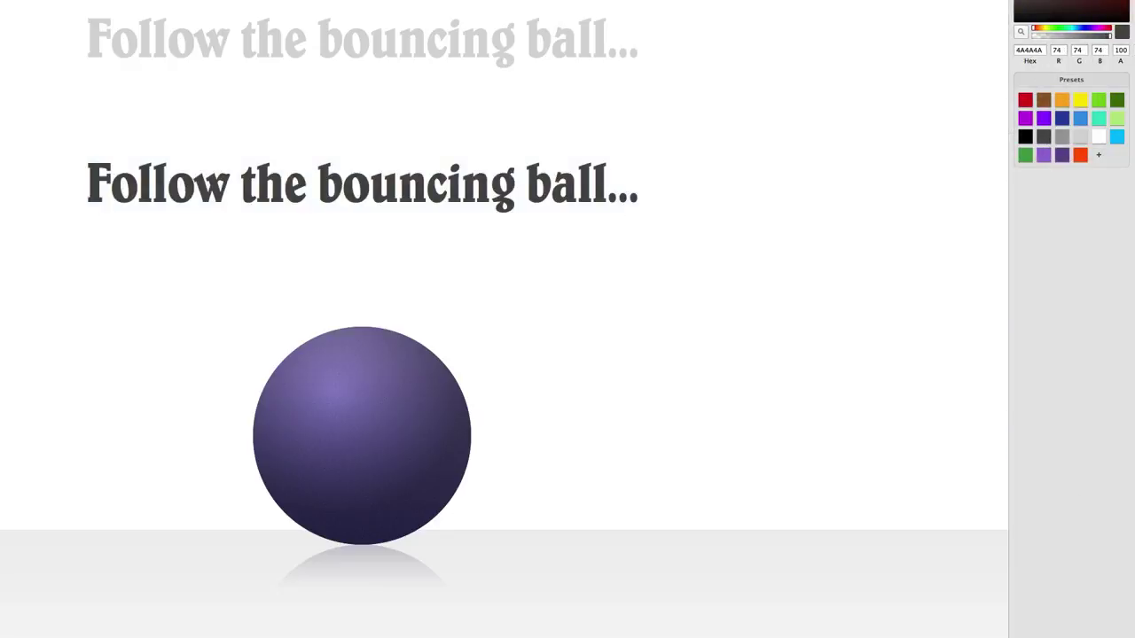
{"action": "key", "text": "Escape"}
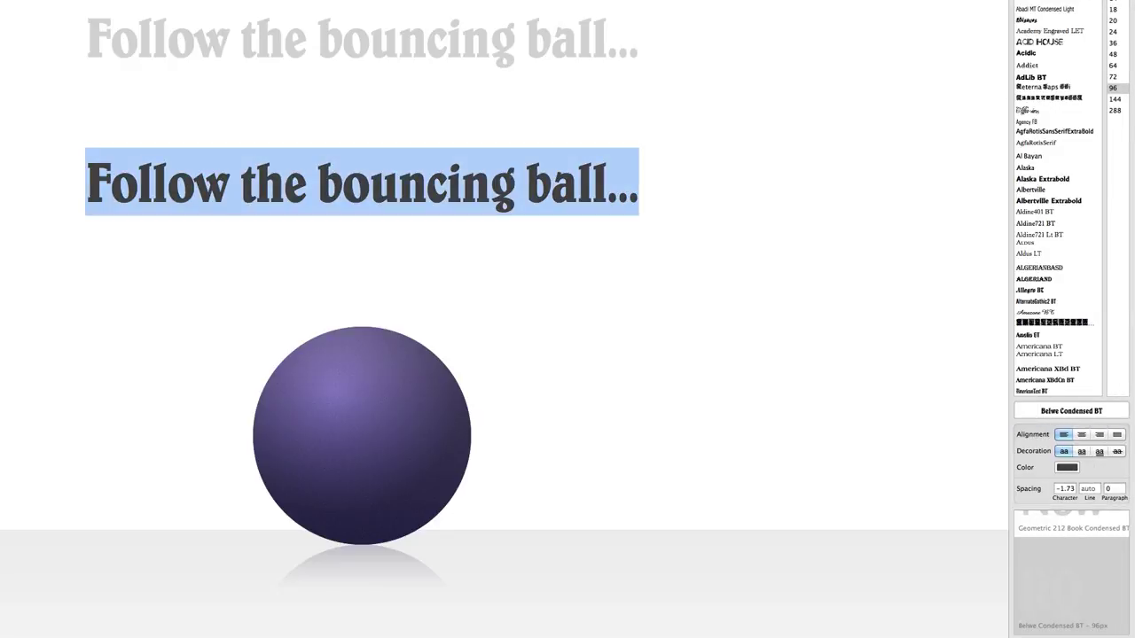
{"action": "key", "text": "Escape"}
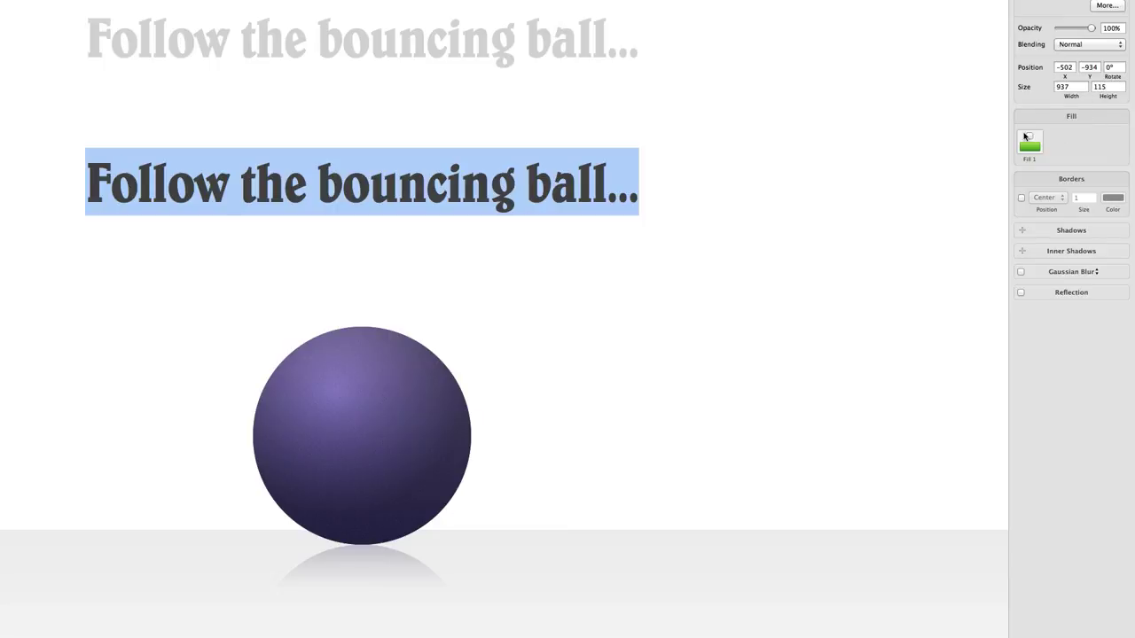
Enable the lower headline's fill and change it from a gradient to the solid red preset.
{"action": "left_click_drag", "start_coordinate": [1025, 136], "coordinate": [871, 104]}
{"action": "left_click", "coordinate": [1021, 141]}
{"action": "left_click", "coordinate": [1029, 151]}
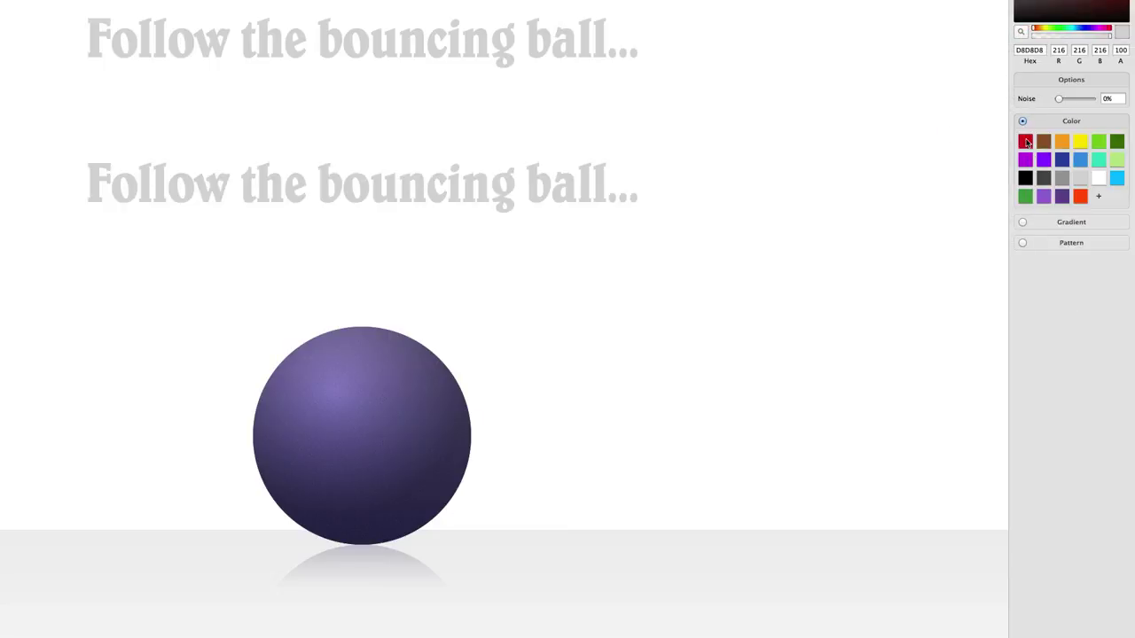
{"action": "left_click", "coordinate": [1025, 143]}
{"action": "key", "text": "Escape"}
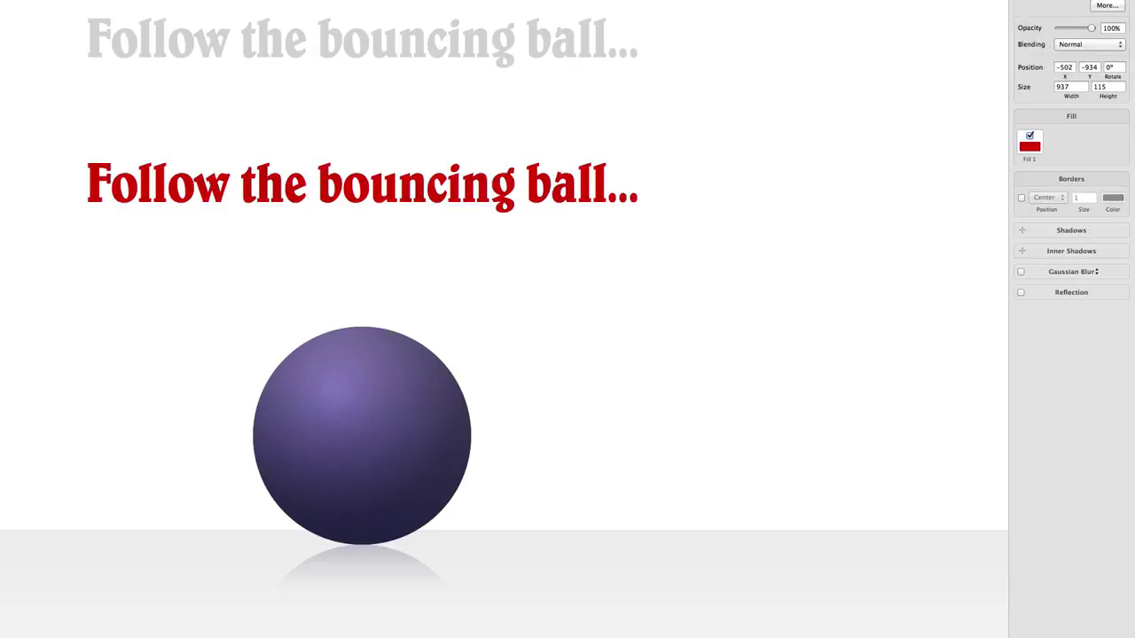
Recolour only the word "bouncing" in the lower headline with the dark blue preset 2841A4.
{"action": "double_click", "coordinate": [493, 174]}
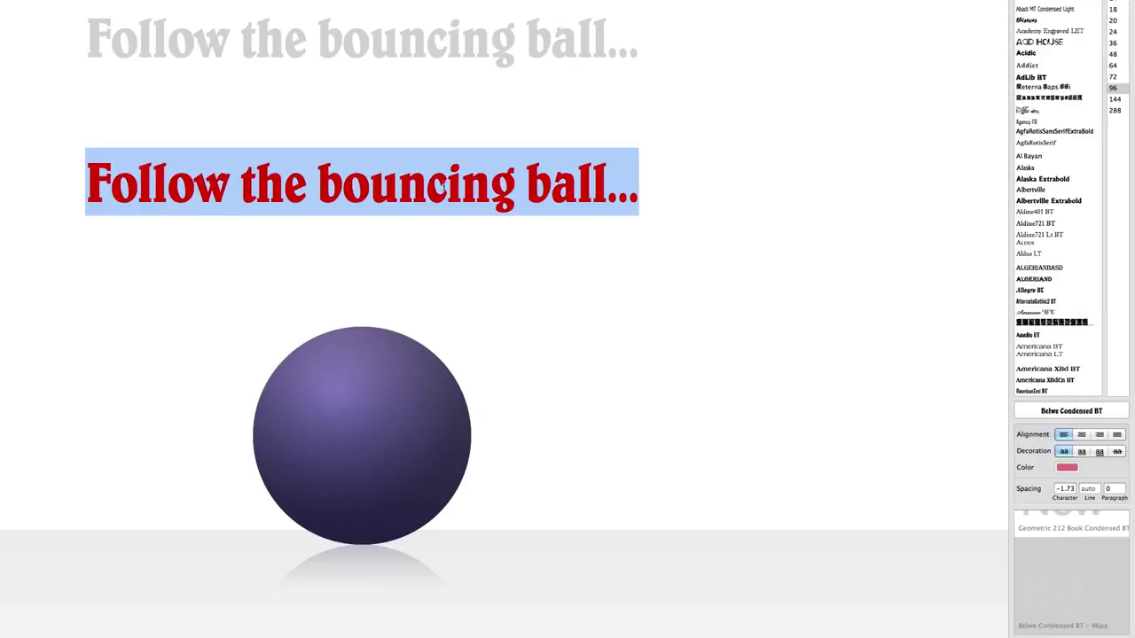
{"action": "double_click", "coordinate": [493, 174]}
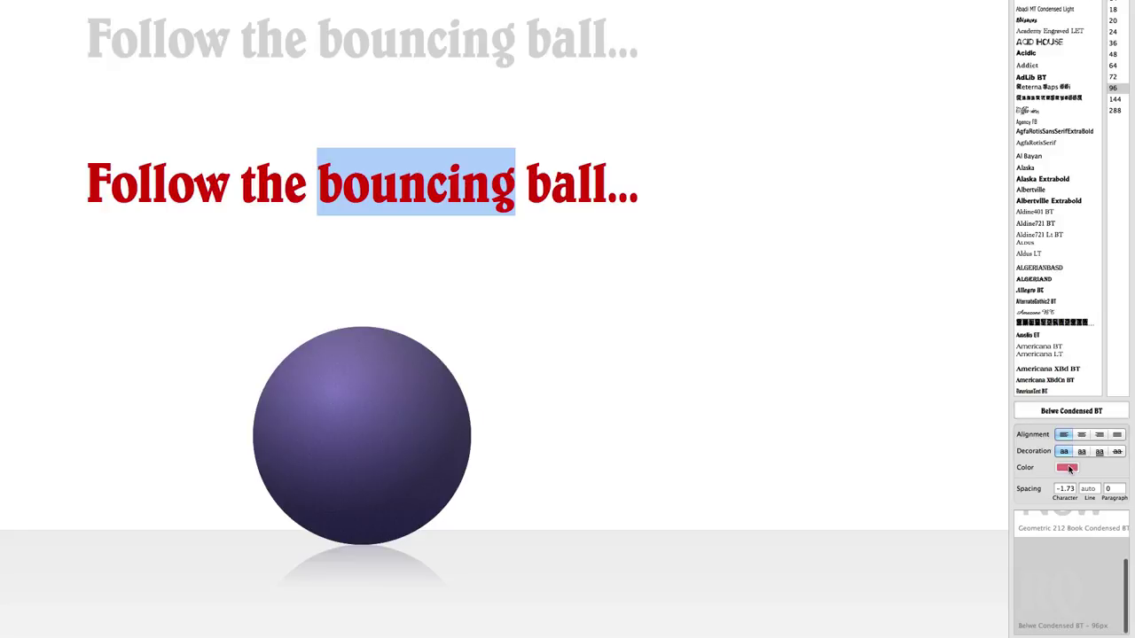
{"action": "key", "text": "Escape"}
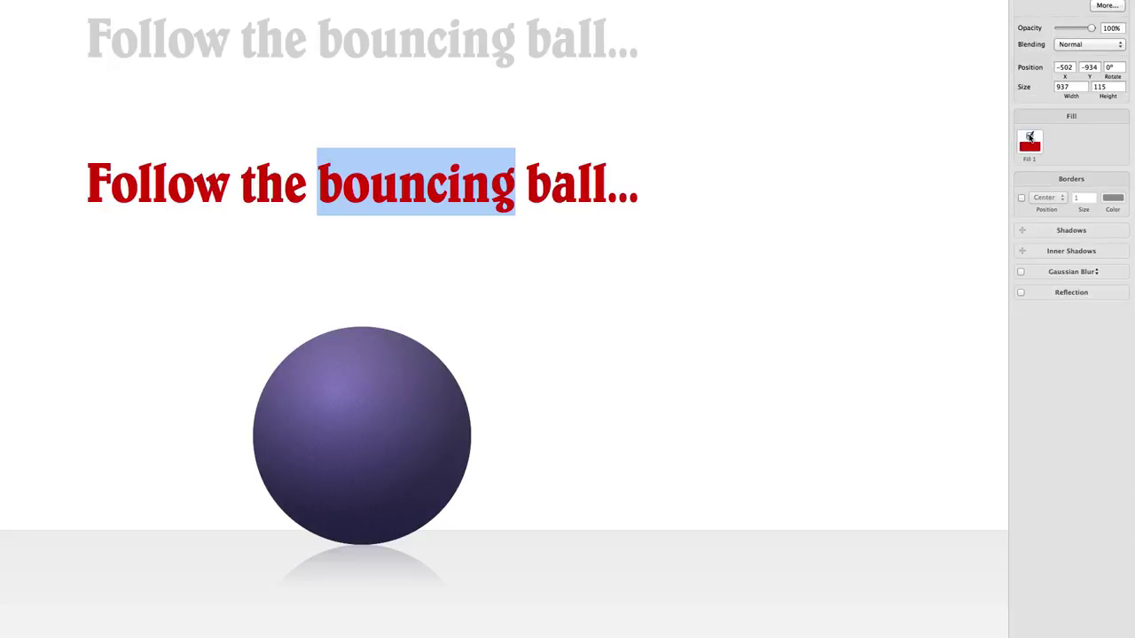
{"action": "left_click", "coordinate": [593, 184]}
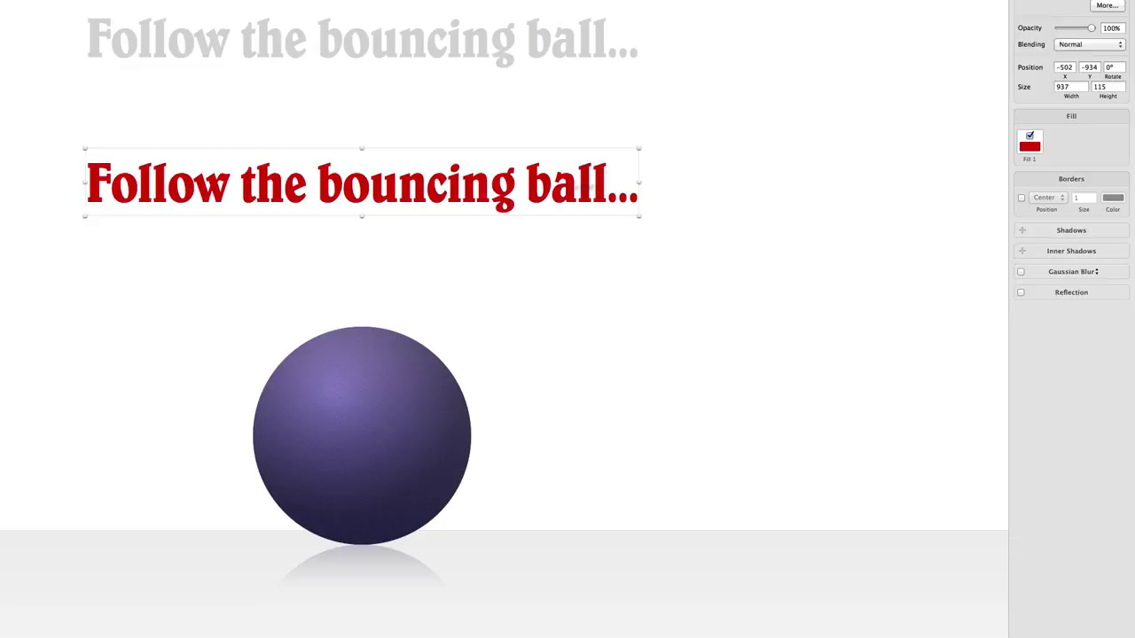
{"action": "left_click", "coordinate": [444, 184]}
{"action": "double_click", "coordinate": [415, 185]}
{"action": "double_click", "coordinate": [415, 185]}
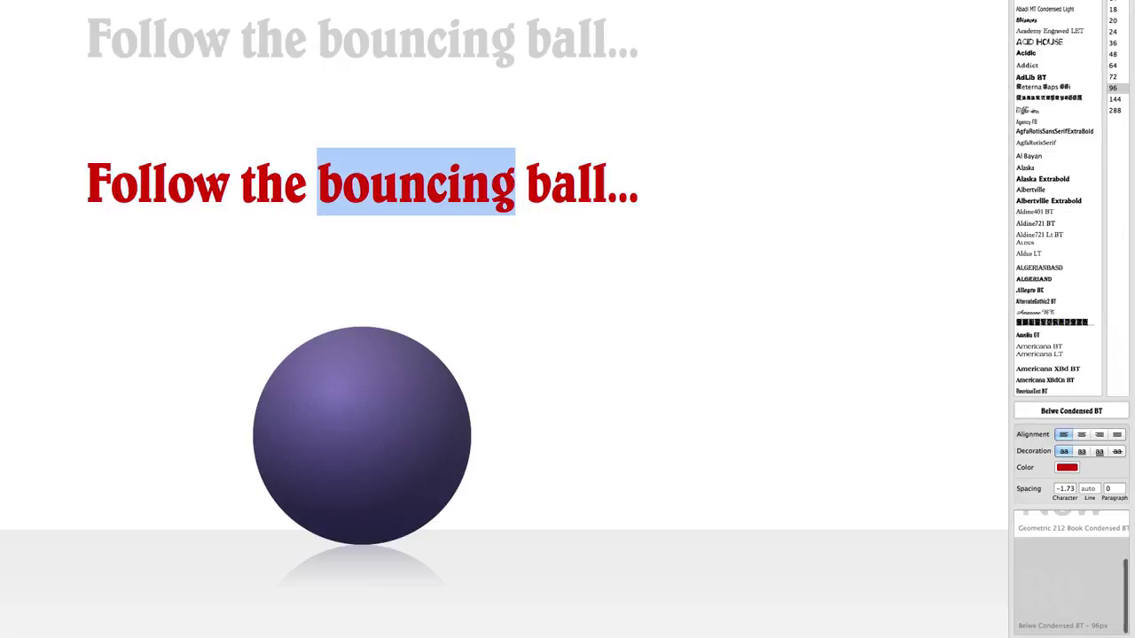
{"action": "left_click", "coordinate": [1067, 468]}
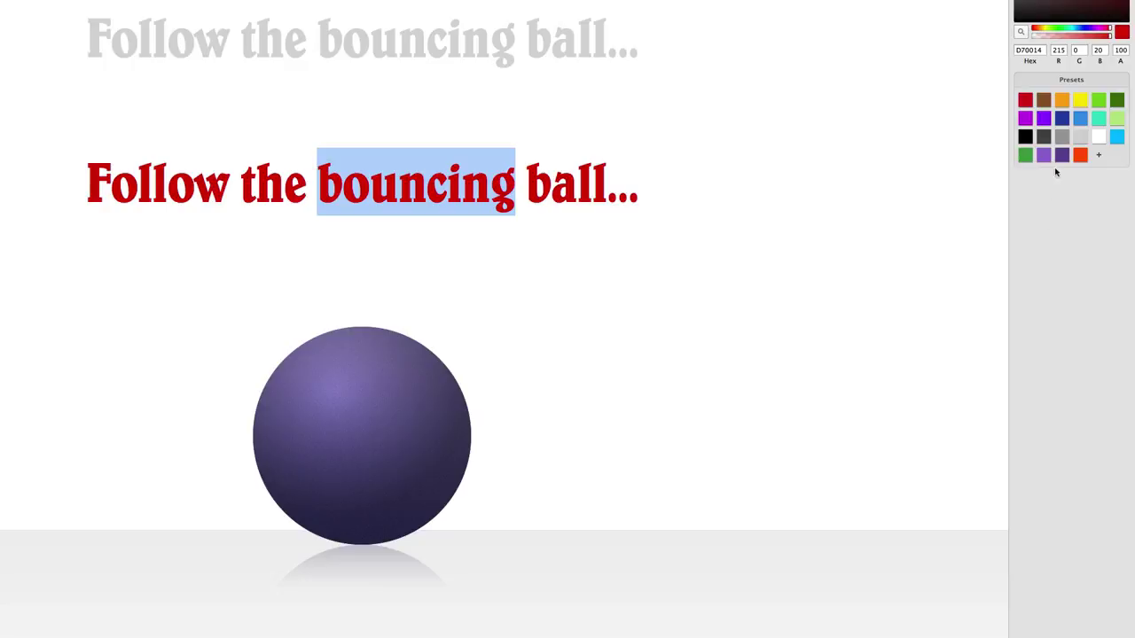
{"action": "left_click", "coordinate": [1062, 118]}
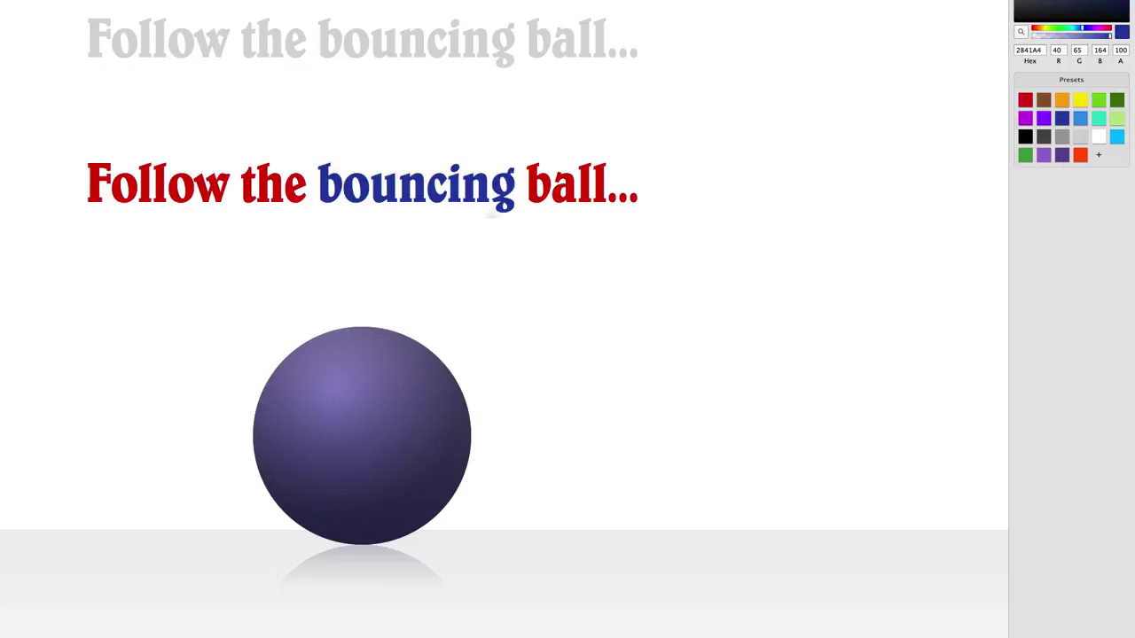
Recolour all of the lower headline's text, including "bouncing", dark grey 4A4A4A and finish editing it.
{"action": "key", "text": "super+a"}
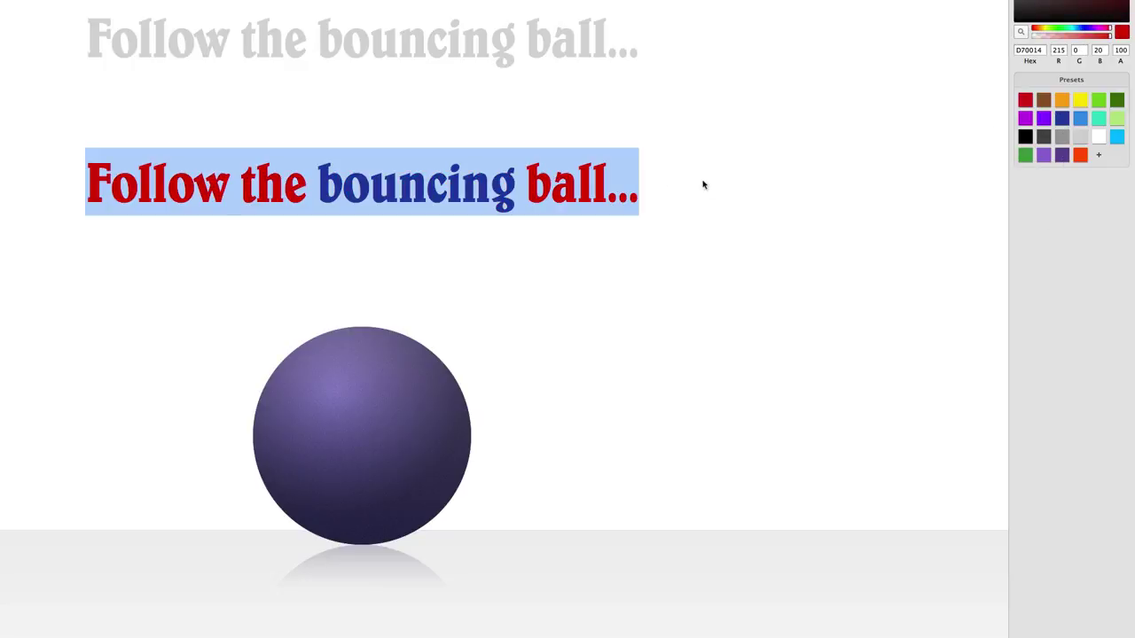
{"action": "left_click", "coordinate": [1043, 136]}
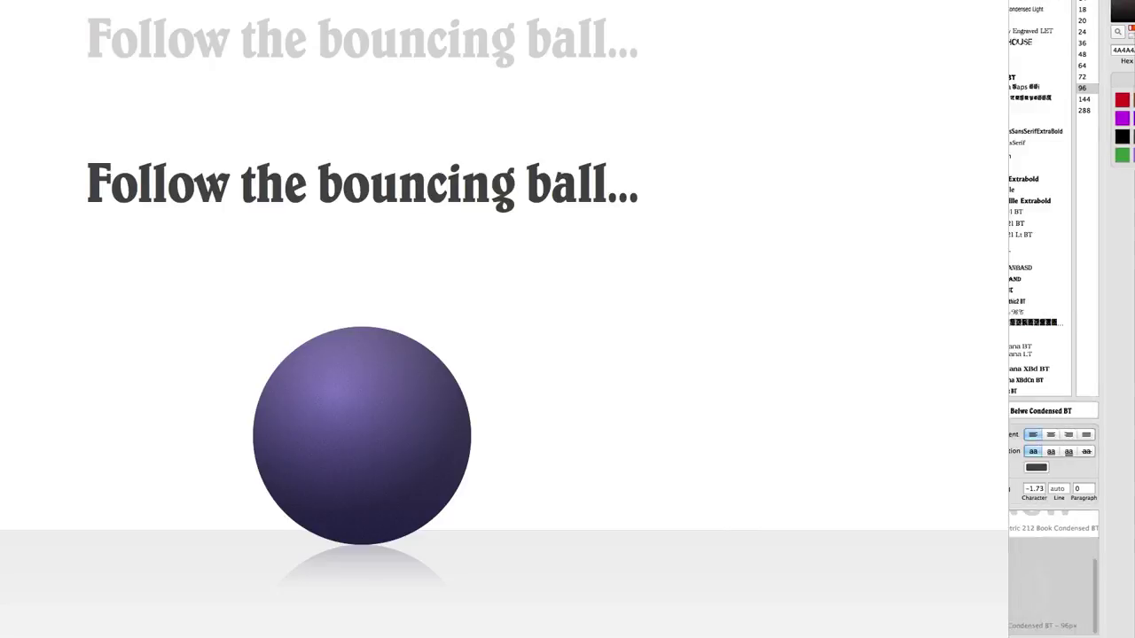
{"action": "key", "text": "super+a"}
{"action": "key", "text": "Escape"}
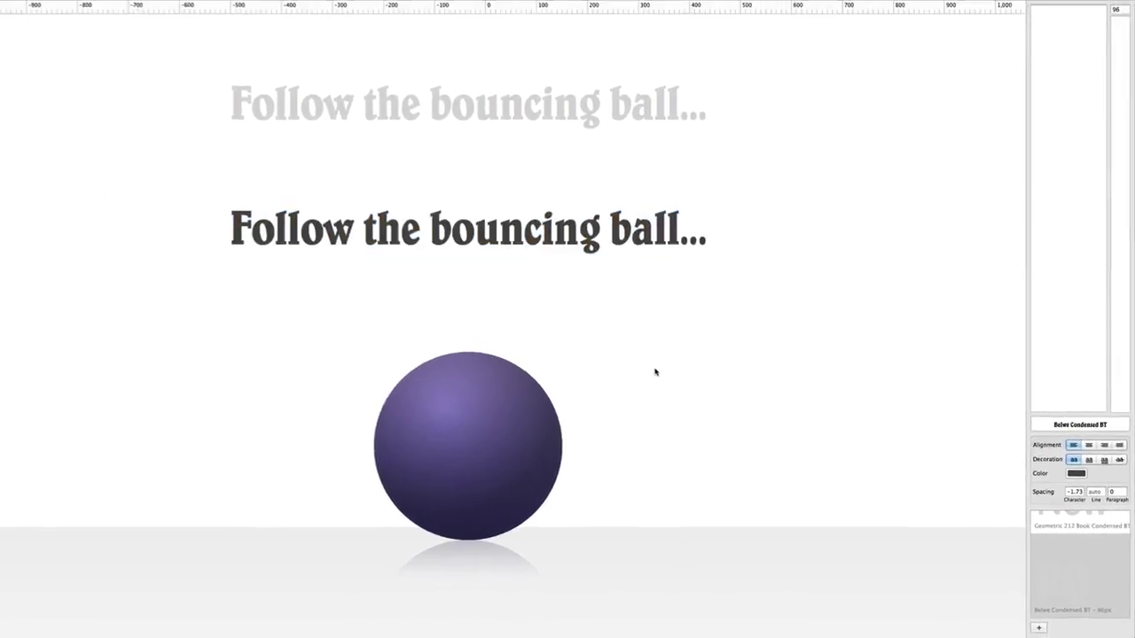
Duplicate the dark grey headline downward to X -502, Y -897 and apply the saved Belwe Condensed BT 96px text style to the copy.
{"action": "left_click_drag", "start_coordinate": [555, 208], "coordinate": [556, 255]}
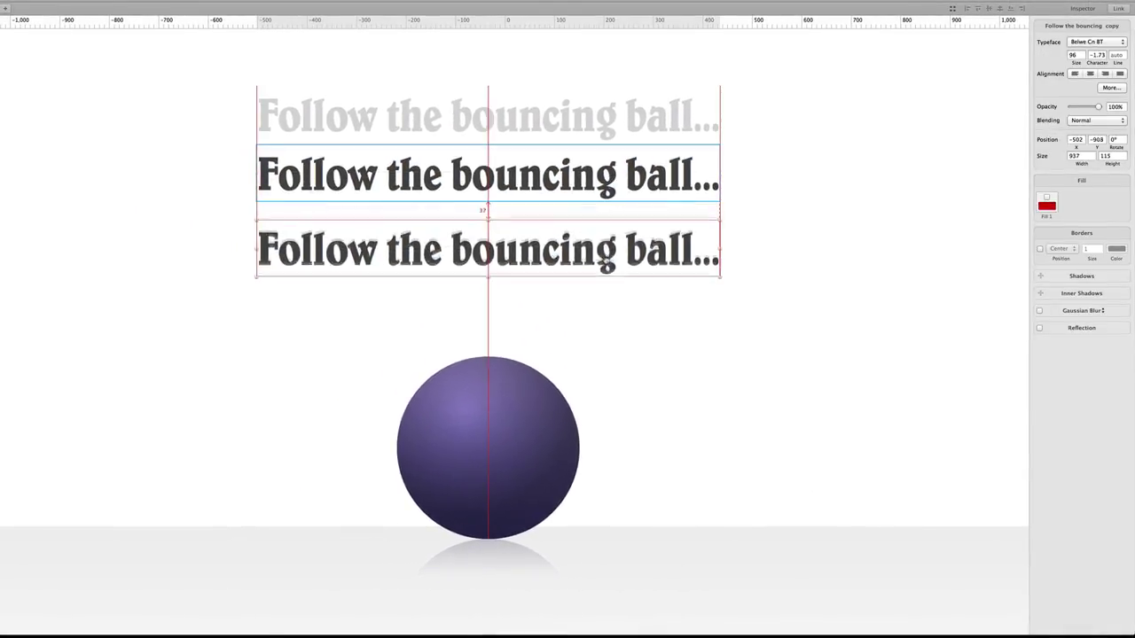
{"action": "left_click", "coordinate": [1110, 89]}
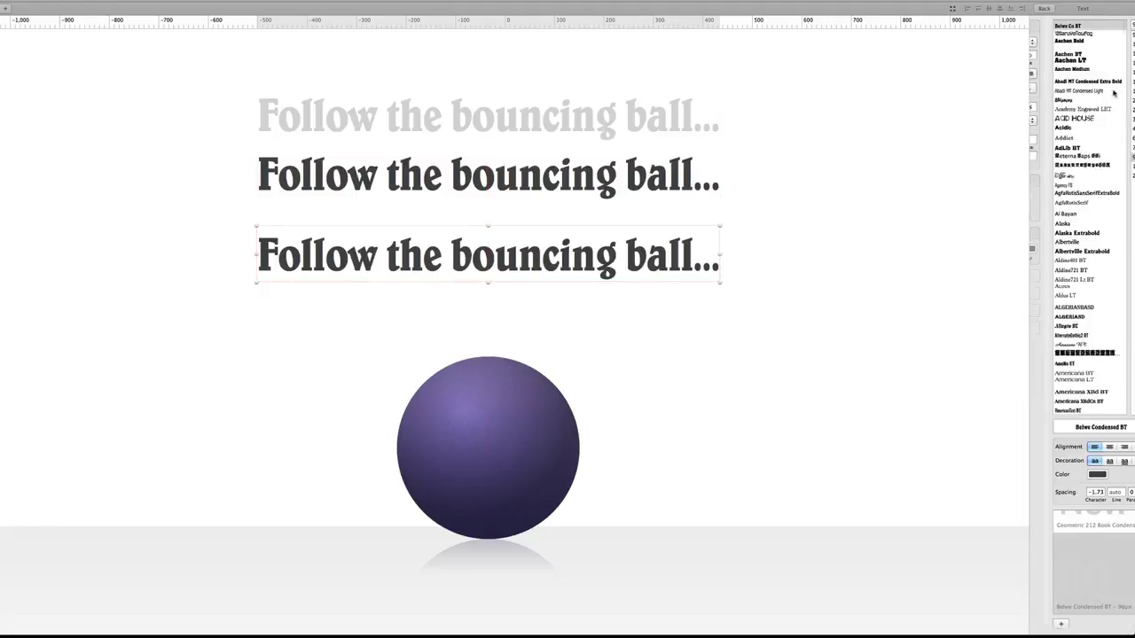
{"action": "left_click", "coordinate": [1081, 526]}
{"action": "left_click", "coordinate": [1064, 604]}
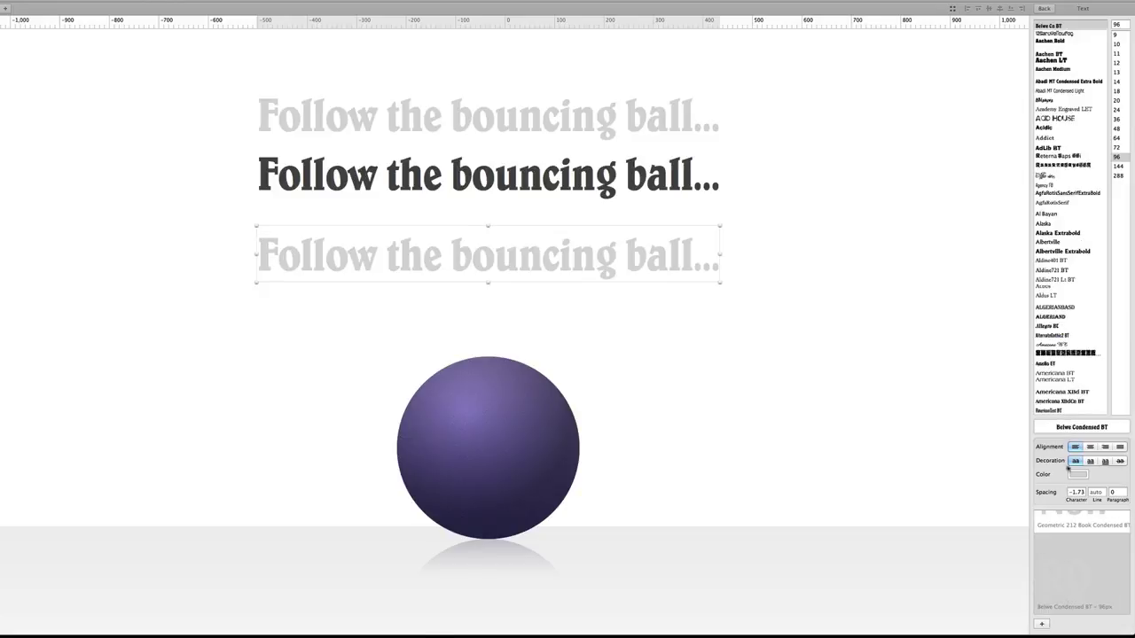
Set the new copy's text colour to the dark grey preset and save its formatting as a new text style.
{"action": "left_click", "coordinate": [1078, 474]}
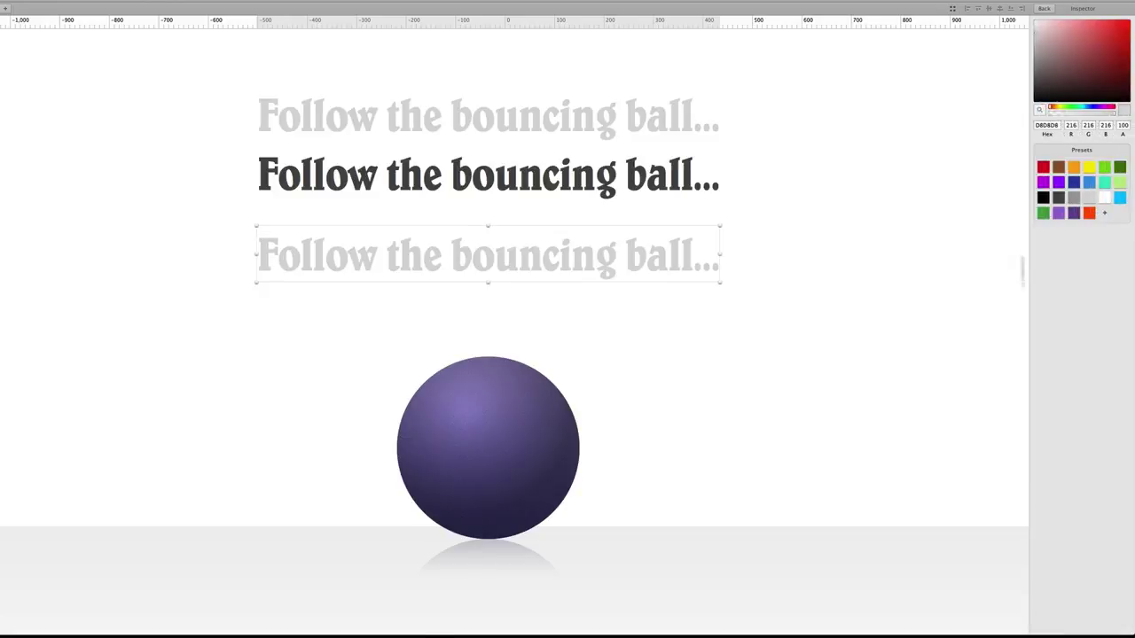
{"action": "left_click", "coordinate": [1058, 198]}
{"action": "left_click", "coordinate": [1043, 8]}
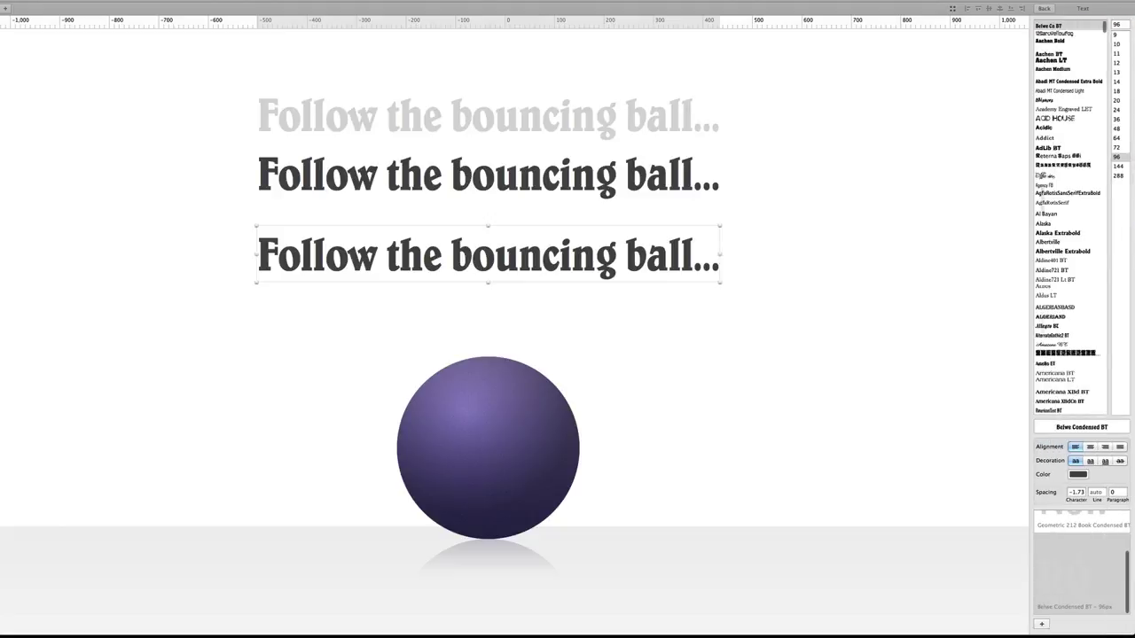
{"action": "left_click", "coordinate": [1042, 624]}
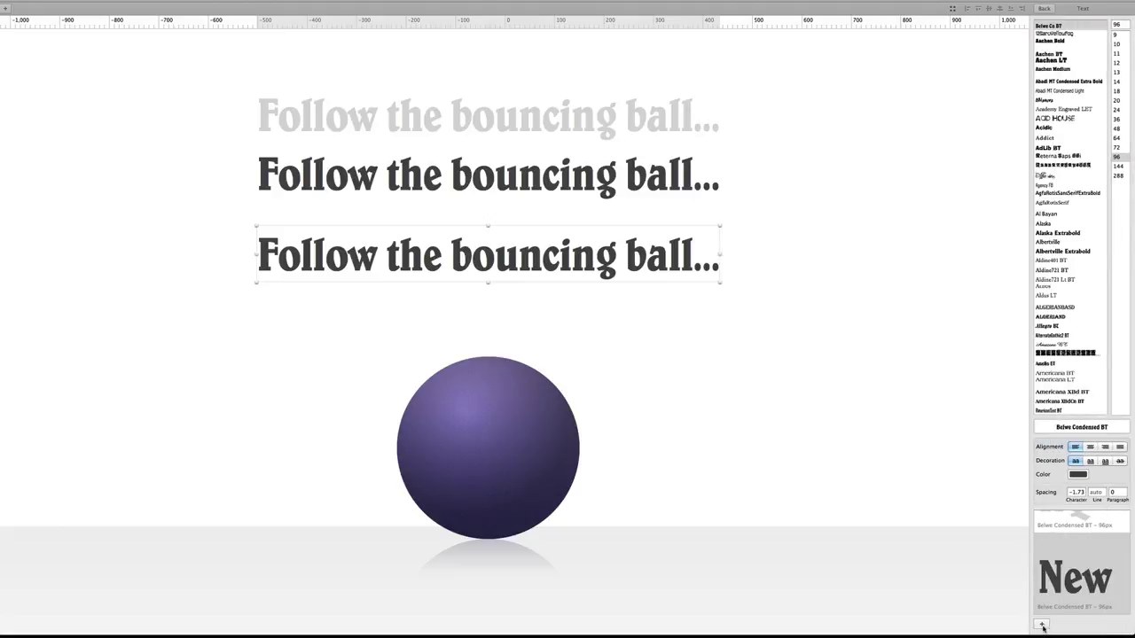
{"action": "left_click", "coordinate": [928, 468]}
Duplicate the lowest dark grey headline downward to X -486, Y -780 and recolour the copy's text with the yellow preset F8E500.
{"action": "left_click", "coordinate": [538, 274]}
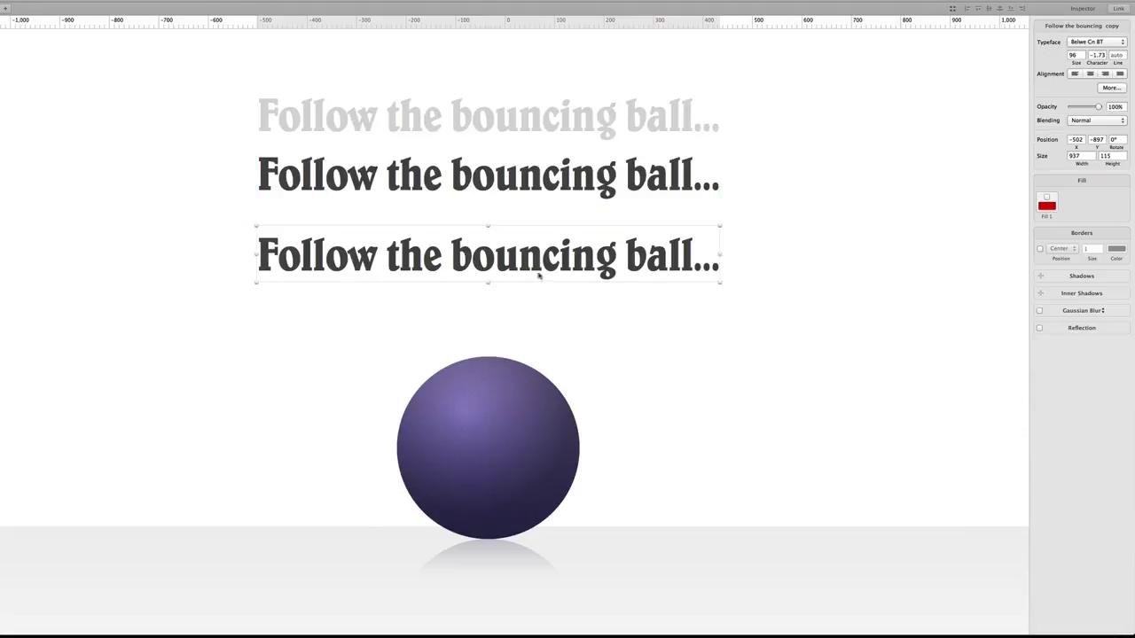
{"action": "left_click_drag", "start_coordinate": [538, 274], "coordinate": [546, 332]}
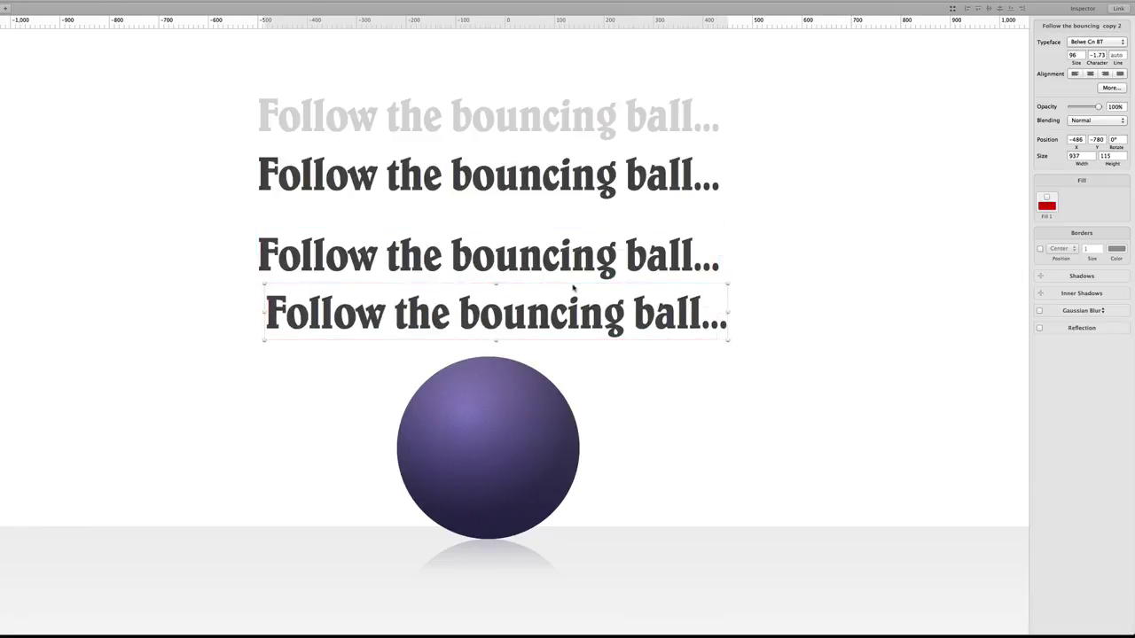
{"action": "double_click", "coordinate": [578, 320]}
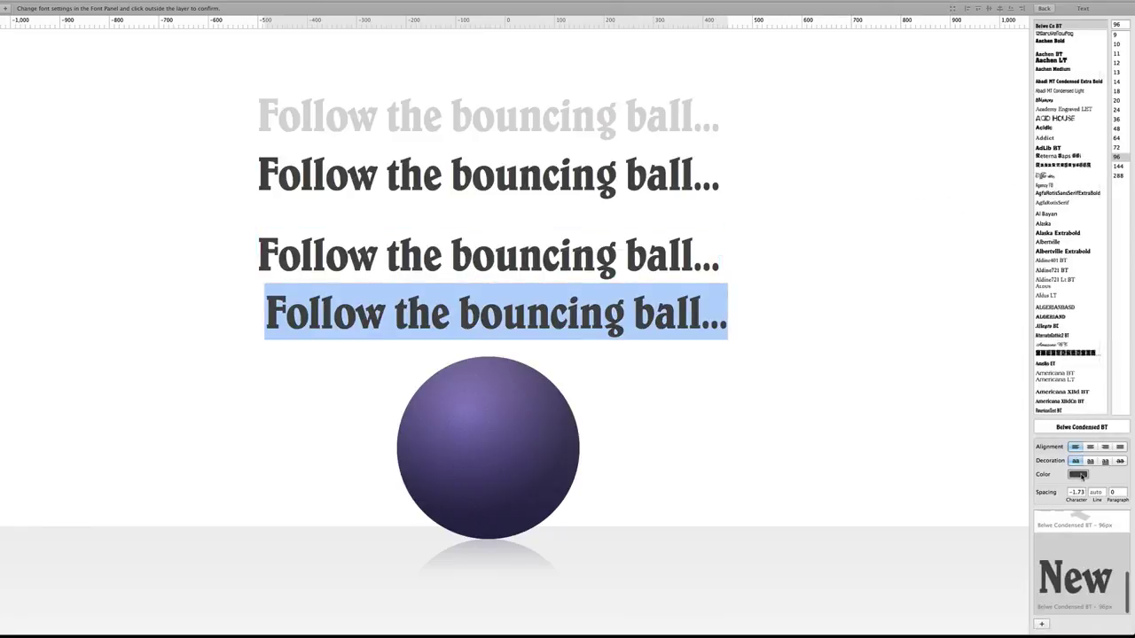
{"action": "left_click", "coordinate": [1078, 475]}
{"action": "left_click", "coordinate": [1088, 168]}
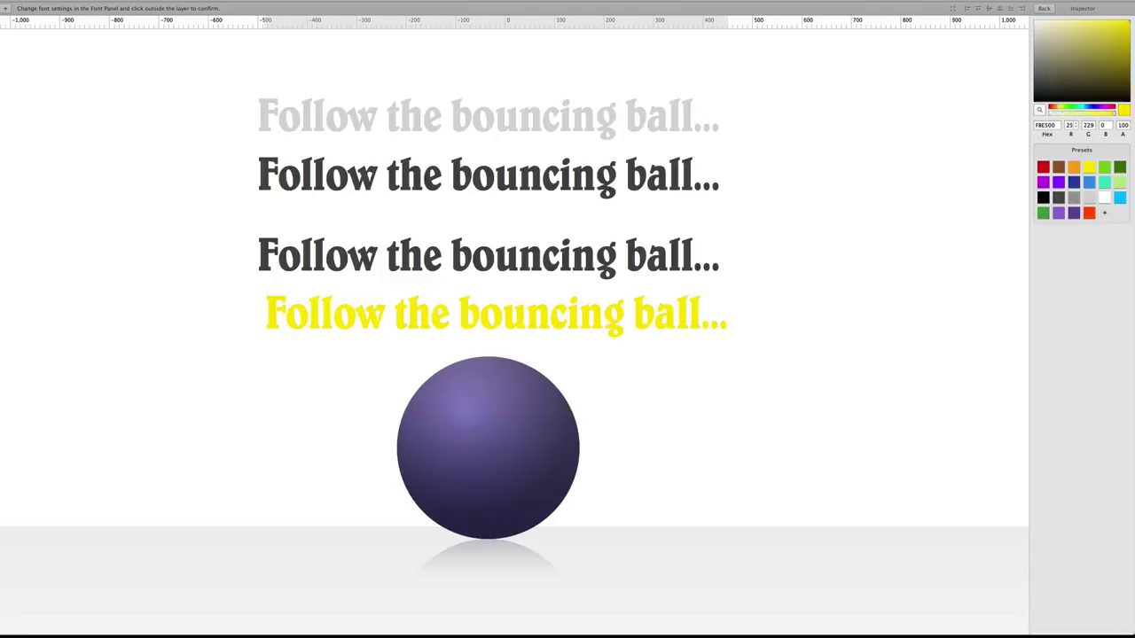
{"action": "left_click", "coordinate": [1042, 8]}
Try the saved dark grey and light grey text styles on a copy of the yellow headline, and delete that copy.
{"action": "left_click", "coordinate": [592, 323]}
{"action": "left_click_drag", "start_coordinate": [592, 322], "coordinate": [751, 321]}
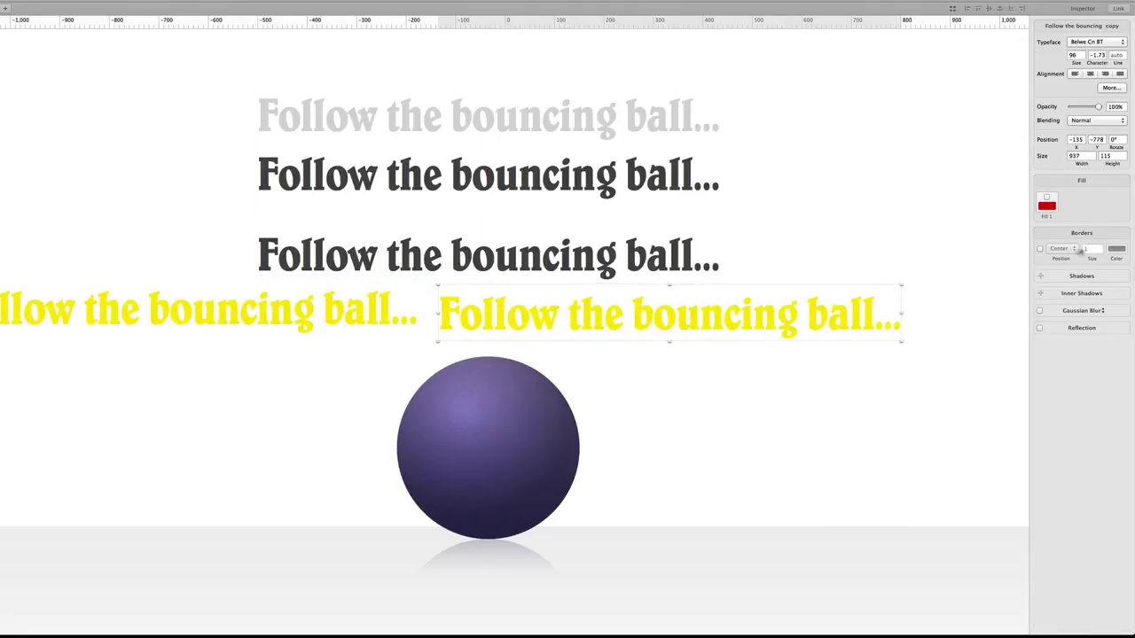
{"action": "left_click", "coordinate": [1102, 88]}
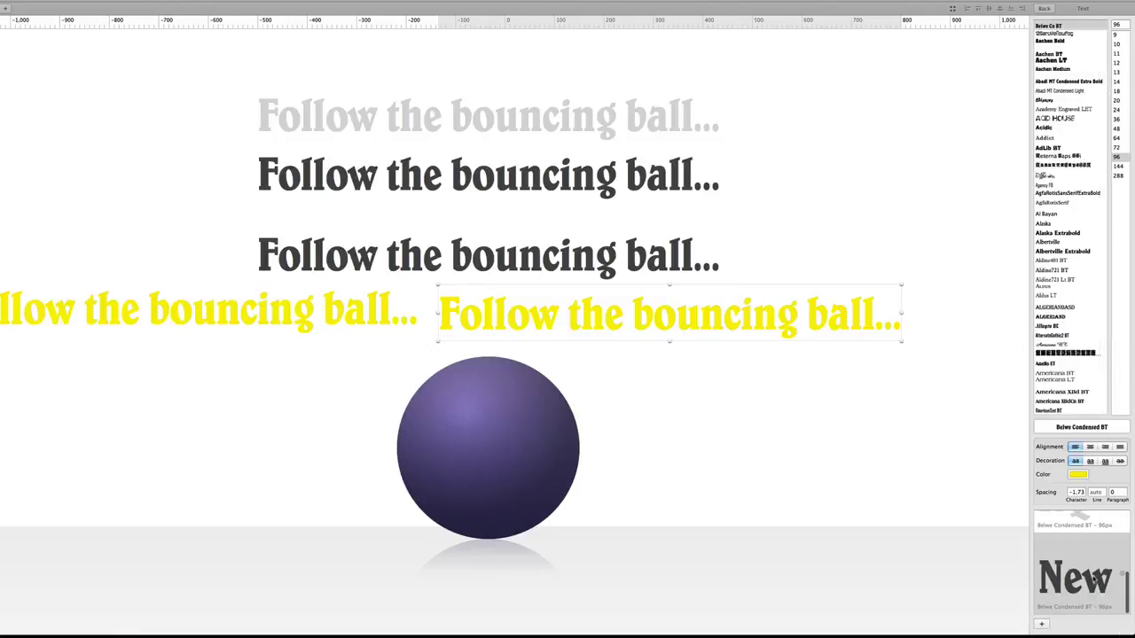
{"action": "left_click", "coordinate": [1077, 585]}
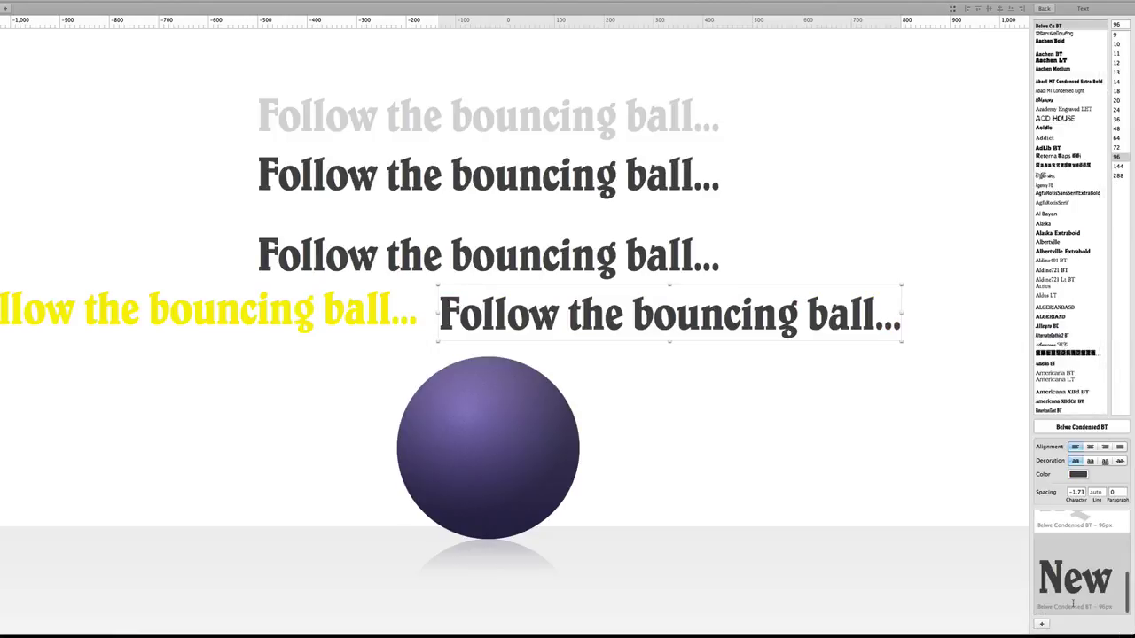
{"action": "left_click", "coordinate": [1083, 522]}
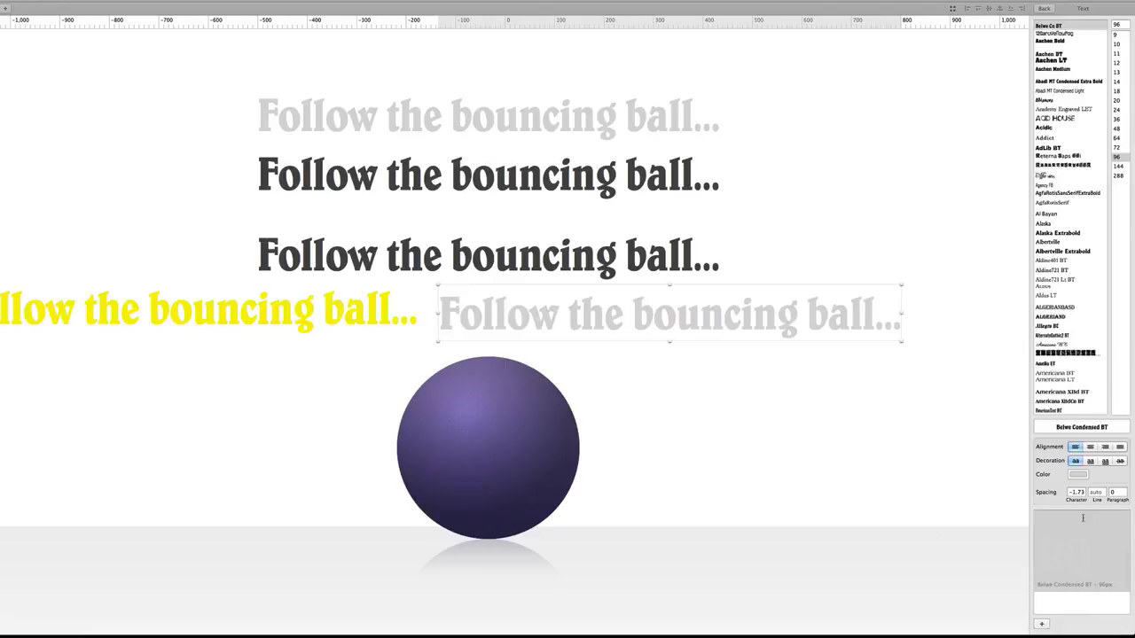
{"action": "left_click", "coordinate": [1081, 612]}
{"action": "left_click", "coordinate": [506, 343]}
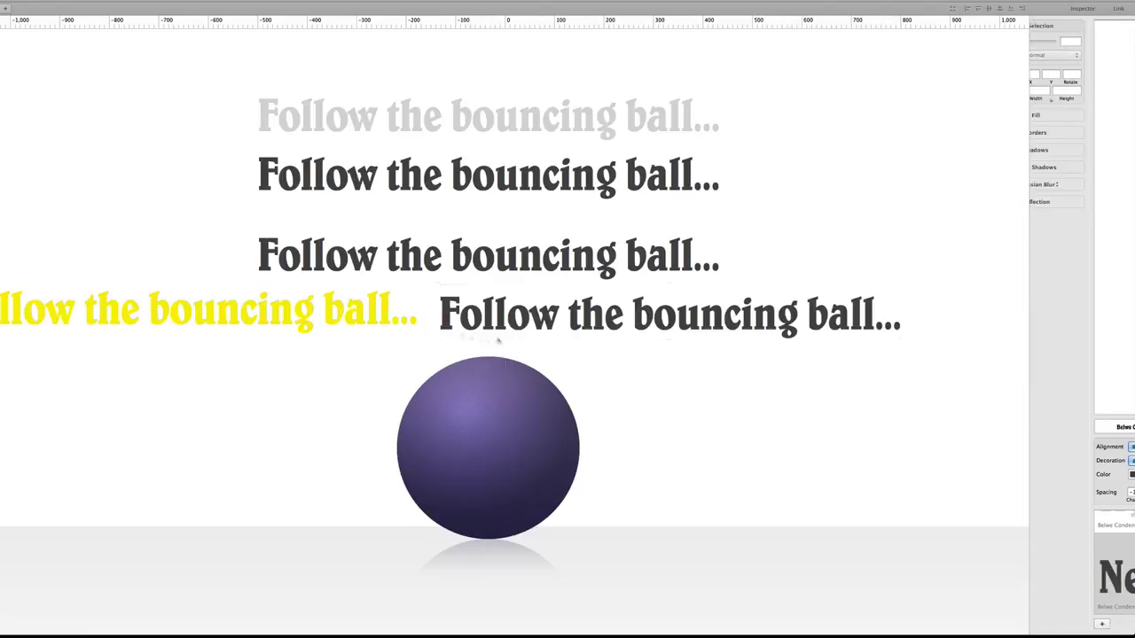
{"action": "left_click_drag", "start_coordinate": [528, 315], "coordinate": [373, 326]}
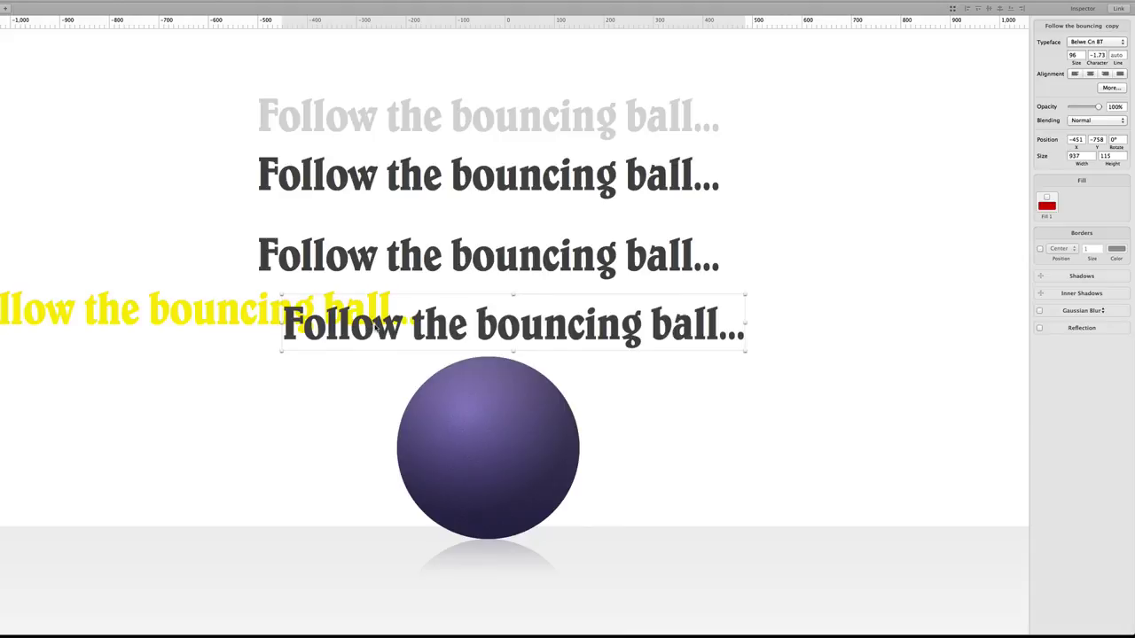
{"action": "key", "text": "Delete"}
Line up the yellow headline beneath the others and move all four headlines aside to X -1038.
{"action": "left_click_drag", "start_coordinate": [258, 318], "coordinate": [568, 319]}
{"action": "left_click_drag", "start_coordinate": [248, 61], "coordinate": [430, 295]}
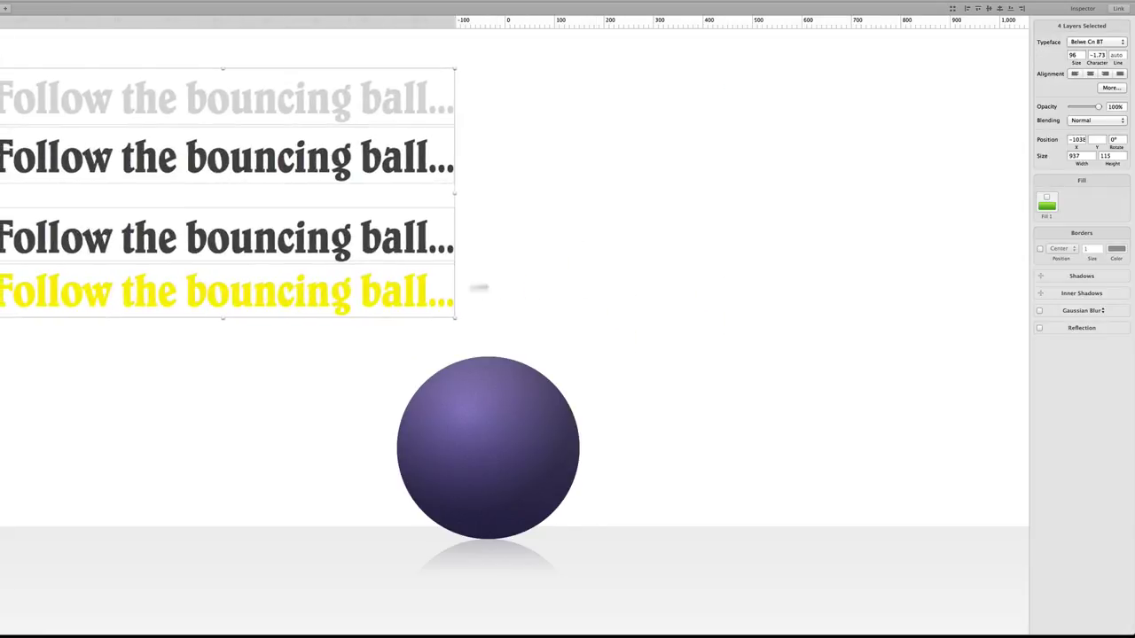
{"action": "key", "text": "Escape"}
Duplicate the light grey headline into the empty area above the ball at X -34, Y -1118.
{"action": "left_click", "coordinate": [362, 115]}
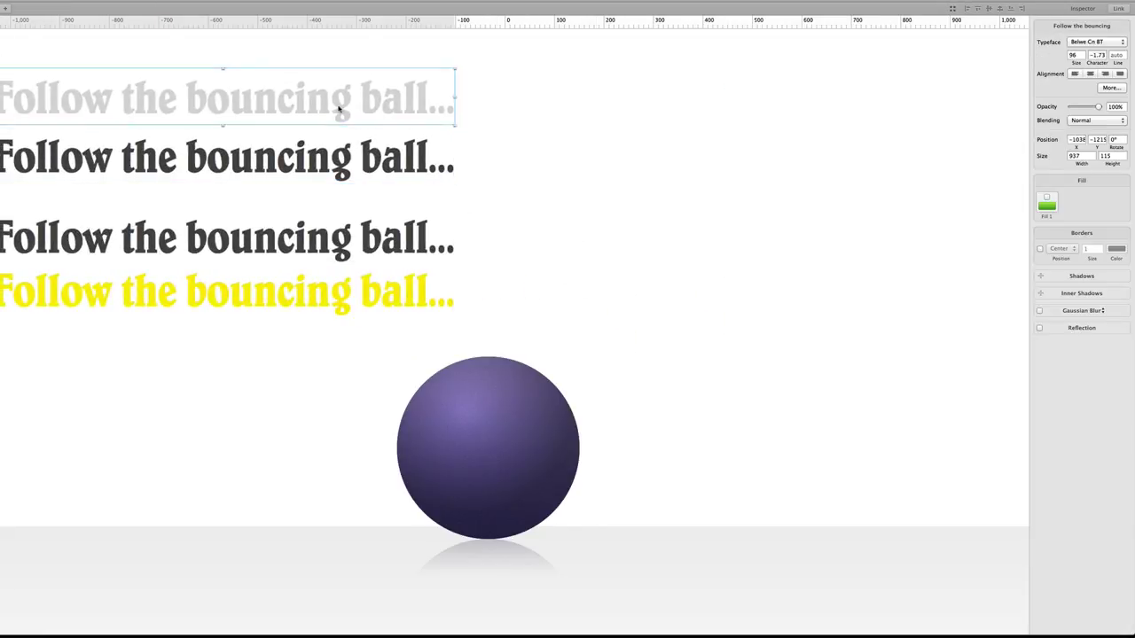
{"action": "left_click_drag", "start_coordinate": [342, 106], "coordinate": [867, 193], "text": "alt"}
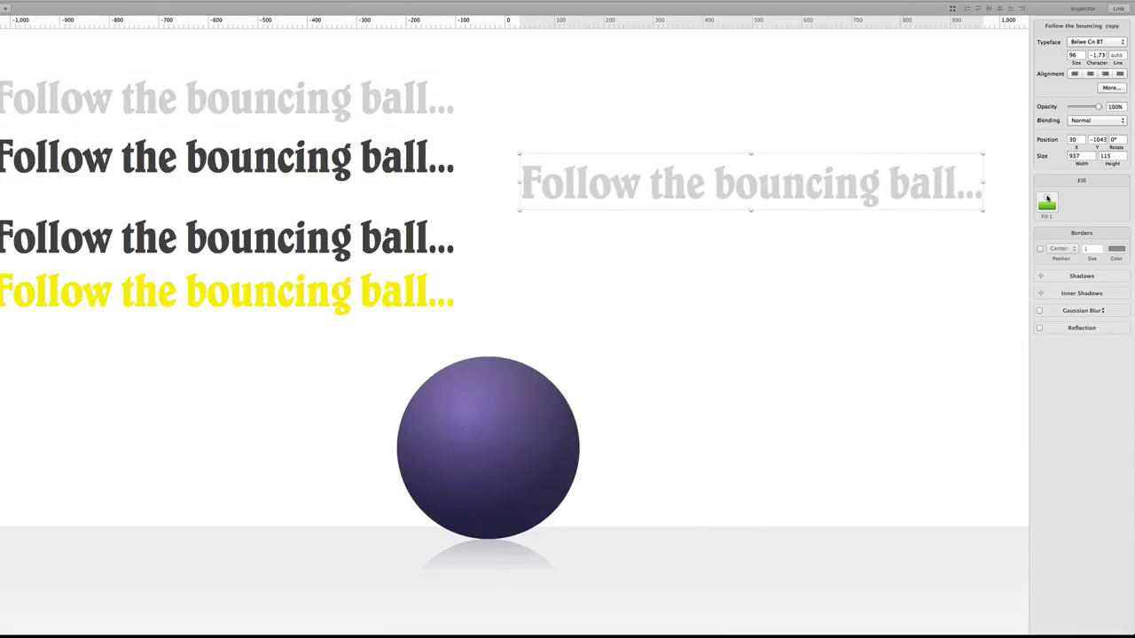
{"action": "left_click_drag", "start_coordinate": [740, 187], "coordinate": [707, 149]}
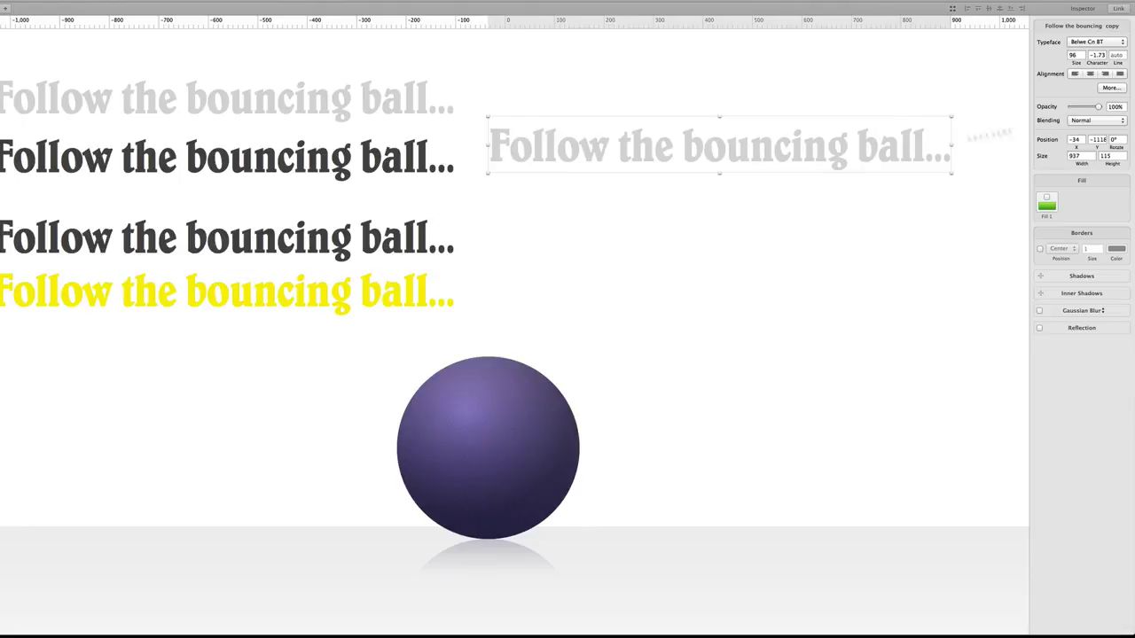
Recolour only the word "bouncing" in the light grey copy with the dark blue preset and finish editing the text.
{"action": "double_click", "coordinate": [720, 154]}
{"action": "double_click", "coordinate": [720, 154]}
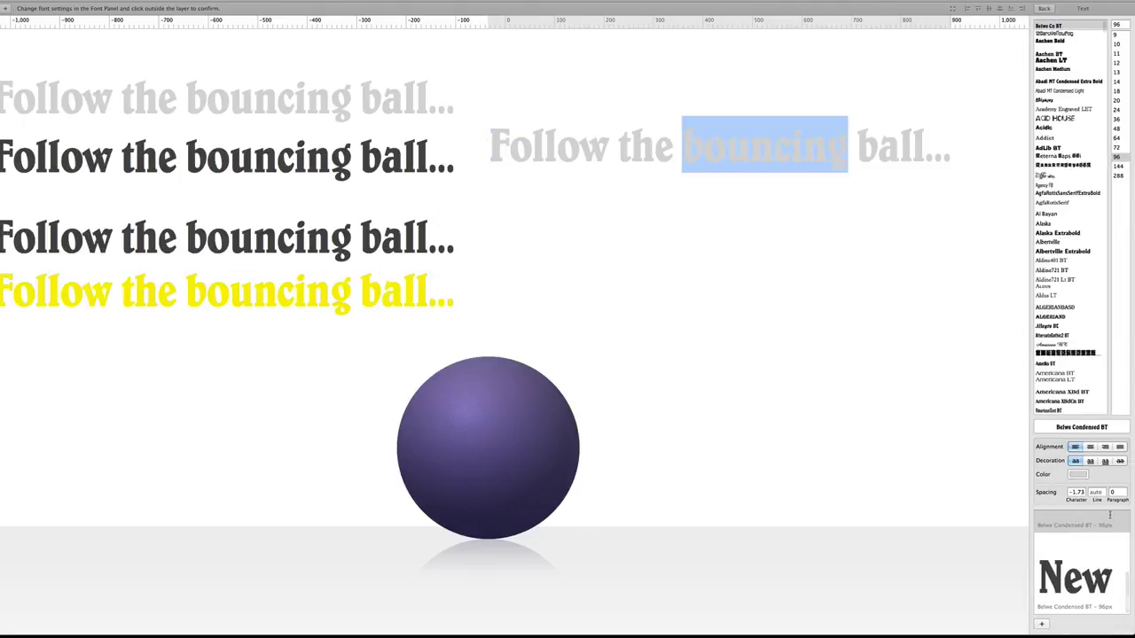
{"action": "left_click", "coordinate": [1076, 476]}
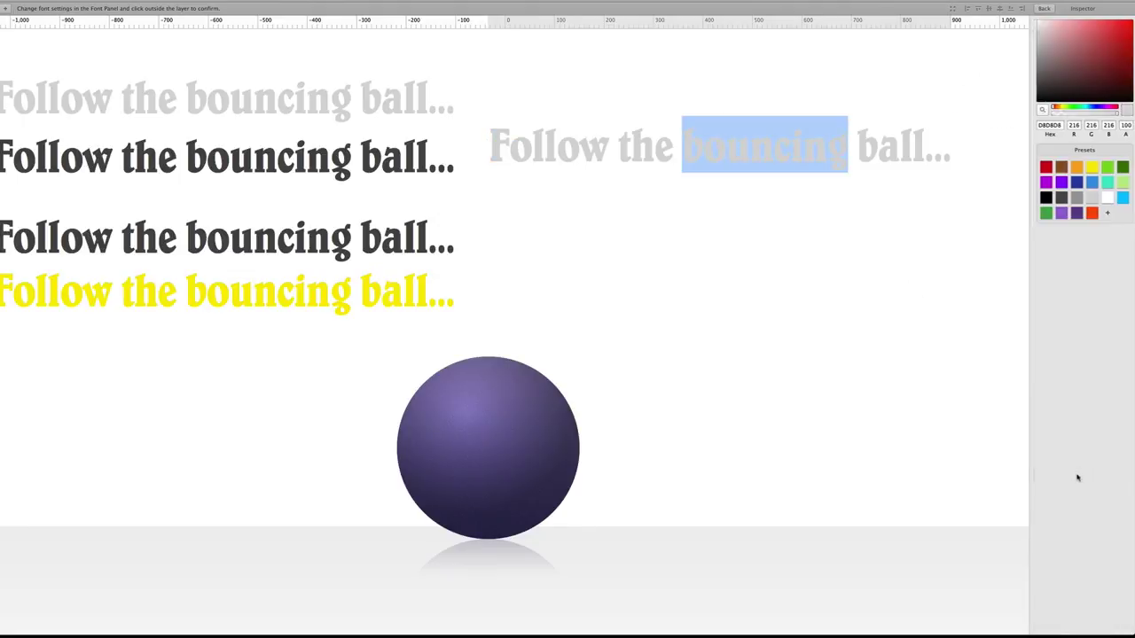
{"action": "left_click", "coordinate": [1074, 182]}
{"action": "left_click", "coordinate": [1042, 8]}
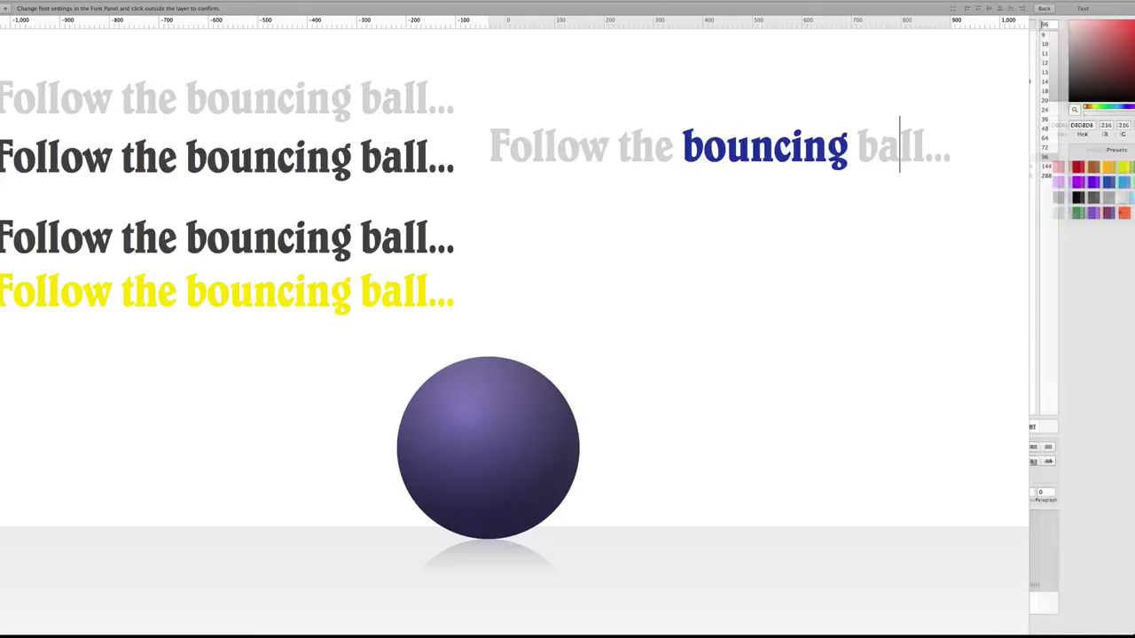
{"action": "left_click", "coordinate": [1042, 8]}
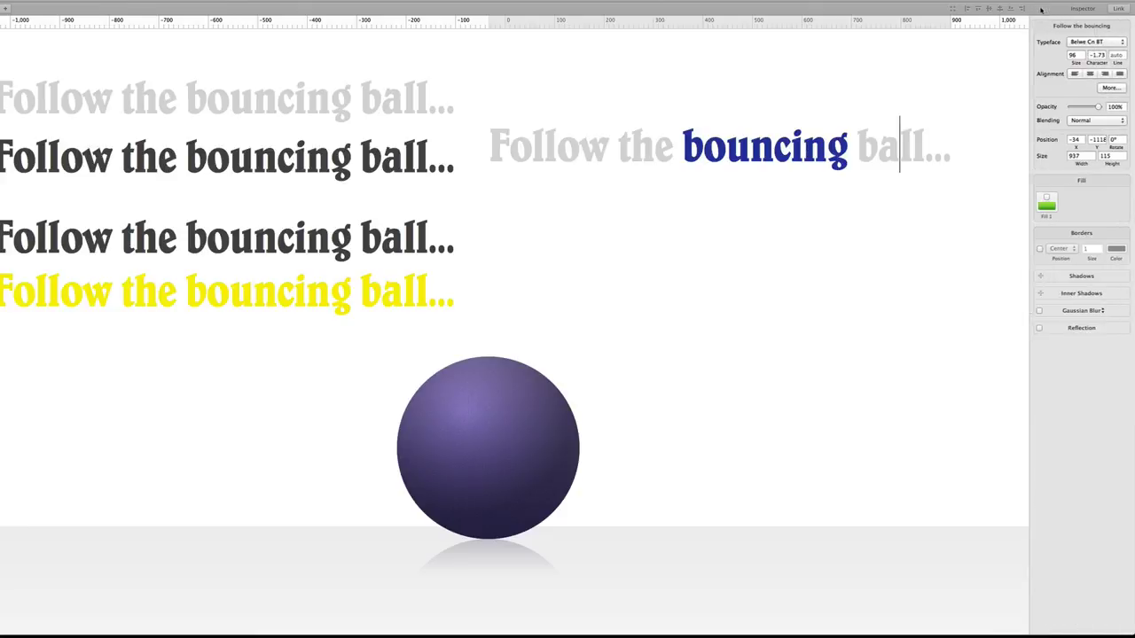
{"action": "key", "text": "Escape"}
{"action": "left_click", "coordinate": [643, 226]}
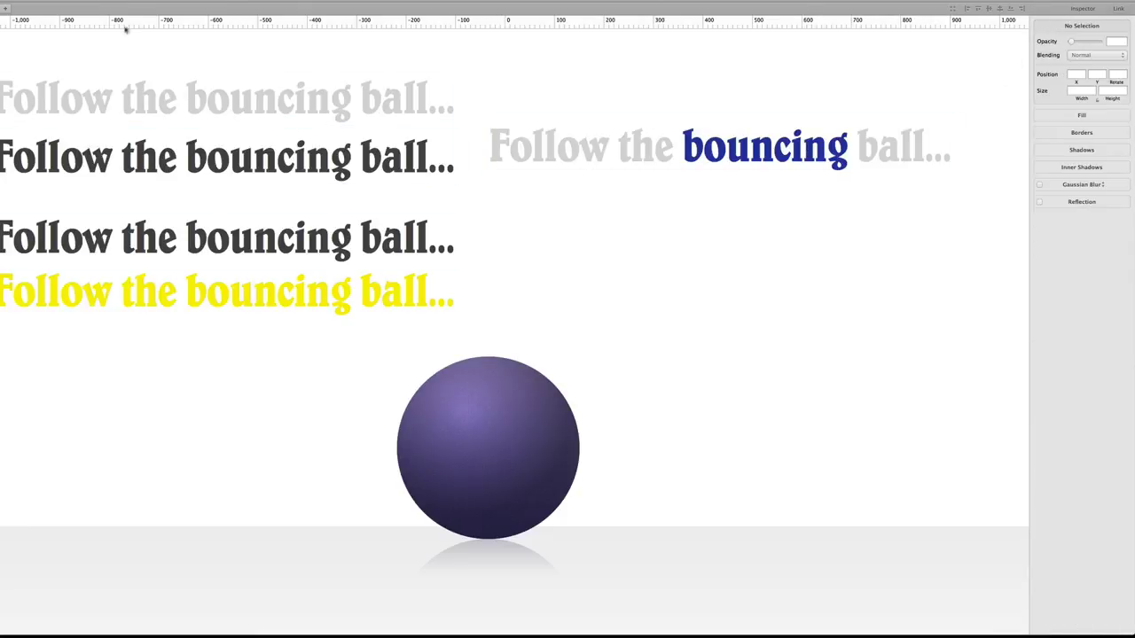
Delete both light grey headlines, the yellow headline and the lower dark grey headline, keeping only the upper dark grey one.
{"action": "left_click_drag", "start_coordinate": [125, 60], "coordinate": [291, 94]}
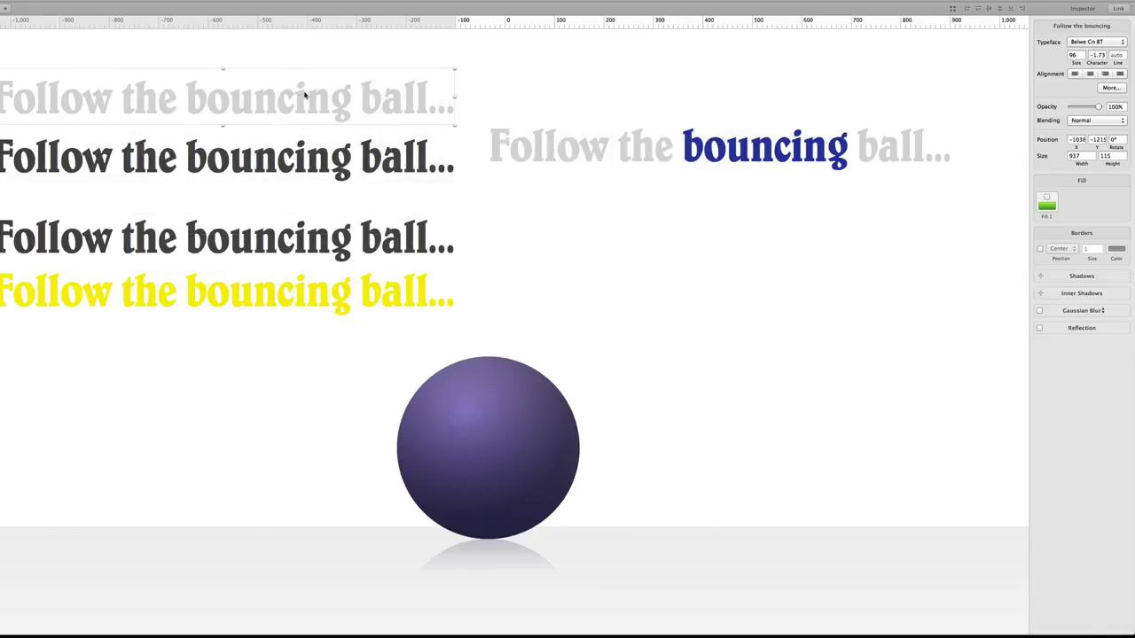
{"action": "left_click", "coordinate": [592, 152]}
{"action": "key", "text": "Delete"}
{"action": "left_click_drag", "start_coordinate": [485, 218], "coordinate": [227, 356]}
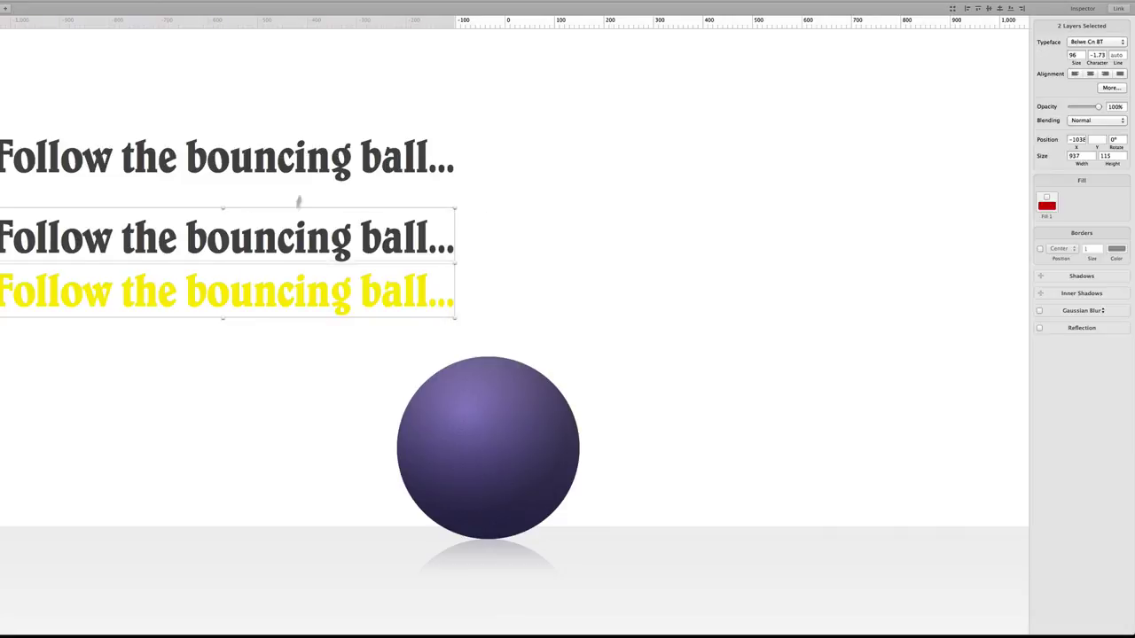
{"action": "key", "text": "Delete"}
Place the dark grey headline above the ball with a copy at X -502, Y -981, and replace the copy's text with "Aenean lacinia bibendum" placeholder text.
{"action": "left_click_drag", "start_coordinate": [305, 168], "coordinate": [552, 222]}
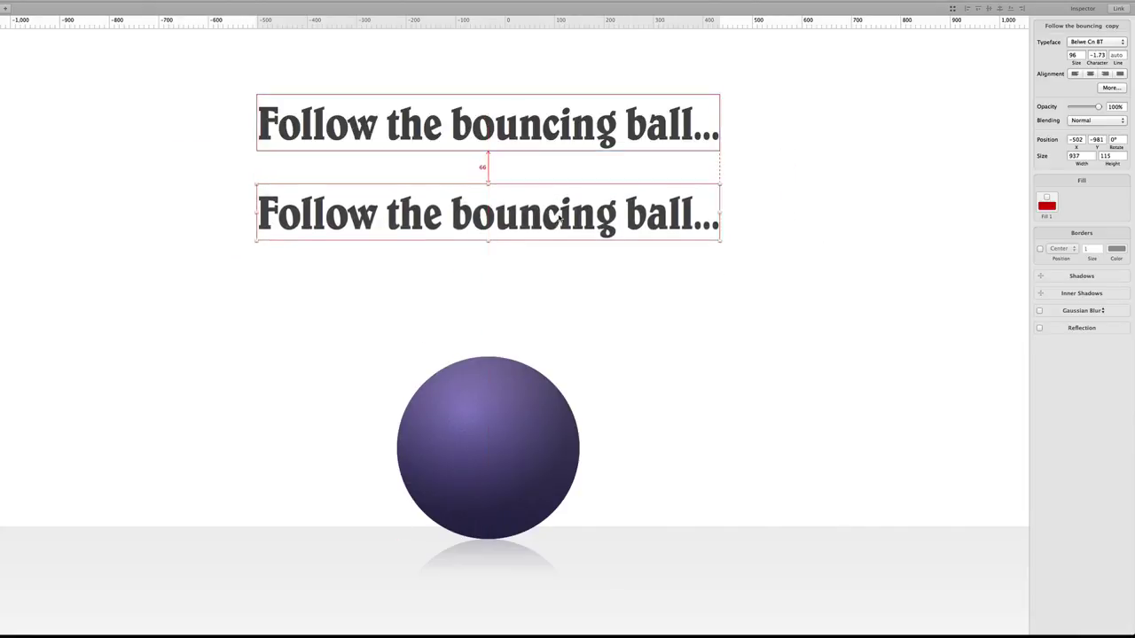
{"action": "double_click", "coordinate": [588, 215]}
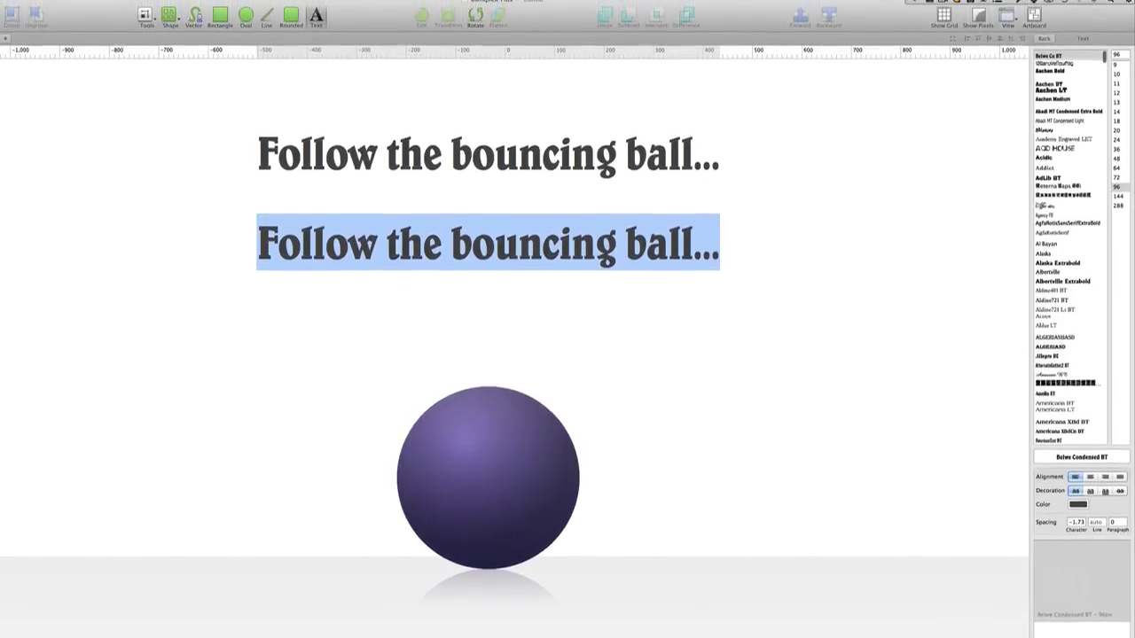
{"action": "left_click", "coordinate": [983, 16]}
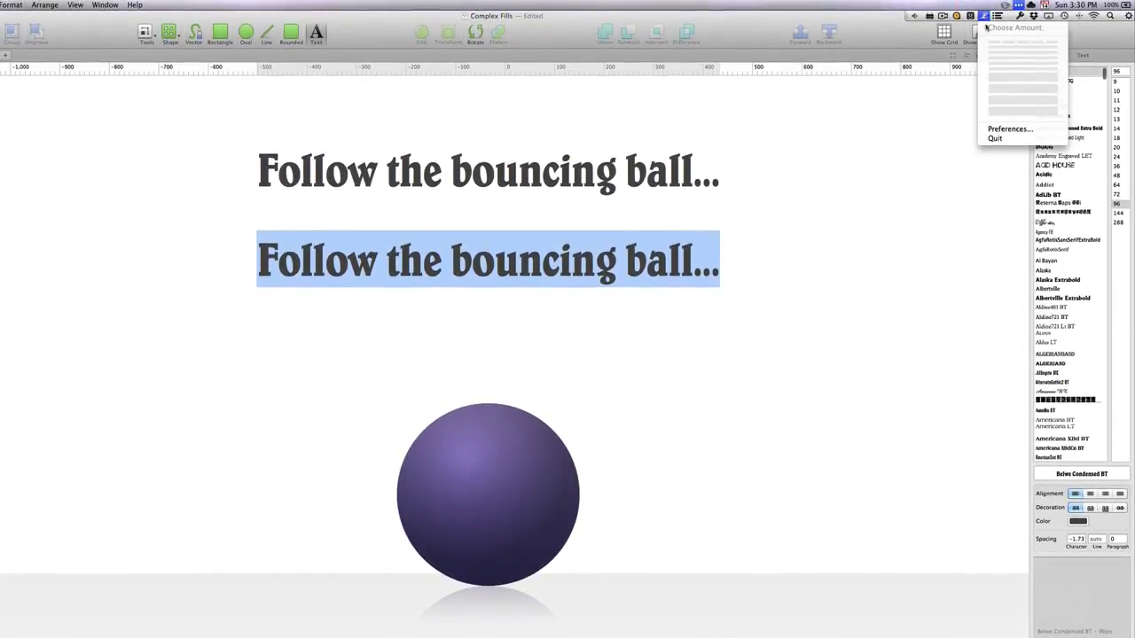
{"action": "left_click", "coordinate": [998, 80]}
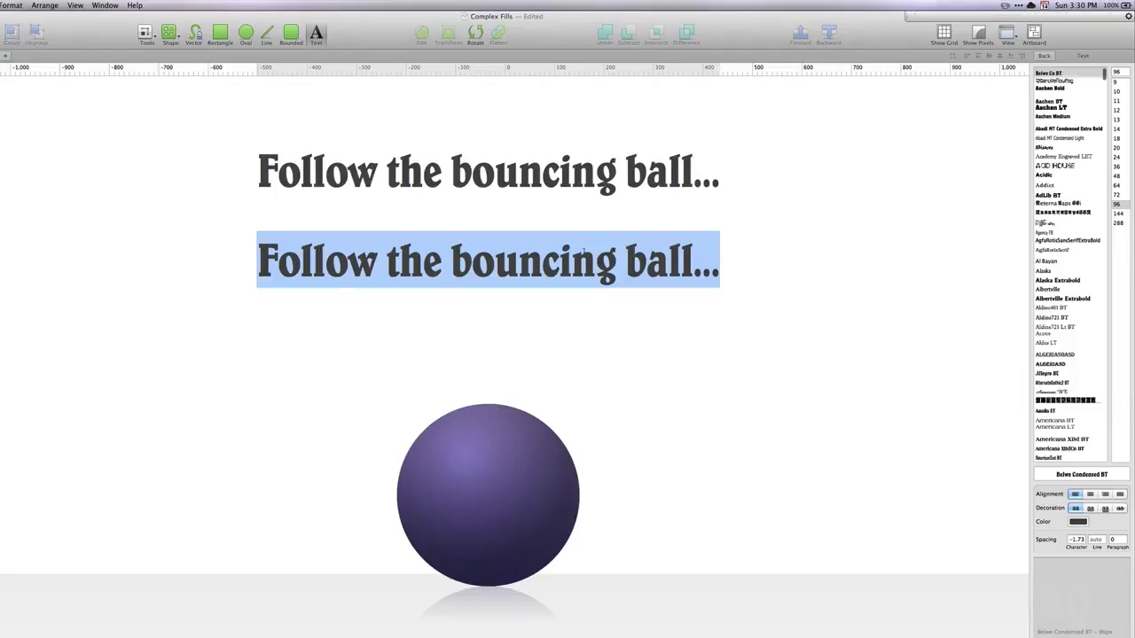
{"action": "left_click", "coordinate": [595, 262]}
{"action": "key", "text": "super+a"}
{"action": "key", "text": "super+v"}
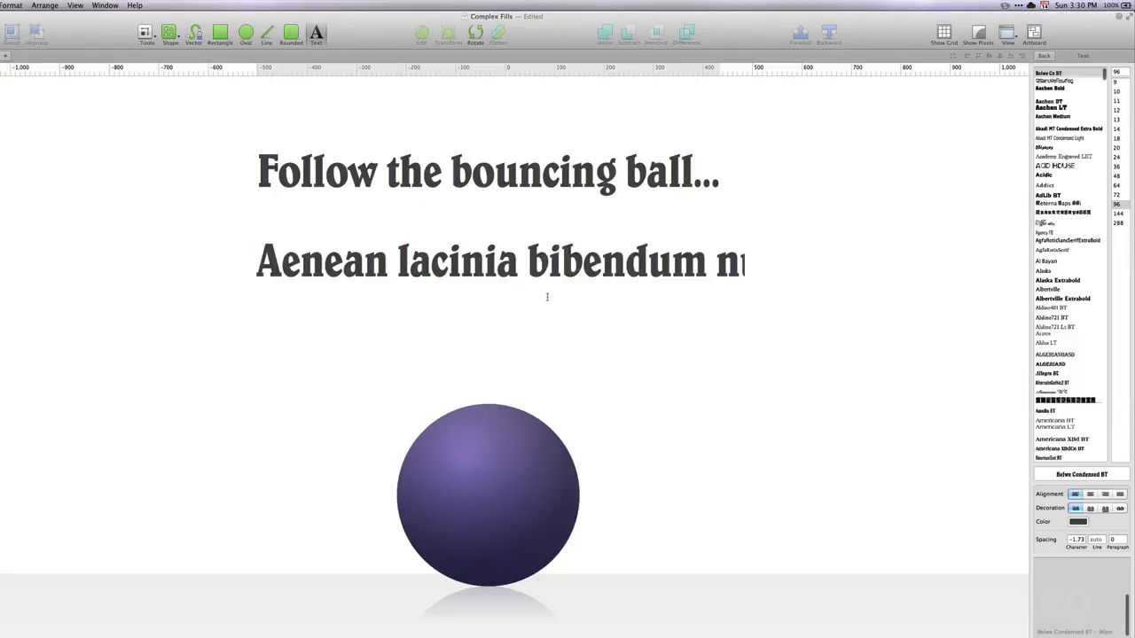
Try several typefaces on the whole placeholder text, including Abadi MT Condensed Light and Alaska, and settle on Aldine 721 Light BT.
{"action": "left_click", "coordinate": [581, 270]}
{"action": "key", "text": "super+a"}
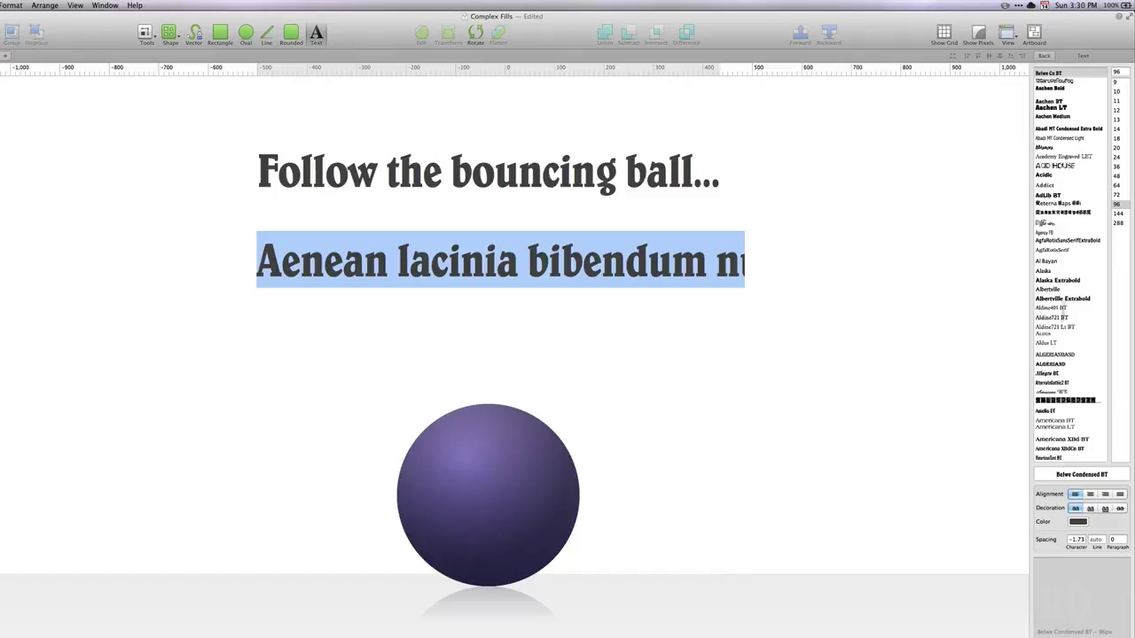
{"action": "scroll", "coordinate": [1066, 203], "scroll_direction": "up", "scroll_amount": 2}
{"action": "left_click", "coordinate": [1063, 184]}
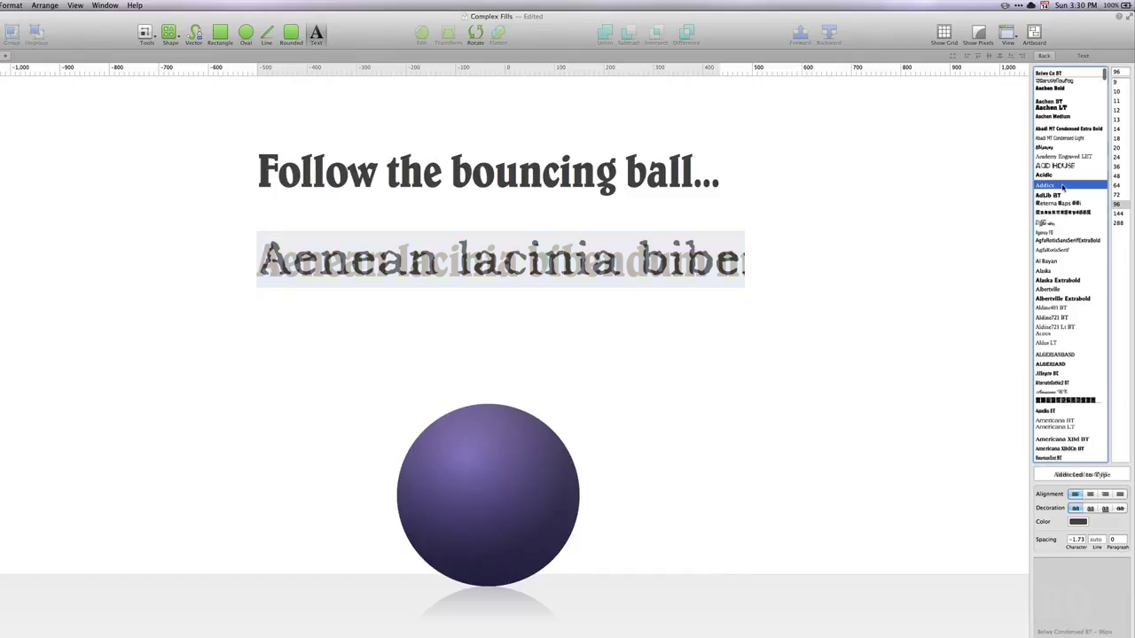
{"action": "left_click", "coordinate": [1061, 157]}
{"action": "left_click", "coordinate": [1061, 139]}
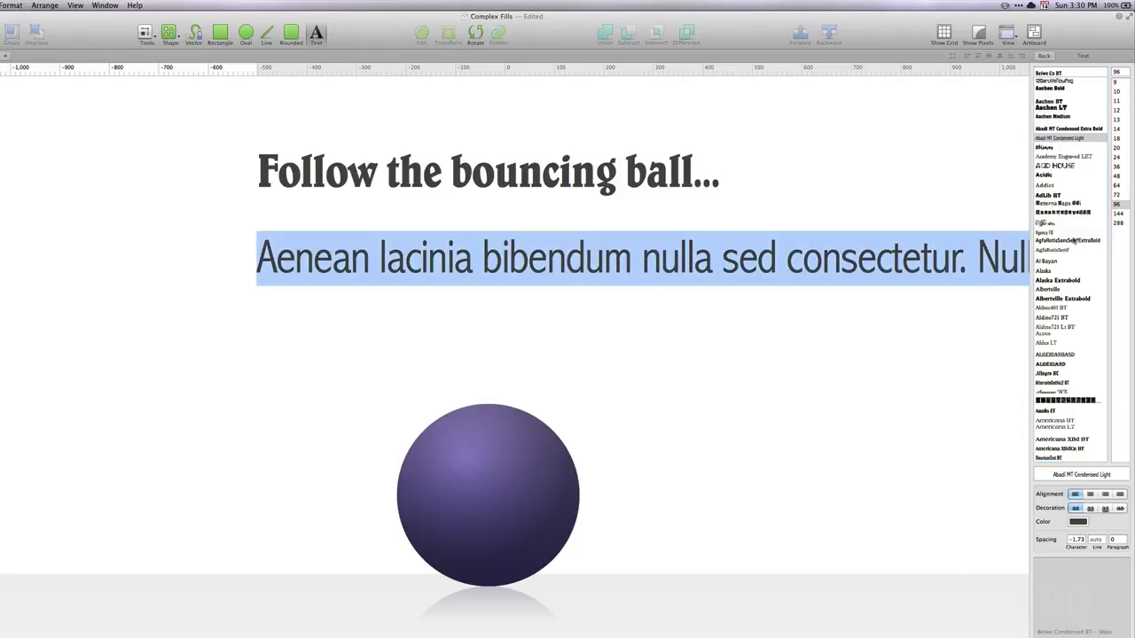
{"action": "left_click", "coordinate": [1063, 260]}
{"action": "left_click", "coordinate": [1060, 271]}
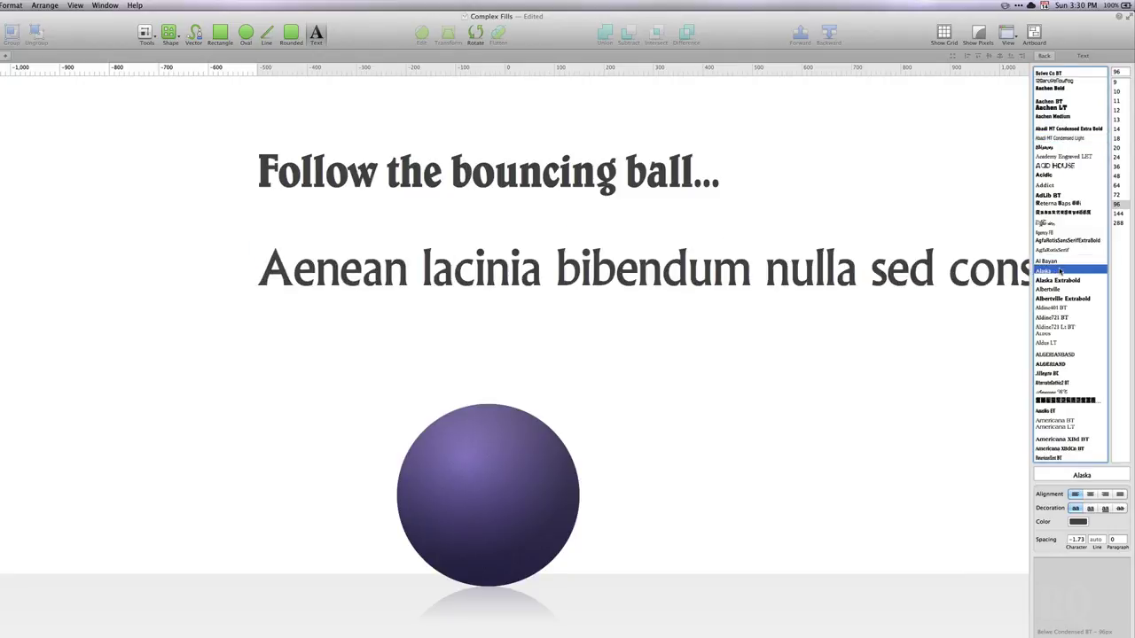
{"action": "left_click", "coordinate": [1057, 298]}
{"action": "left_click", "coordinate": [1056, 317]}
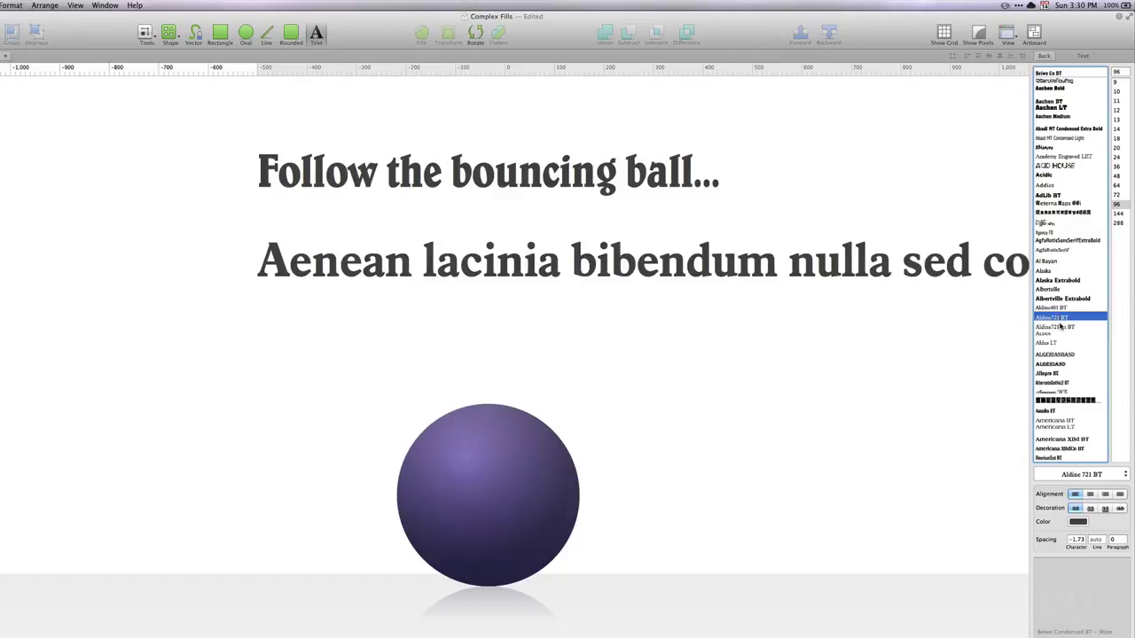
{"action": "left_click", "coordinate": [1060, 328]}
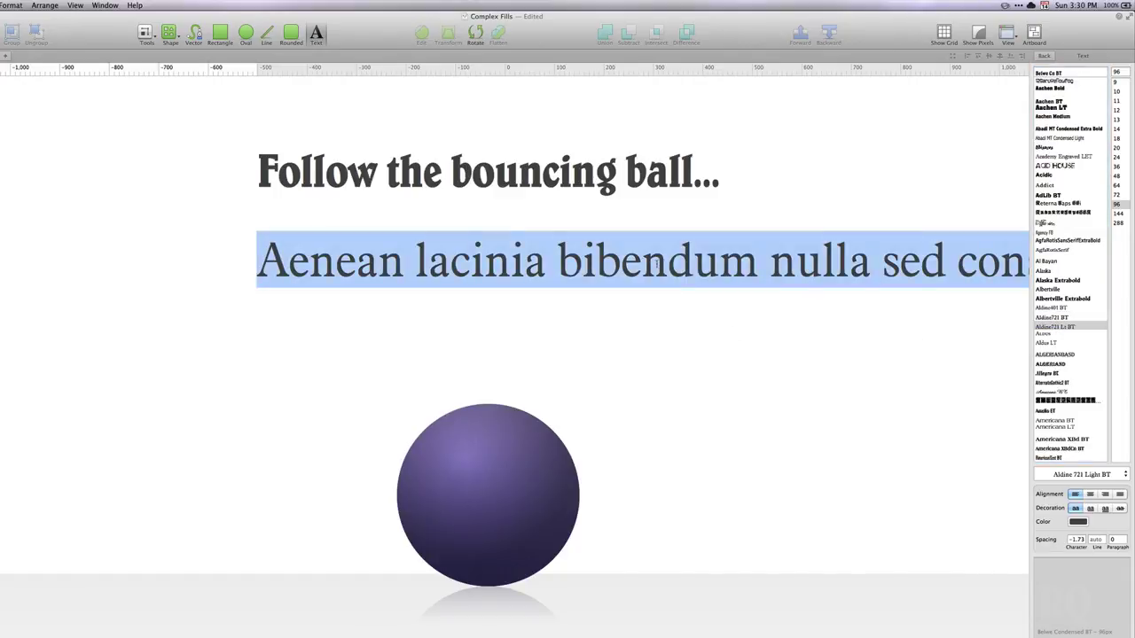
Set the placeholder text's size to 13 and finish editing, leaving its text layer selected.
{"action": "left_click", "coordinate": [1120, 110]}
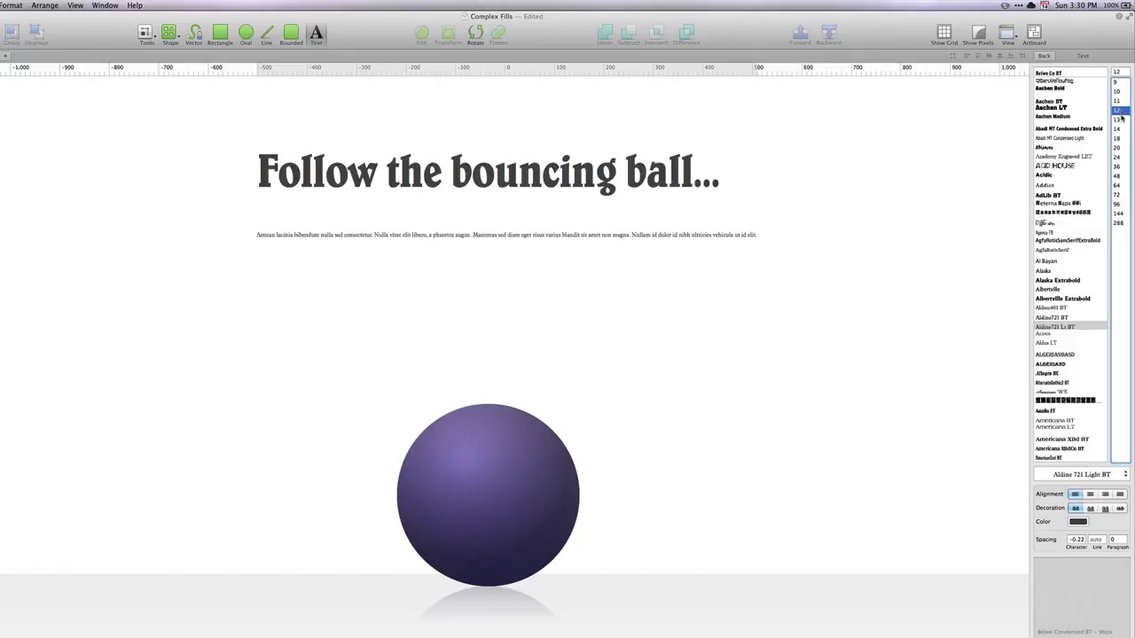
{"action": "left_click", "coordinate": [1120, 119]}
{"action": "left_click", "coordinate": [732, 169]}
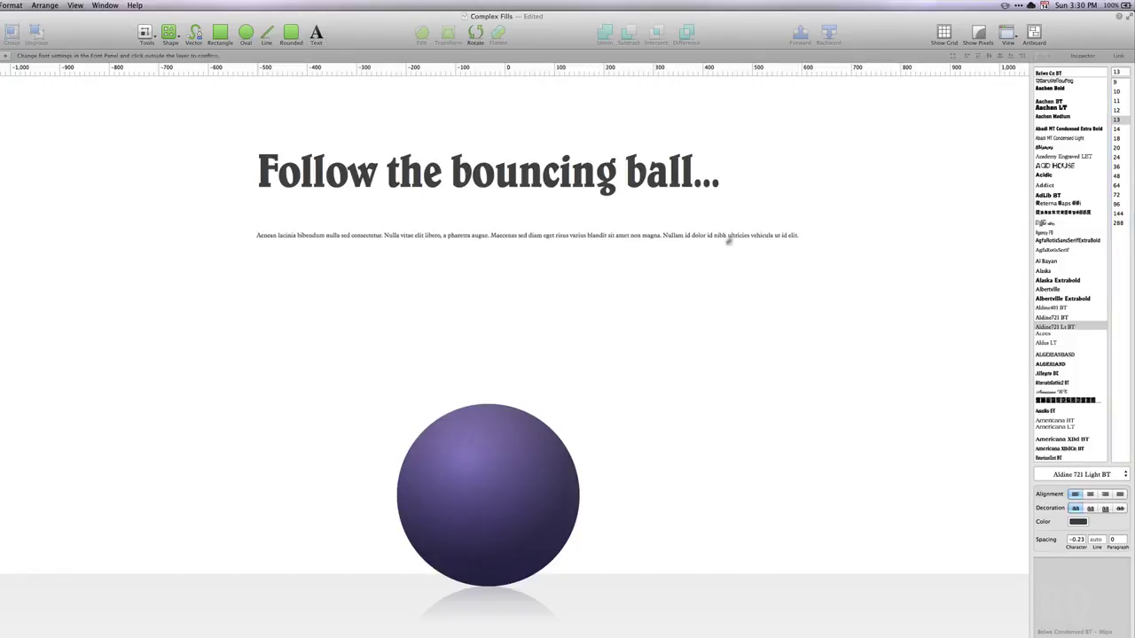
{"action": "left_click", "coordinate": [722, 236]}
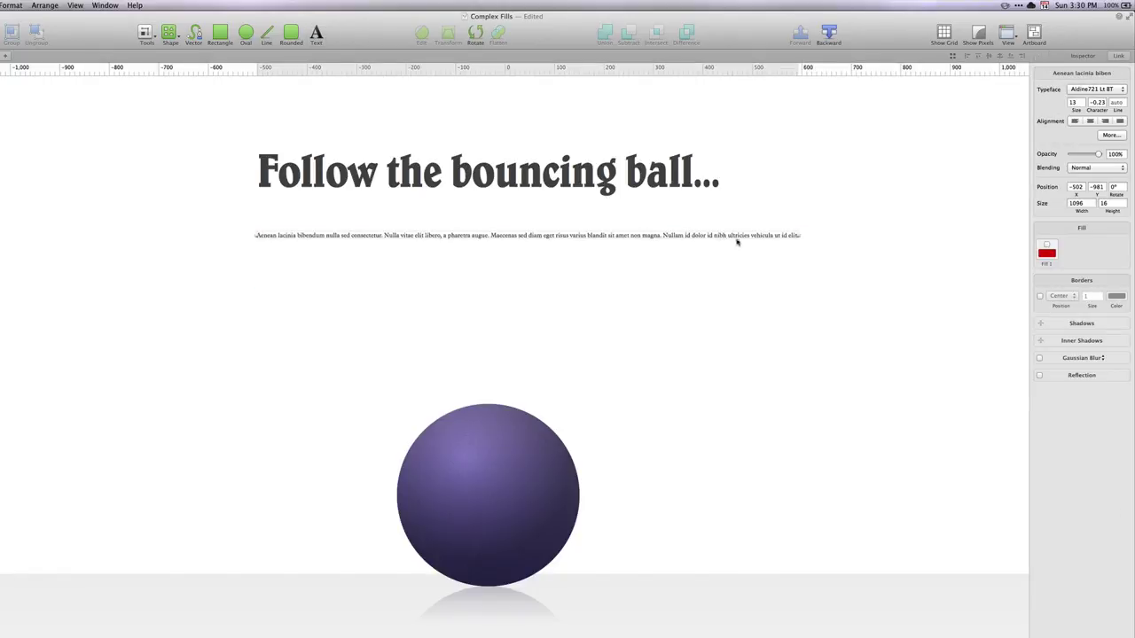
Narrow the placeholder text box to a width of about 917 and set its text size to 23.
{"action": "left_click_drag", "start_coordinate": [800, 237], "coordinate": [710, 235]}
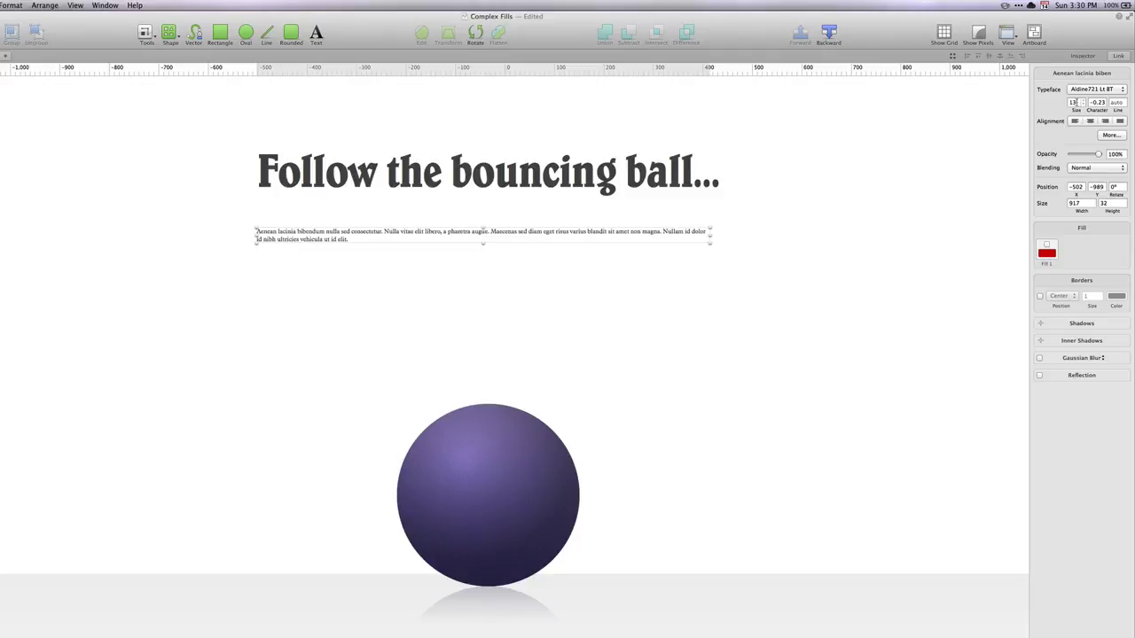
{"action": "type", "text": "23"}
{"action": "key", "text": "Return"}
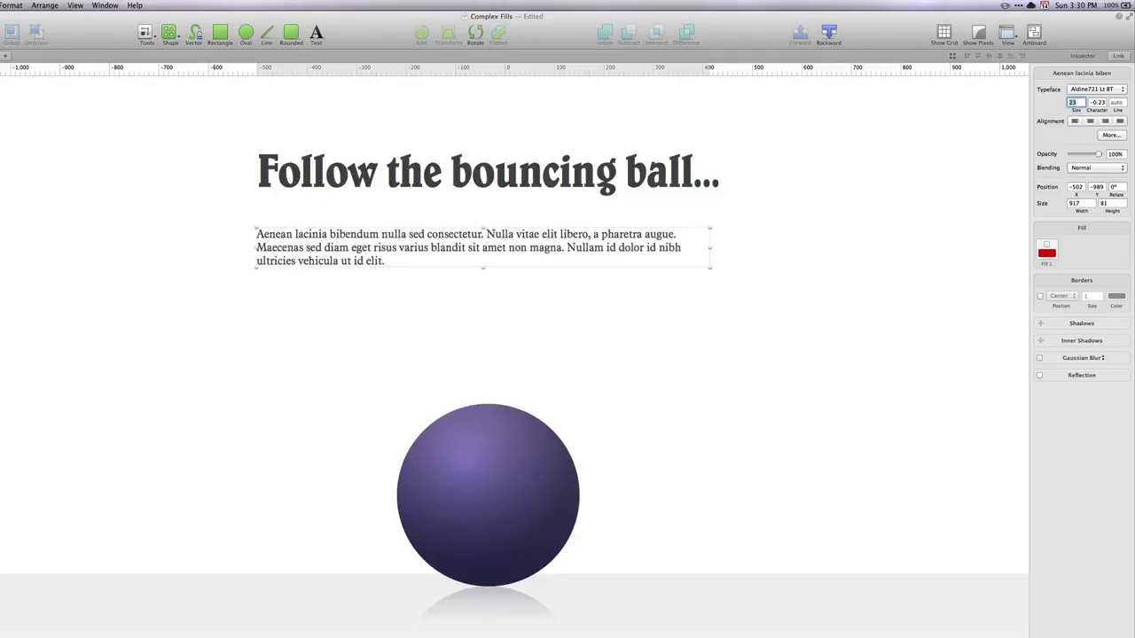
Replace the body text with three paragraphs of generated placeholder text beginning "Aenean eu leo quam. Pellentesque ornare sem lacinia".
{"action": "left_click", "coordinate": [498, 252]}
{"action": "left_click", "coordinate": [1018, 5]}
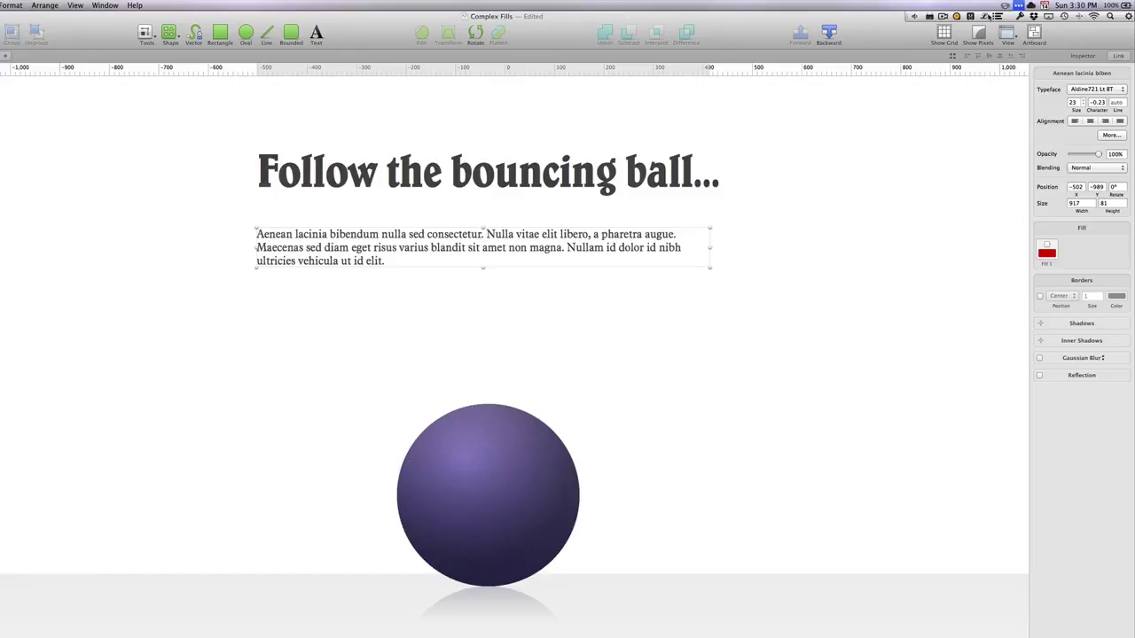
{"action": "left_click", "coordinate": [987, 16]}
{"action": "left_click", "coordinate": [1004, 103]}
{"action": "double_click", "coordinate": [570, 262]}
{"action": "type", "text": "Aenean eu leo quam. Pellentesque ornare sem lacinia quam venenatis vestibulum. Nullam quis risus eget urna mollis ornare vel eu leo. Duis mollis, est non commodo luctus, nisi erat porttitor ligula, eget lacinia odio sem nec elit. Maecenas faucibus mollis interdum.  Vestibulum id ligula porta felis euismod semper. Donec ullamcorper nulla non metus auctor fringilla. Maecenas sed diam eget risus varius blandit sit amet non magna. Aenean lacinia bibendum nulla sed consectetur. Cras mattis consectetur purus sit amet fermentum. Donec id elit non mi porta gravida at eget metus.  Morbi leo risus, porta ac consectetur ac, vestibulum at eros. Sed posuere consectetur est at lobortis. Praesent commodo cursus magna, vel scelerisque nisl consectetur et. Praesent commodo cursus magna, vel scelerisque nisl consectetur et. Integer posuere erat a ante venenatis dapibus posuere velit aliquet."}
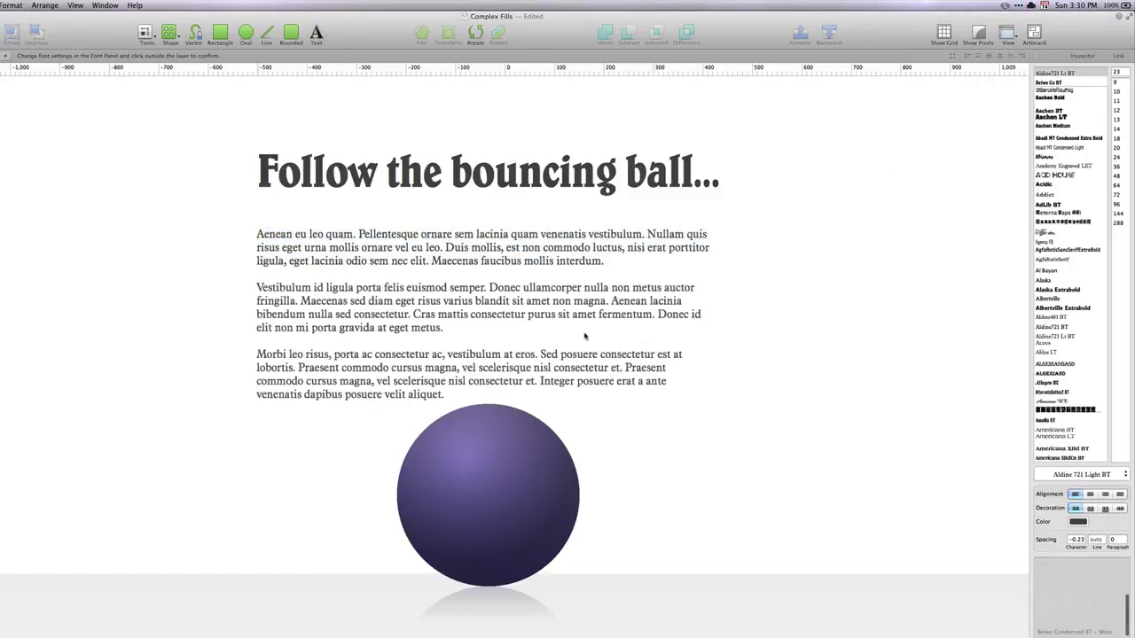
Move the headline and body text up with a small gap between them, and widen the body text box to 937.
{"action": "key", "text": "Escape"}
{"action": "left_click_drag", "start_coordinate": [582, 286], "coordinate": [598, 200]}
{"action": "left_click", "coordinate": [721, 383]}
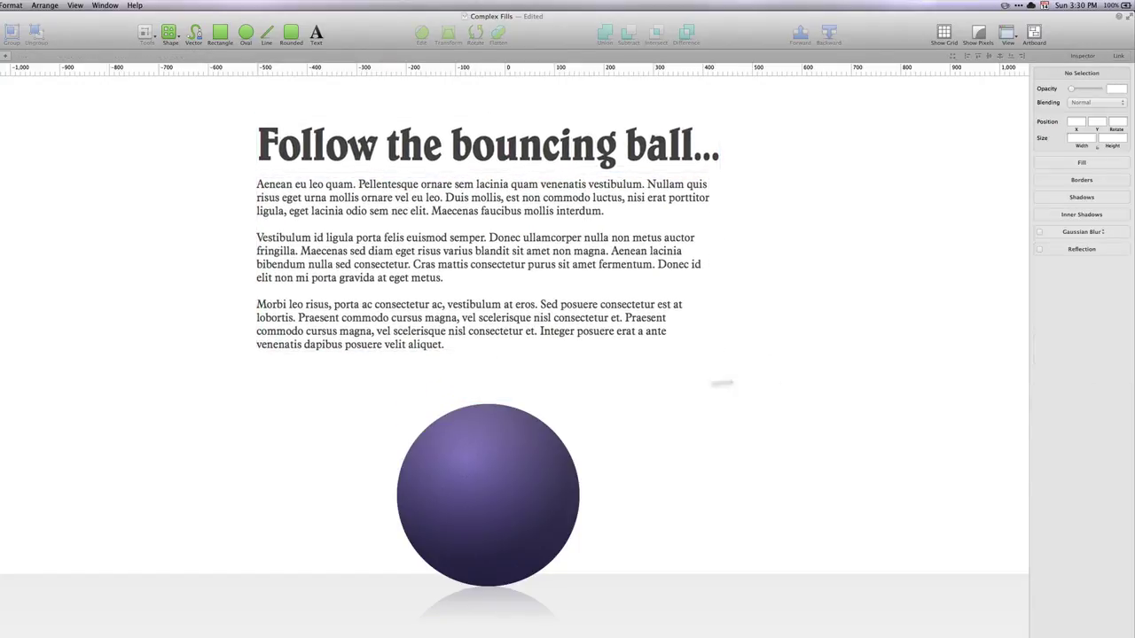
{"action": "left_click_drag", "start_coordinate": [492, 324], "coordinate": [482, 360]}
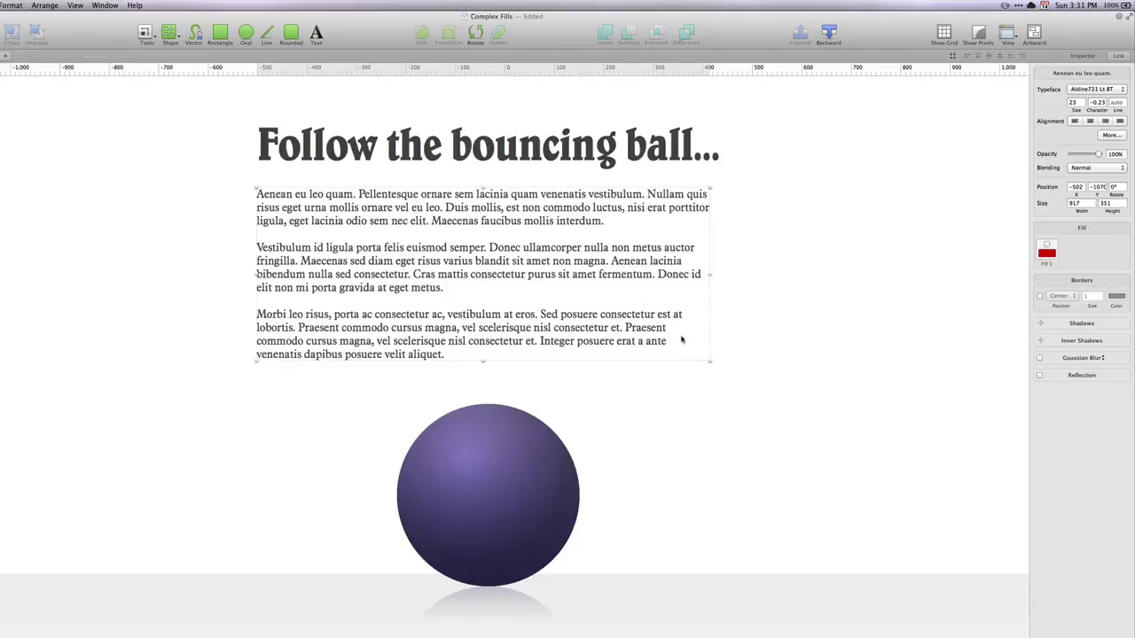
{"action": "mouse_move", "coordinate": [707, 359]}
{"action": "left_mouse_down"}
{"action": "mouse_move", "coordinate": [368, 352]}
{"action": "mouse_move", "coordinate": [912, 350]}
{"action": "mouse_move", "coordinate": [709, 344]}
{"action": "mouse_move", "coordinate": [719, 360]}
{"action": "left_mouse_up"}
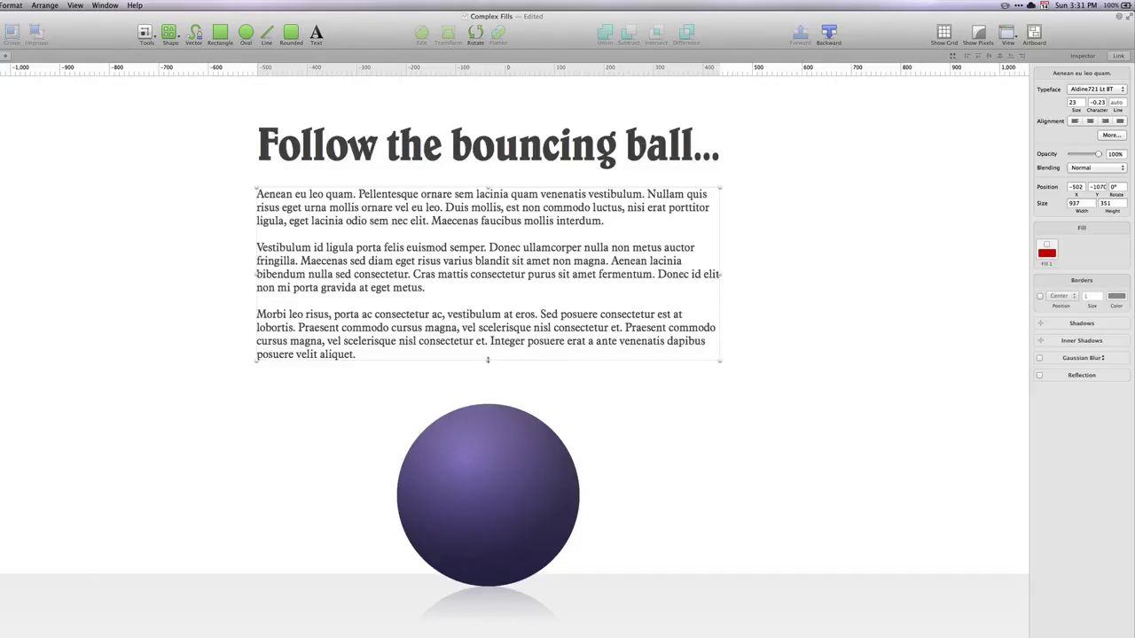
{"action": "mouse_move", "coordinate": [718, 361]}
{"action": "left_mouse_down"}
{"action": "mouse_move", "coordinate": [431, 359]}
{"action": "mouse_move", "coordinate": [721, 361]}
{"action": "left_mouse_up"}
Try line spacings such as 48 and 44 on the body text, and settle on 41.
{"action": "left_click", "coordinate": [1110, 135]}
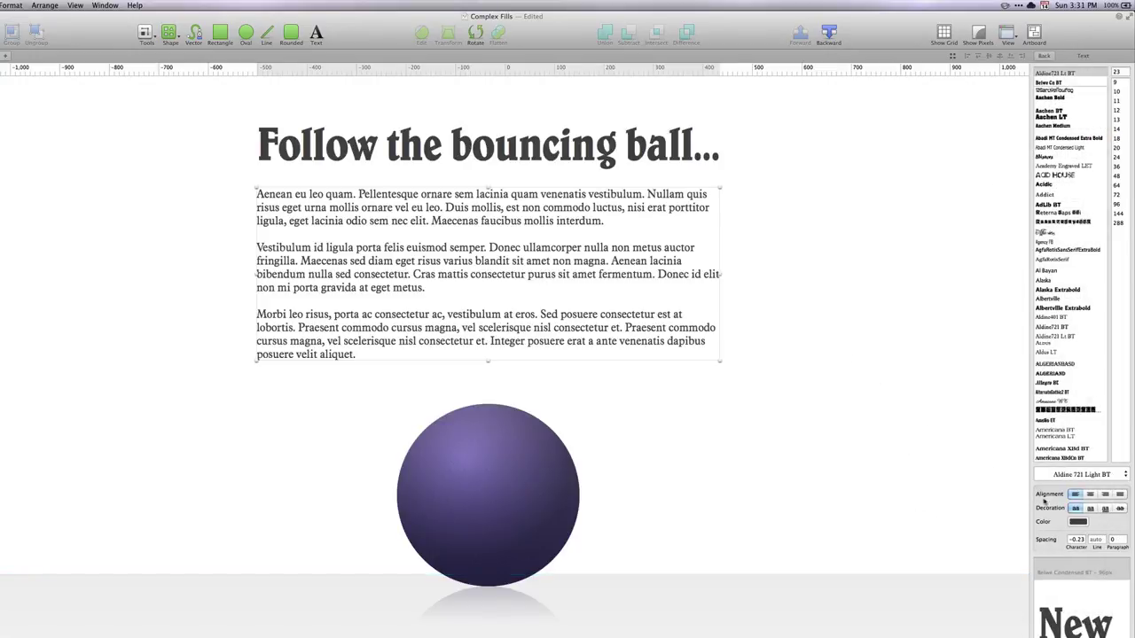
{"action": "left_click", "coordinate": [1096, 539]}
{"action": "type", "text": "43"}
{"action": "key", "text": "Return"}
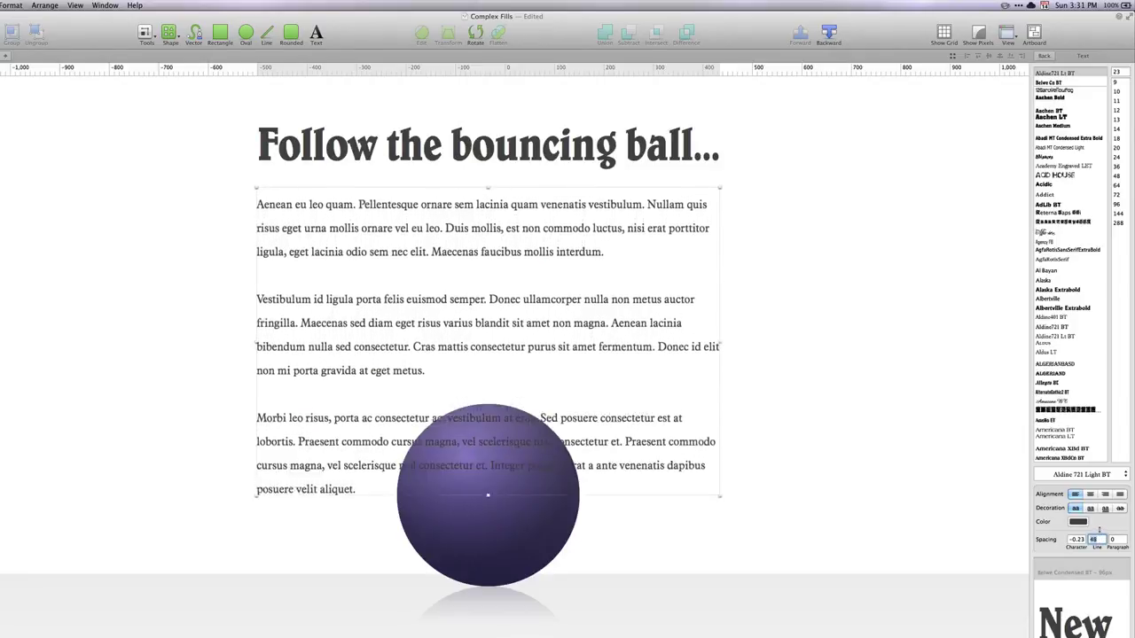
{"action": "key", "text": "Up"}
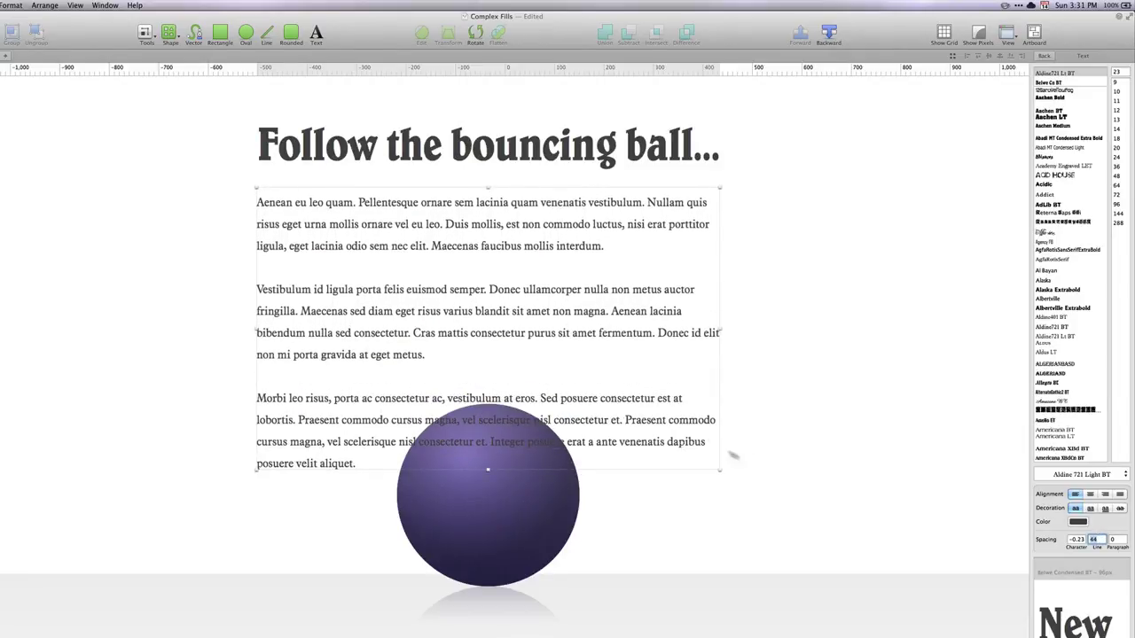
{"action": "key", "text": "Return"}
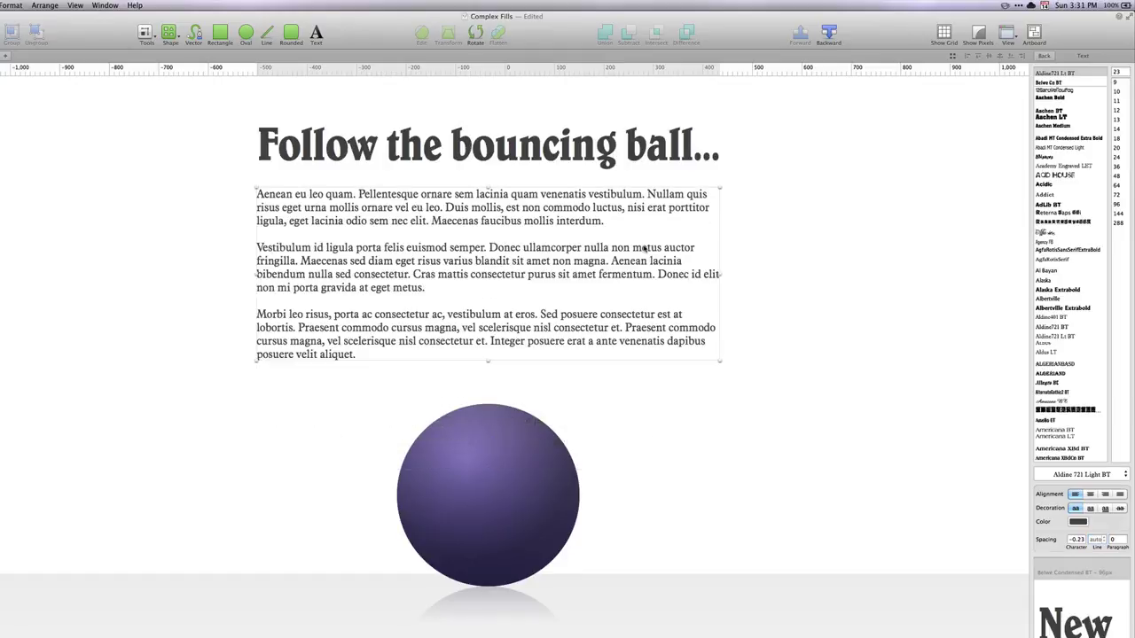
{"action": "type", "text": "41"}
{"action": "key", "text": "Return"}
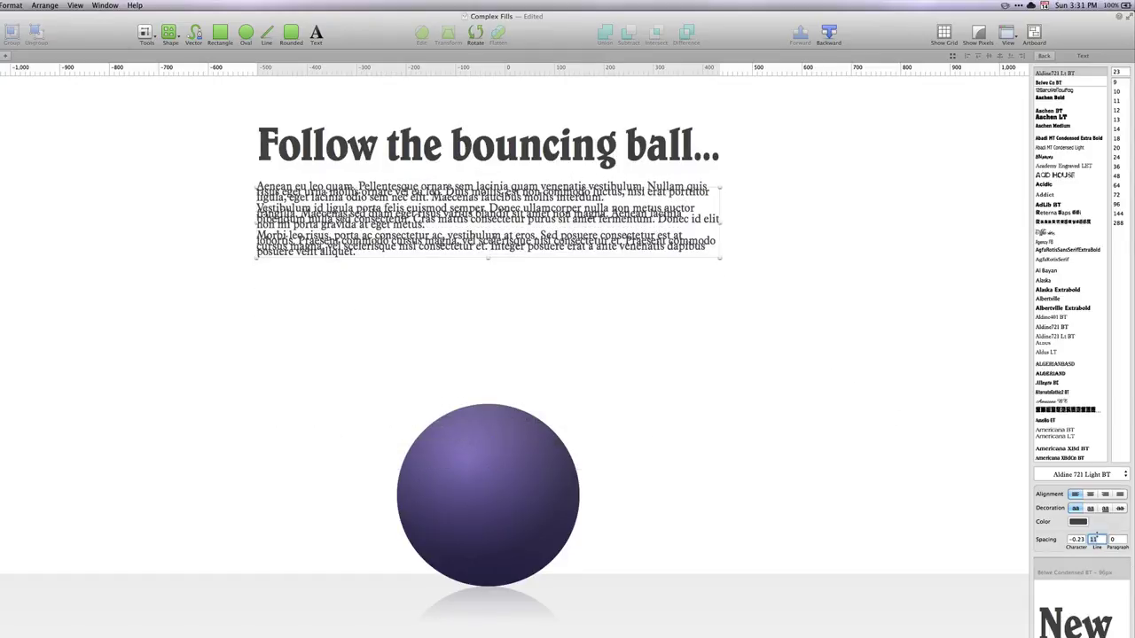
{"action": "left_click", "coordinate": [905, 429]}
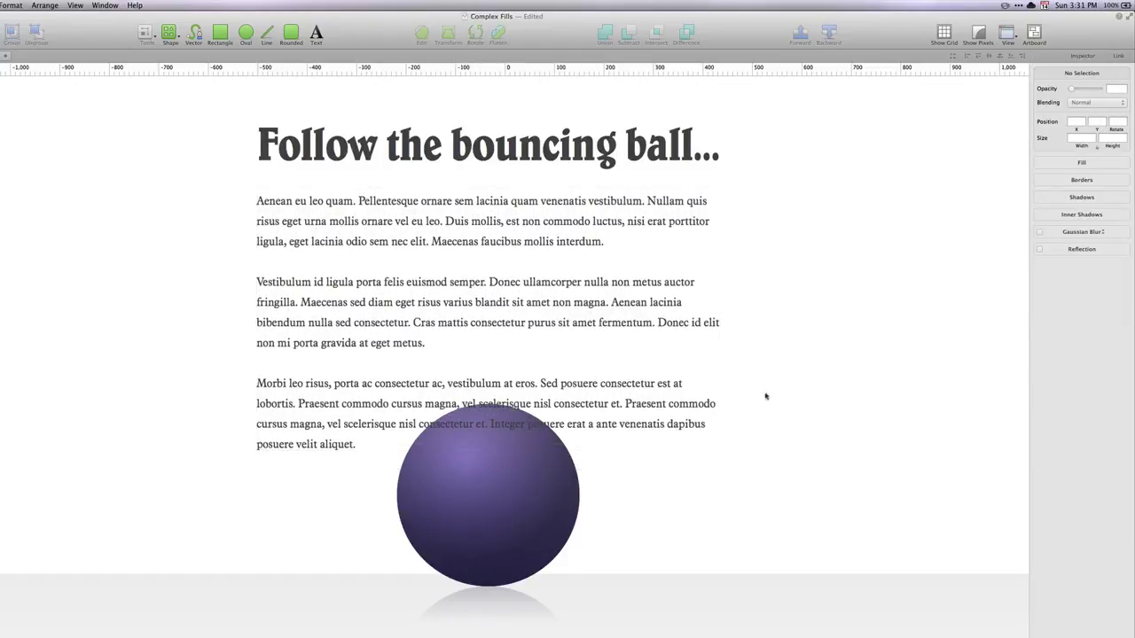
Move the headline and body text up together, clear of the ball, with the body text at Y -1244.
{"action": "scroll", "coordinate": [764, 531], "scroll_direction": "up", "scroll_amount": 5}
{"action": "left_click_drag", "start_coordinate": [648, 263], "coordinate": [502, 331]}
{"action": "left_click", "coordinate": [781, 573]}
{"action": "left_click_drag", "start_coordinate": [780, 572], "coordinate": [777, 486]}
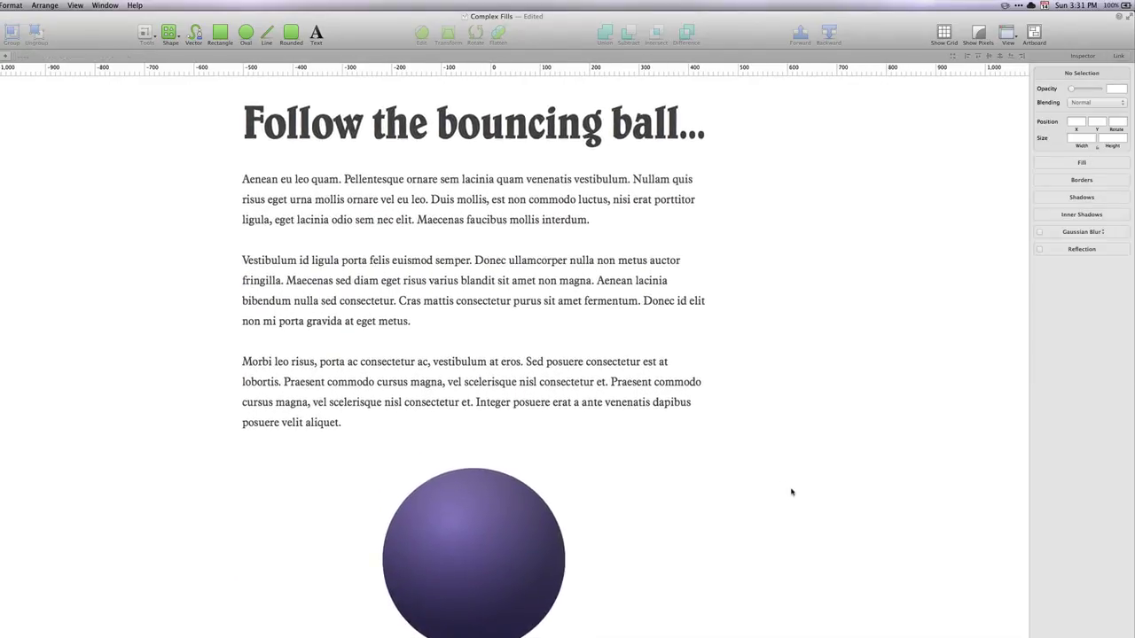
Style "Donec ullamcorper" in the second paragraph as a link, with the preset blue colour and an underline.
{"action": "left_click", "coordinate": [590, 381]}
{"action": "double_click", "coordinate": [511, 280]}
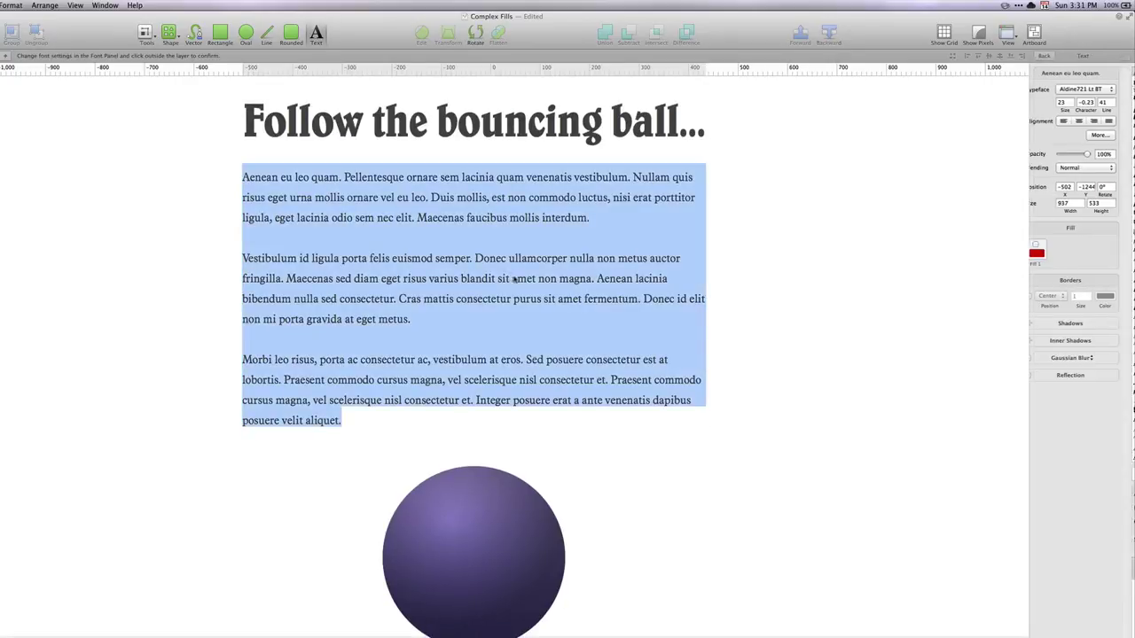
{"action": "left_click", "coordinate": [544, 278]}
{"action": "left_click_drag", "start_coordinate": [475, 257], "coordinate": [568, 258]}
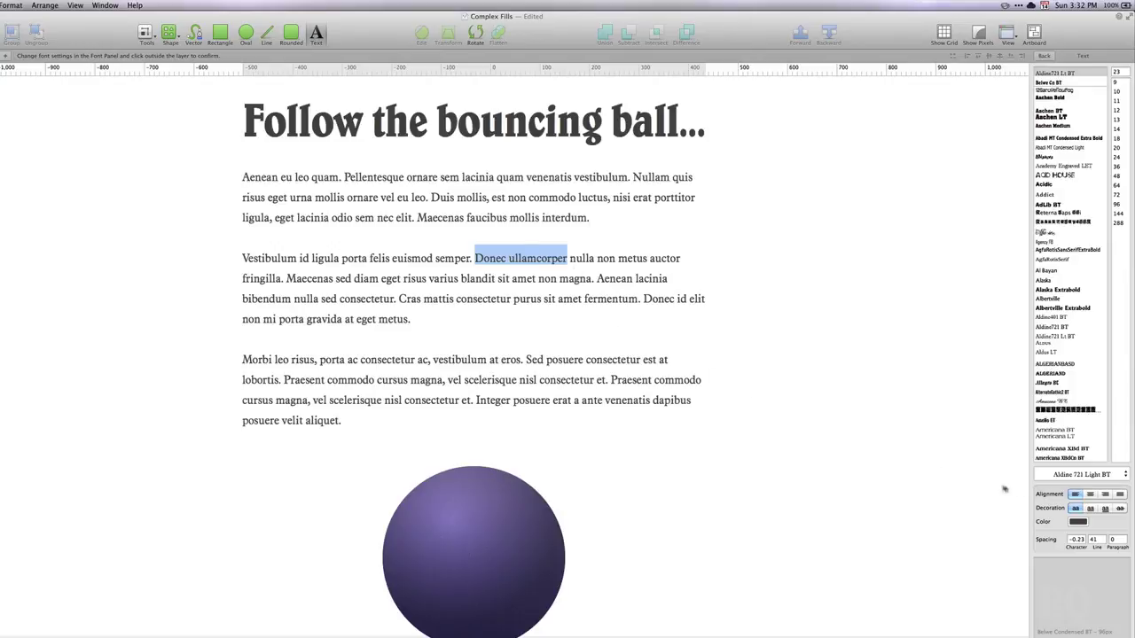
{"action": "left_click", "coordinate": [1078, 521]}
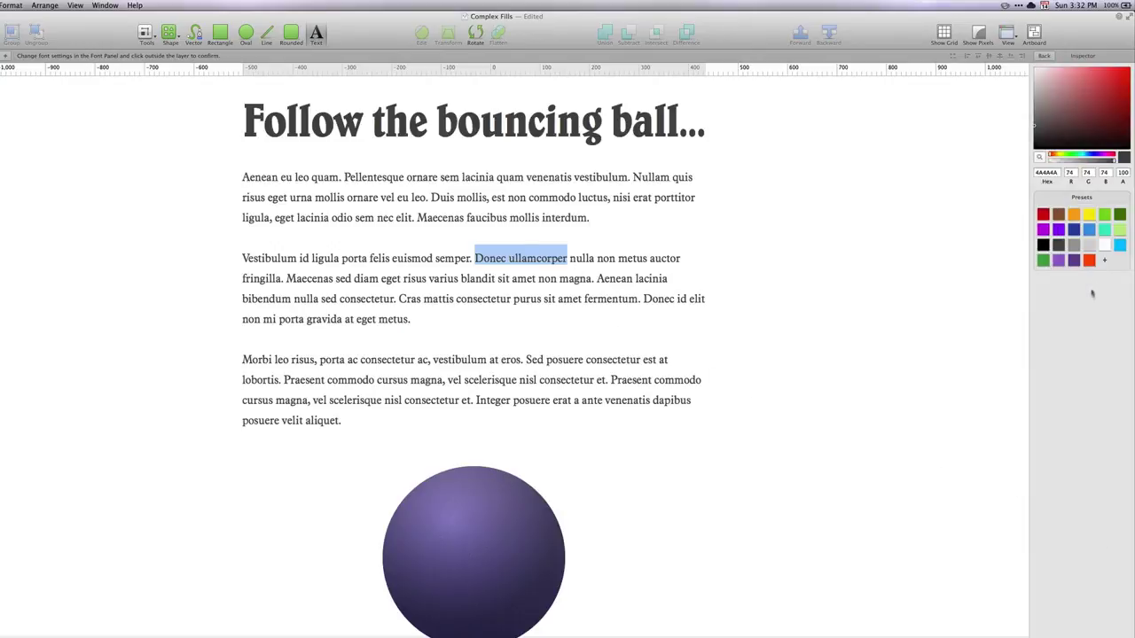
{"action": "left_click", "coordinate": [1088, 229]}
{"action": "left_click", "coordinate": [1044, 56]}
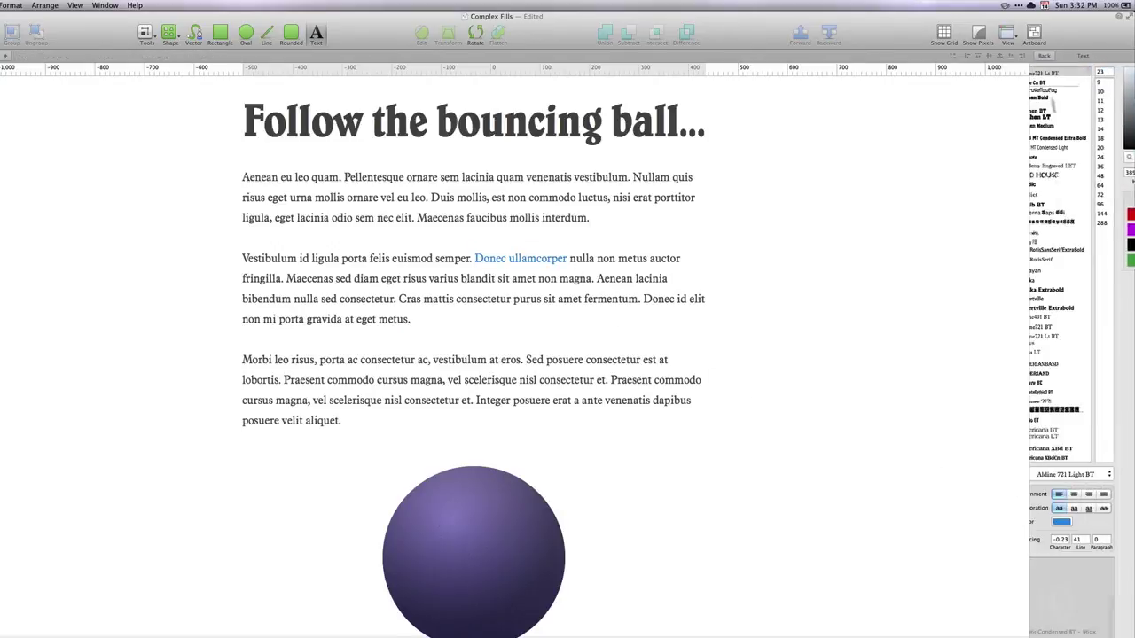
{"action": "left_click", "coordinate": [1090, 508]}
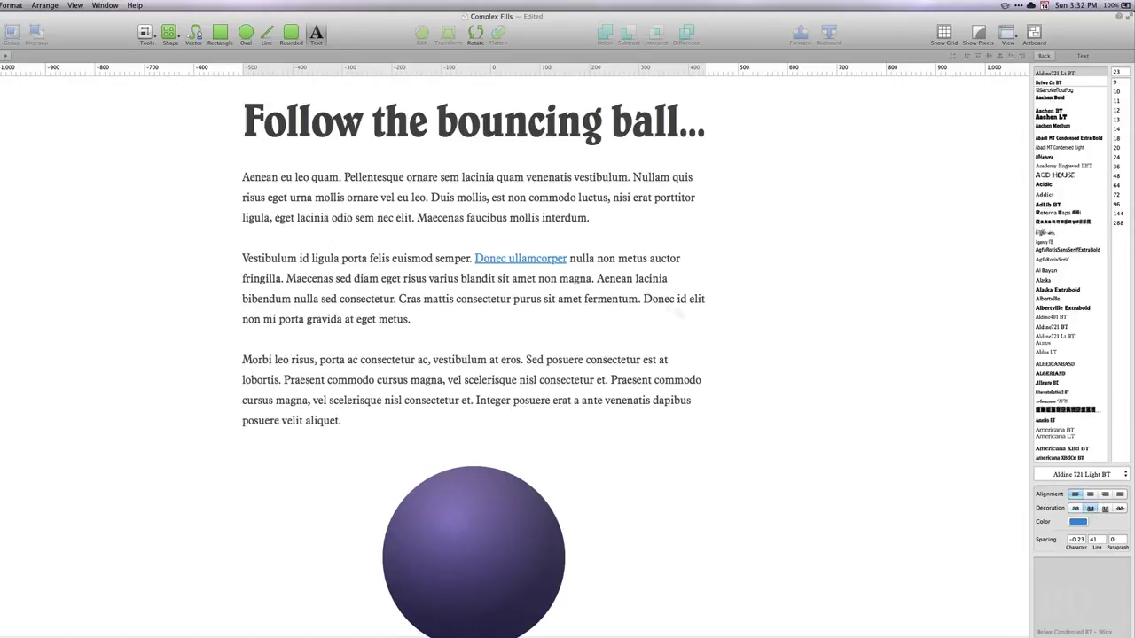
Set the paragraph spacing of the whole body text to -11.6.
{"action": "left_click", "coordinate": [594, 258]}
{"action": "key", "text": "super+a"}
{"action": "left_click_drag", "start_coordinate": [1117, 540], "coordinate": [1092, 597]}
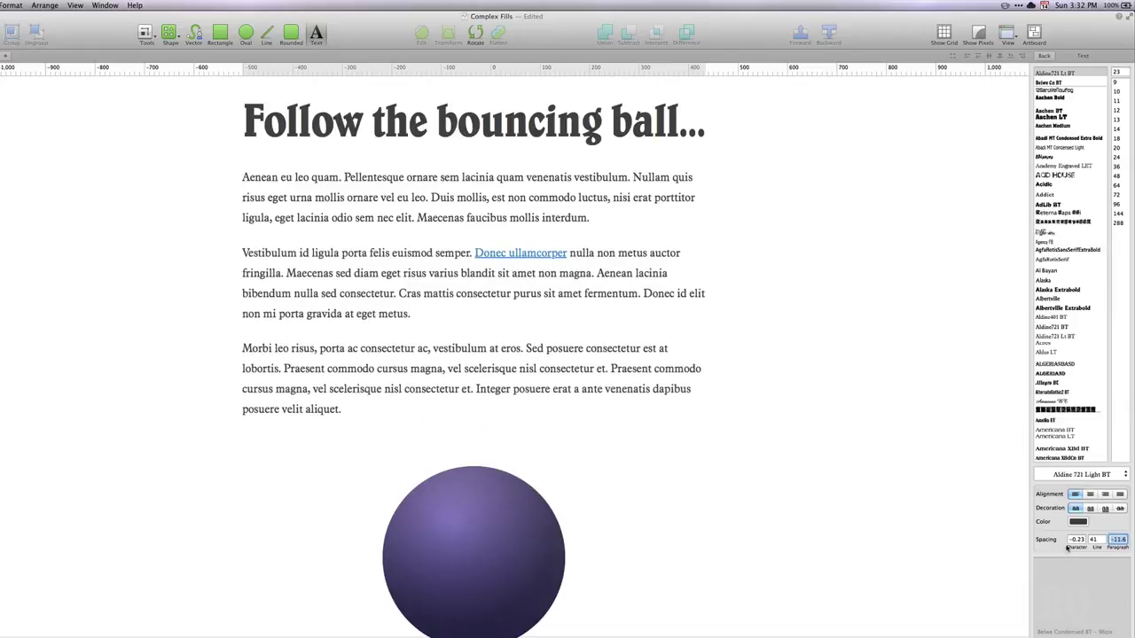
Try character spacings of -0.83 and -1.13 on the whole body text, clear the value, and finish editing.
{"action": "left_click", "coordinate": [1070, 542]}
{"action": "mouse_move", "coordinate": [1073, 541]}
{"action": "left_mouse_down"}
{"action": "mouse_move", "coordinate": [1072, 570]}
{"action": "mouse_move", "coordinate": [1081, 464]}
{"action": "mouse_move", "coordinate": [1077, 534]}
{"action": "left_mouse_up"}
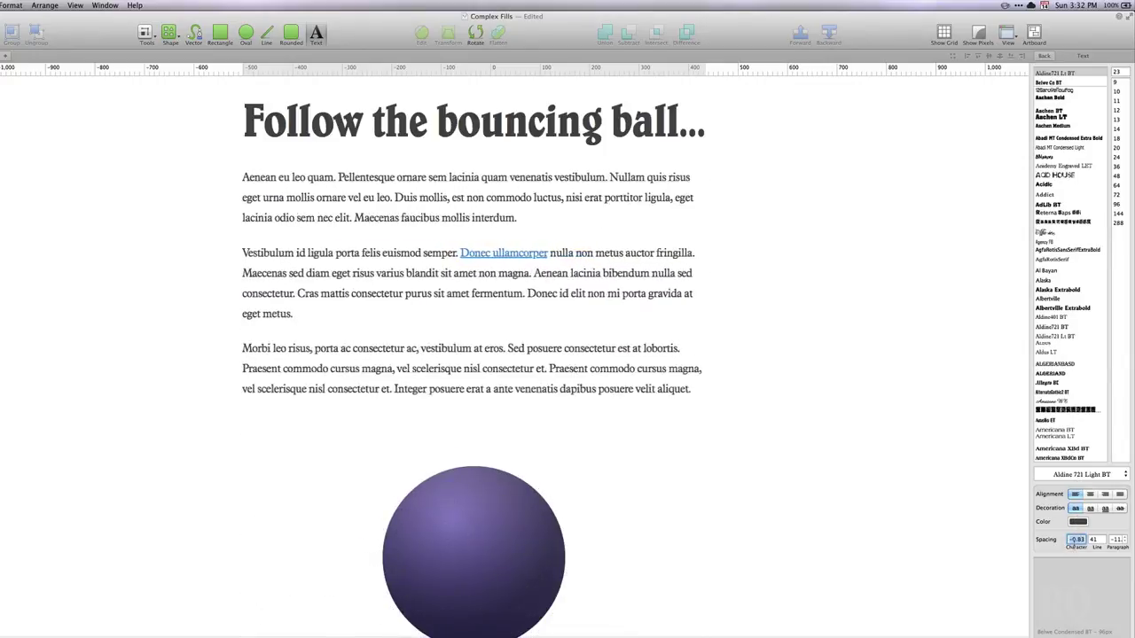
{"action": "left_click_drag", "start_coordinate": [1076, 537], "coordinate": [1076, 538]}
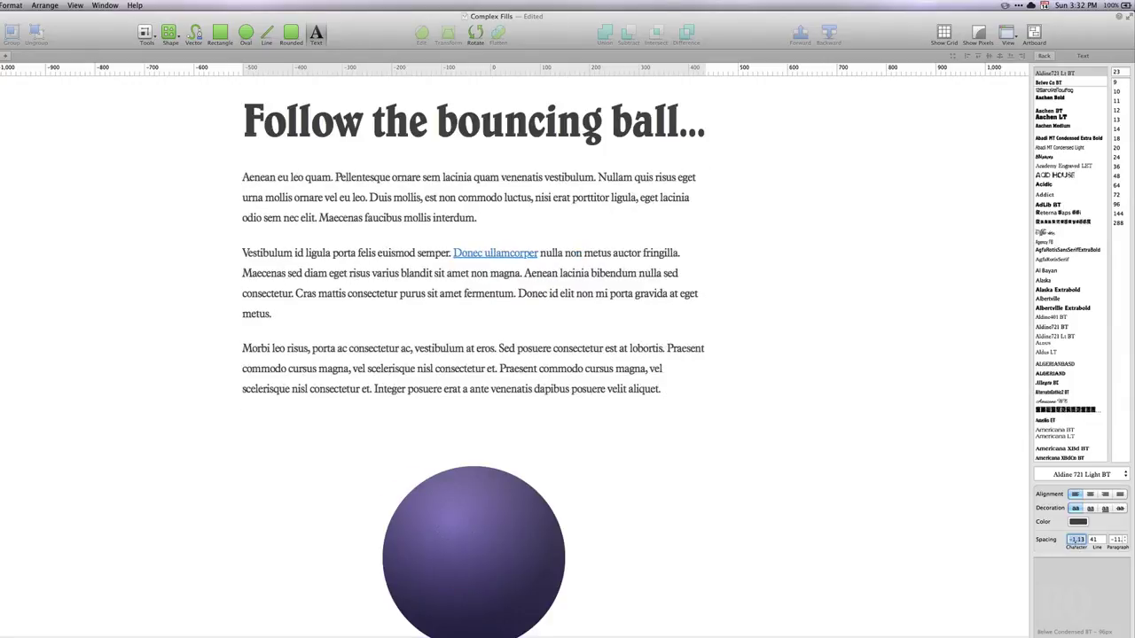
{"action": "key", "text": "BackSpace"}
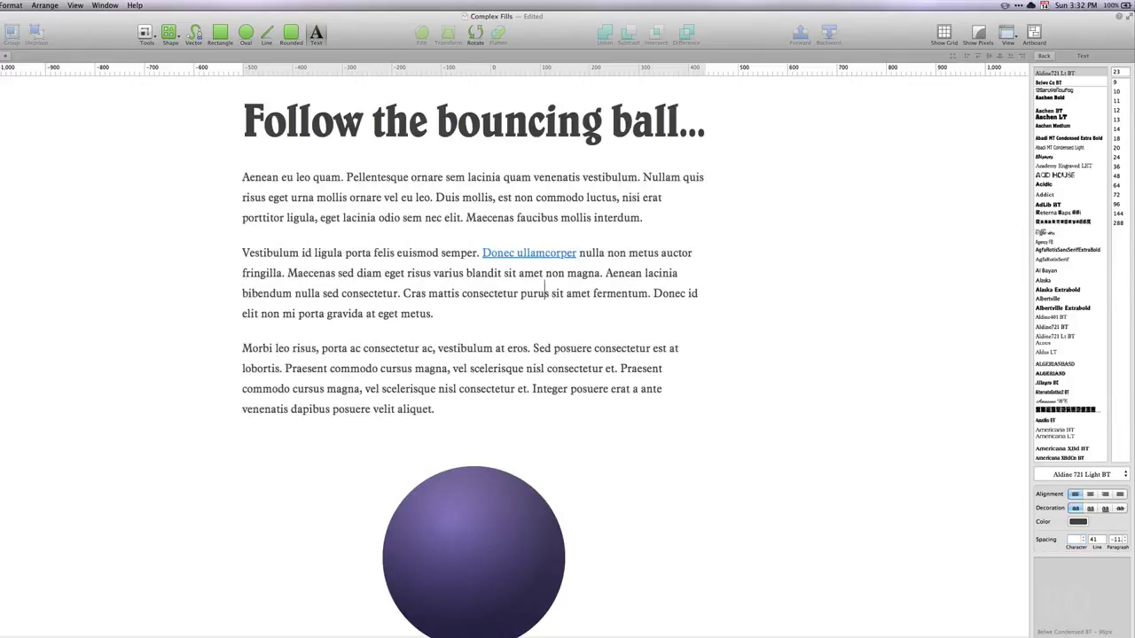
{"action": "left_click", "coordinate": [751, 335]}
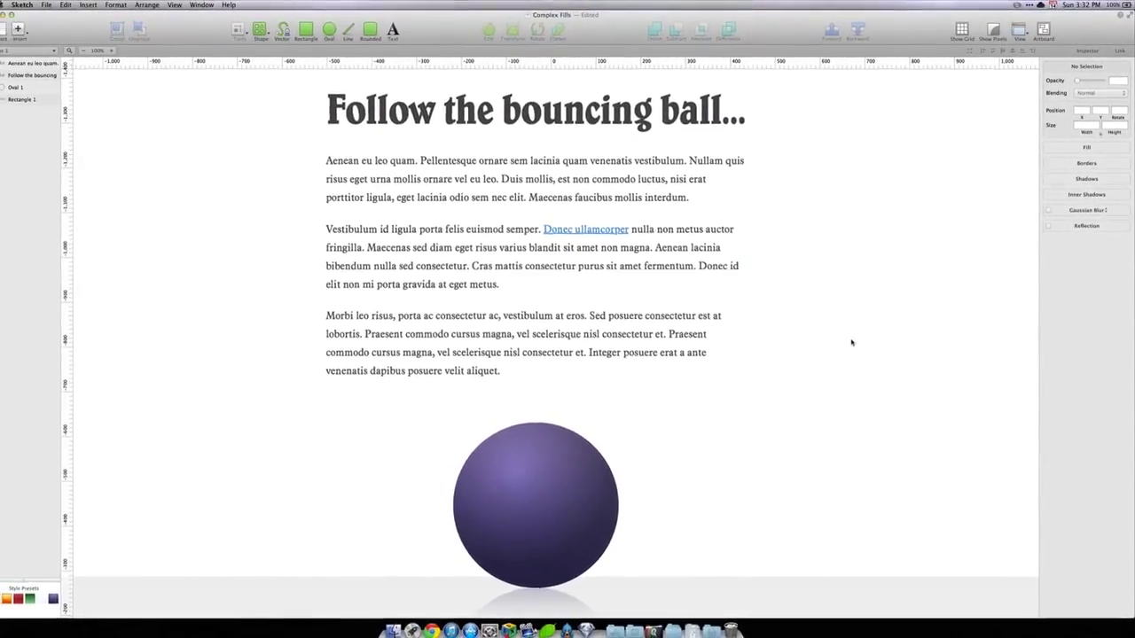
Duplicate the body text and place the two blocks side by side, with the copy at X 43, Y -1244.
{"action": "left_click", "coordinate": [588, 263]}
{"action": "key", "text": "super+d"}
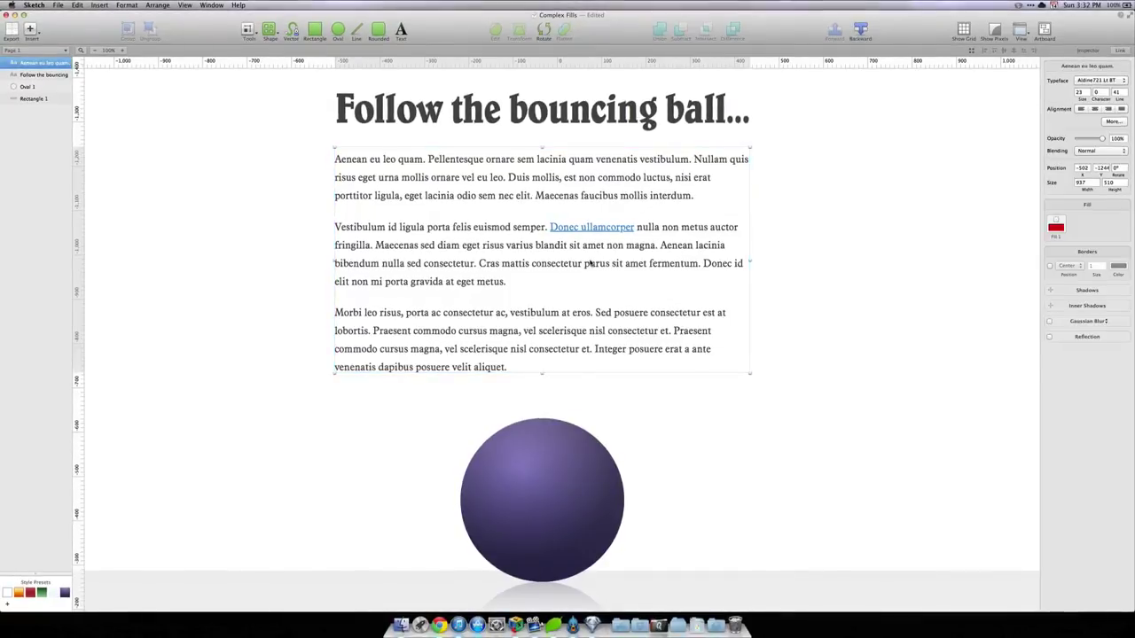
{"action": "key", "text": "BackSpace"}
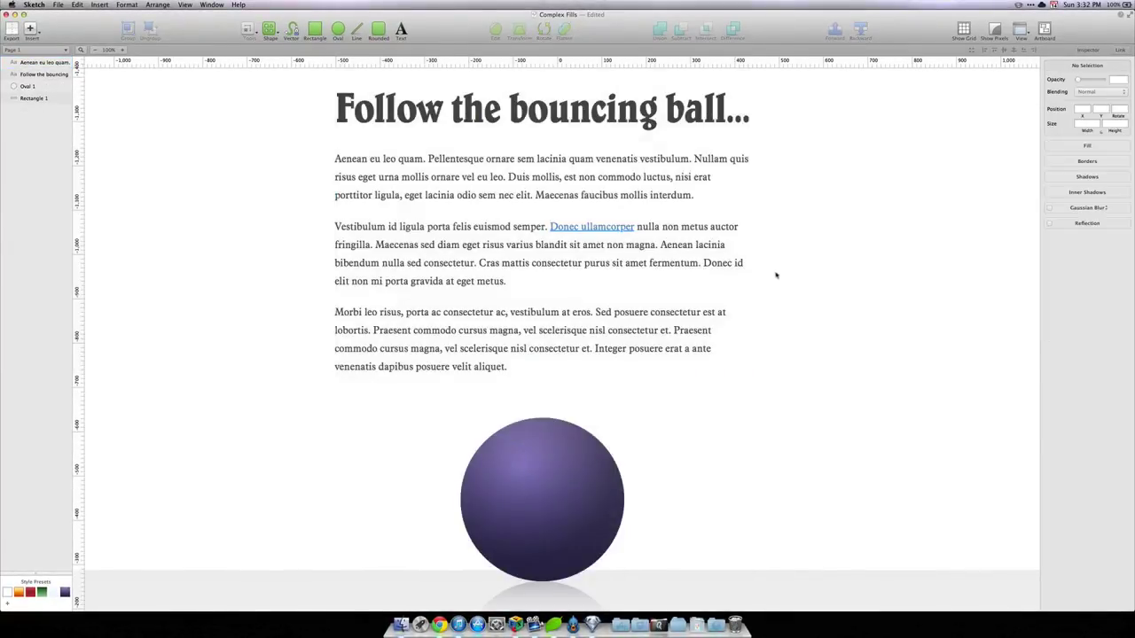
{"action": "left_click_drag", "start_coordinate": [728, 278], "coordinate": [532, 277]}
{"action": "left_click_drag", "start_coordinate": [752, 252], "coordinate": [865, 348]}
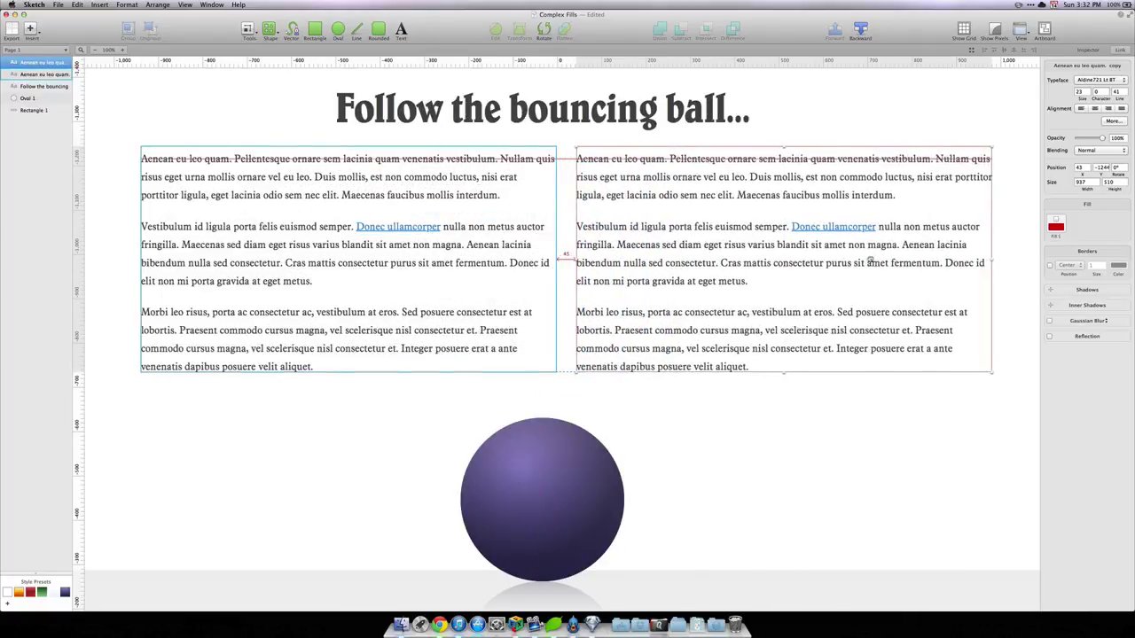
Turn on the red fill for the copied text, and recolour its middle passage through "vestibulum at eros" with the preset grey.
{"action": "left_click", "coordinate": [1055, 221]}
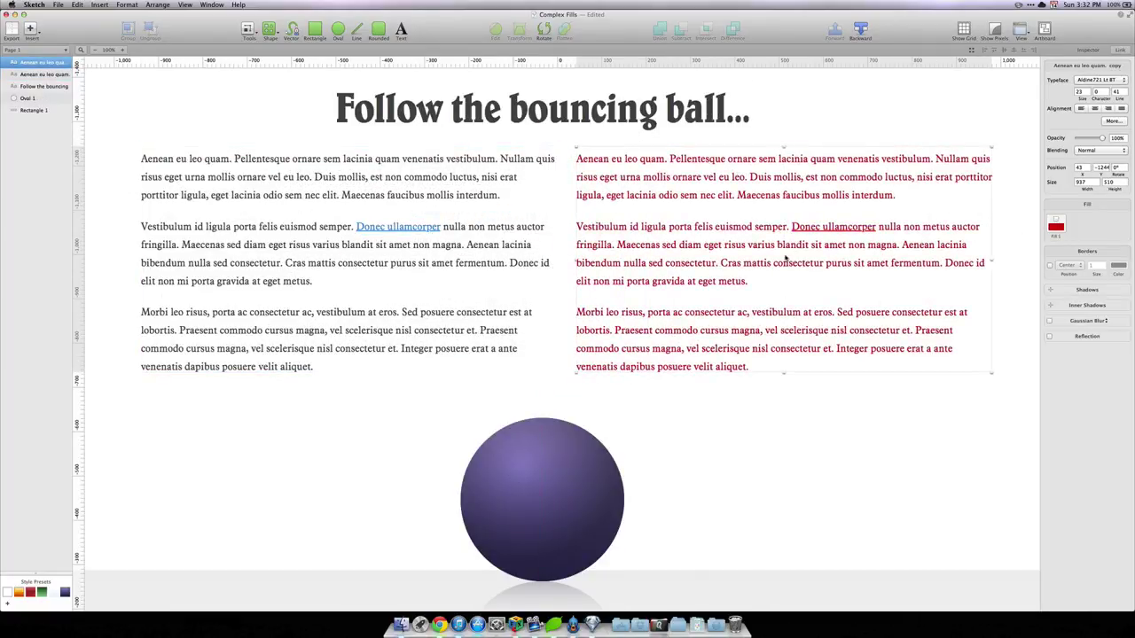
{"action": "double_click", "coordinate": [826, 228]}
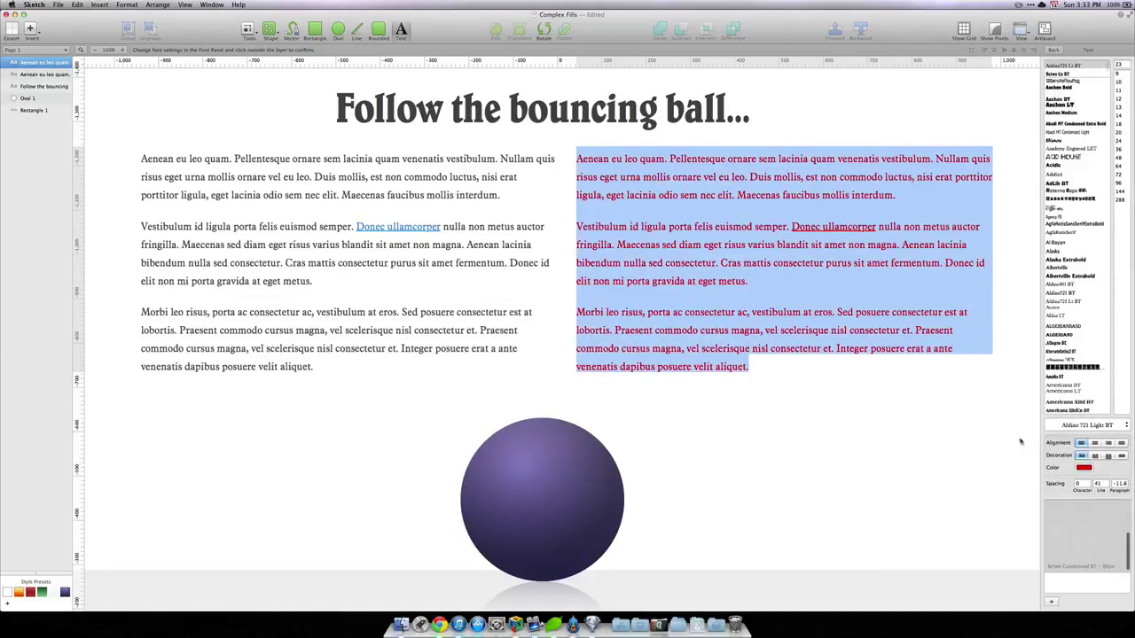
{"action": "left_click", "coordinate": [803, 312]}
{"action": "left_click_drag", "start_coordinate": [834, 312], "coordinate": [764, 246]}
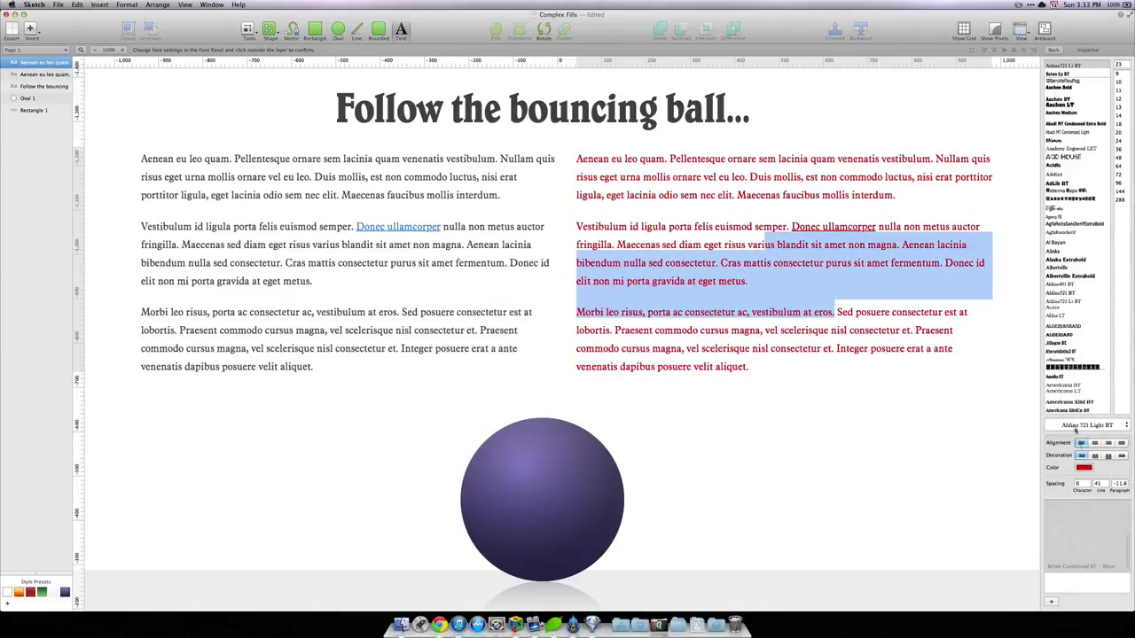
{"action": "left_click", "coordinate": [1083, 468]}
{"action": "left_click", "coordinate": [1080, 219]}
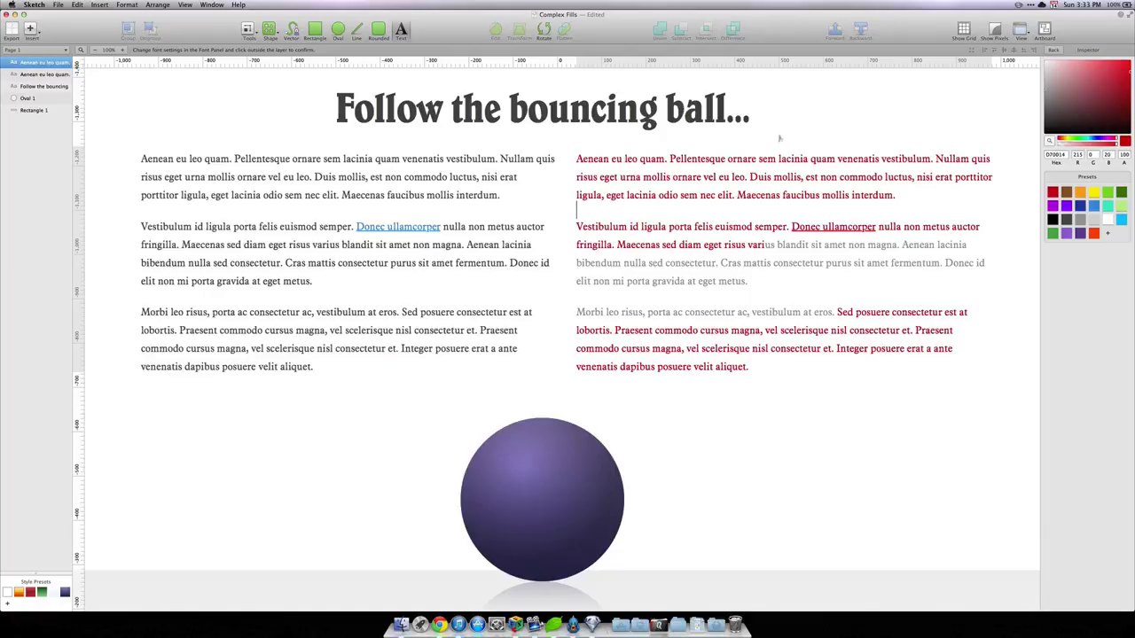
Delete the red text copy and move the original body text back under the headline at X -502, Y -1244.
{"action": "key", "text": "Escape"}
{"action": "key", "text": "Delete"}
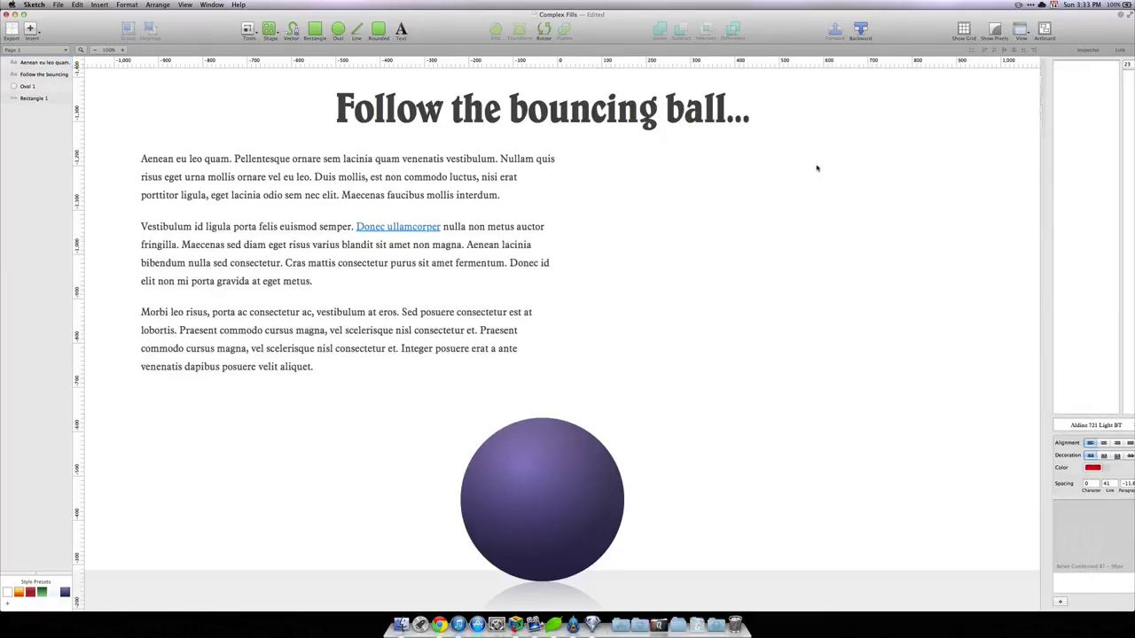
{"action": "left_click", "coordinate": [381, 169]}
{"action": "left_click_drag", "start_coordinate": [381, 169], "coordinate": [574, 176]}
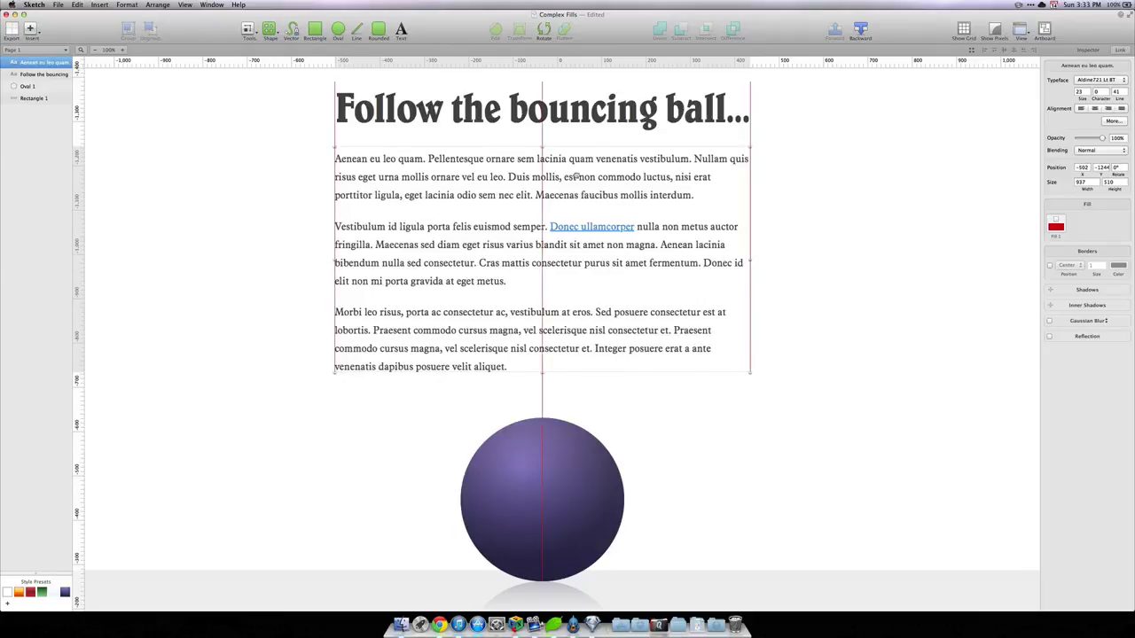
{"action": "left_click", "coordinate": [762, 195]}
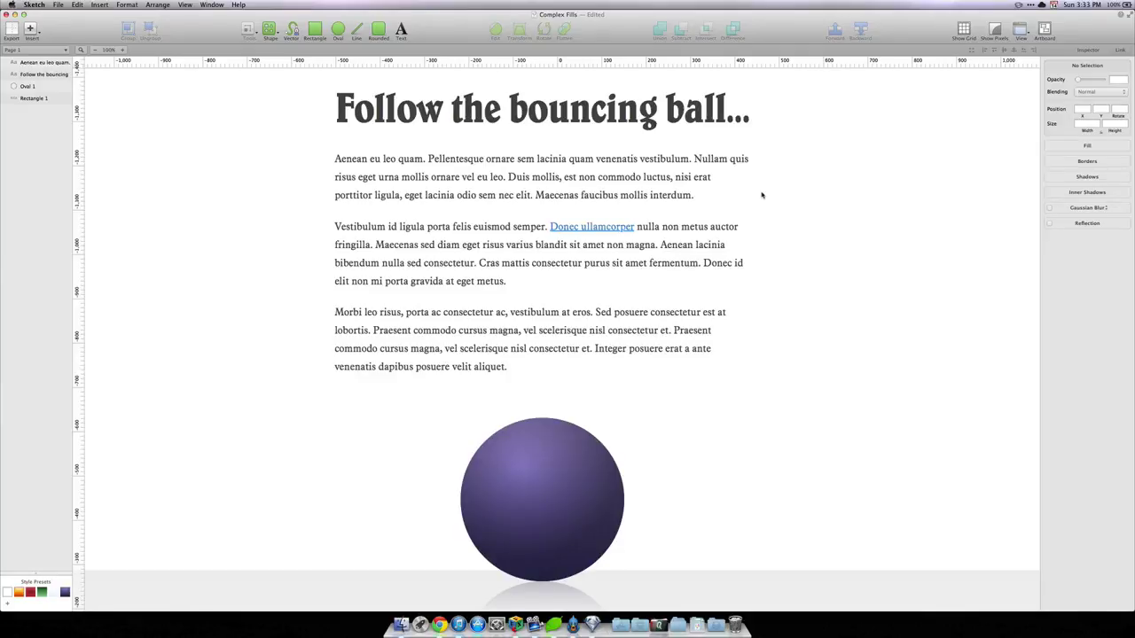
Change the typeface of both the headline and the body text to Helvetica.
{"action": "left_click_drag", "start_coordinate": [762, 195], "coordinate": [324, 75]}
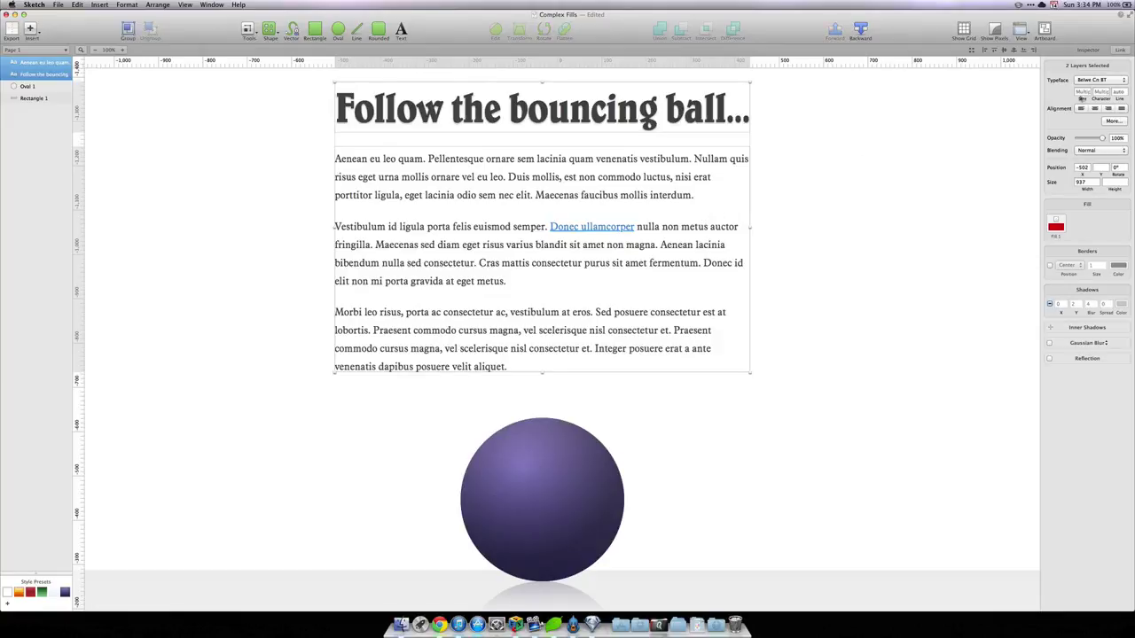
{"action": "left_click", "coordinate": [1105, 80]}
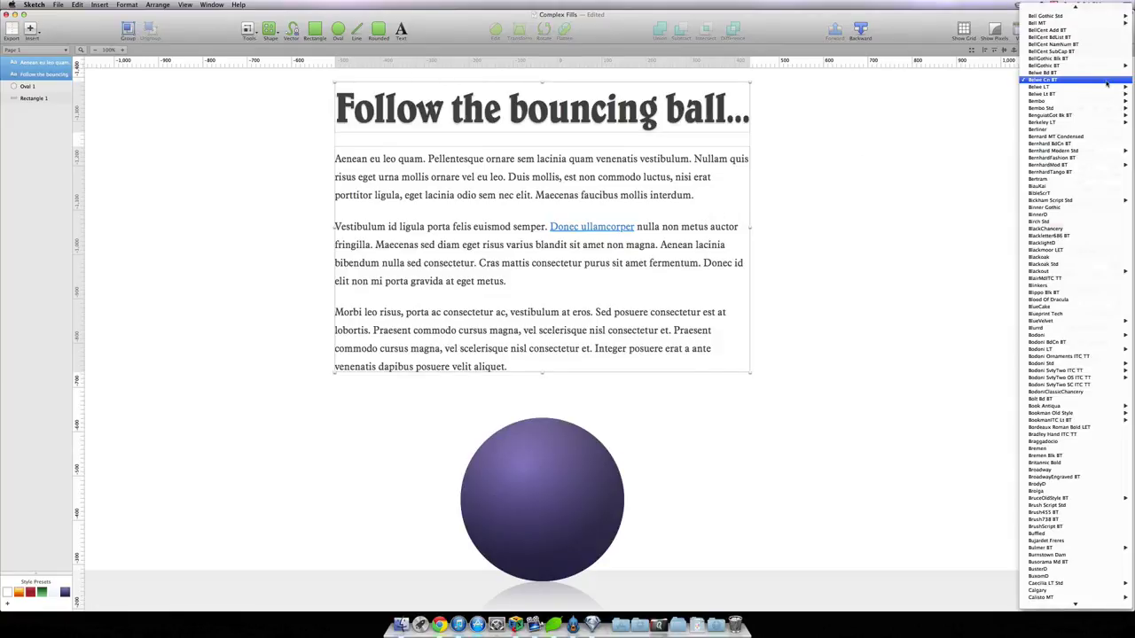
{"action": "type", "text": "hel"}
{"action": "key", "text": "Return"}
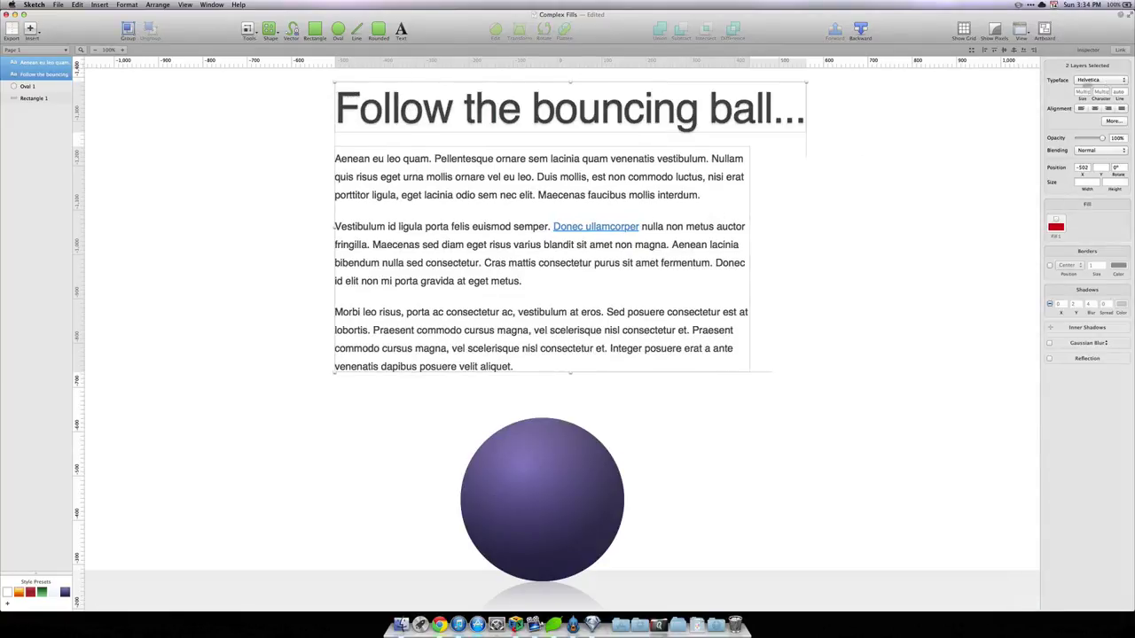
{"action": "left_click", "coordinate": [907, 116]}
Reduce the headline's font size to 84 and move it down slightly, closer to the body text.
{"action": "left_click", "coordinate": [773, 111]}
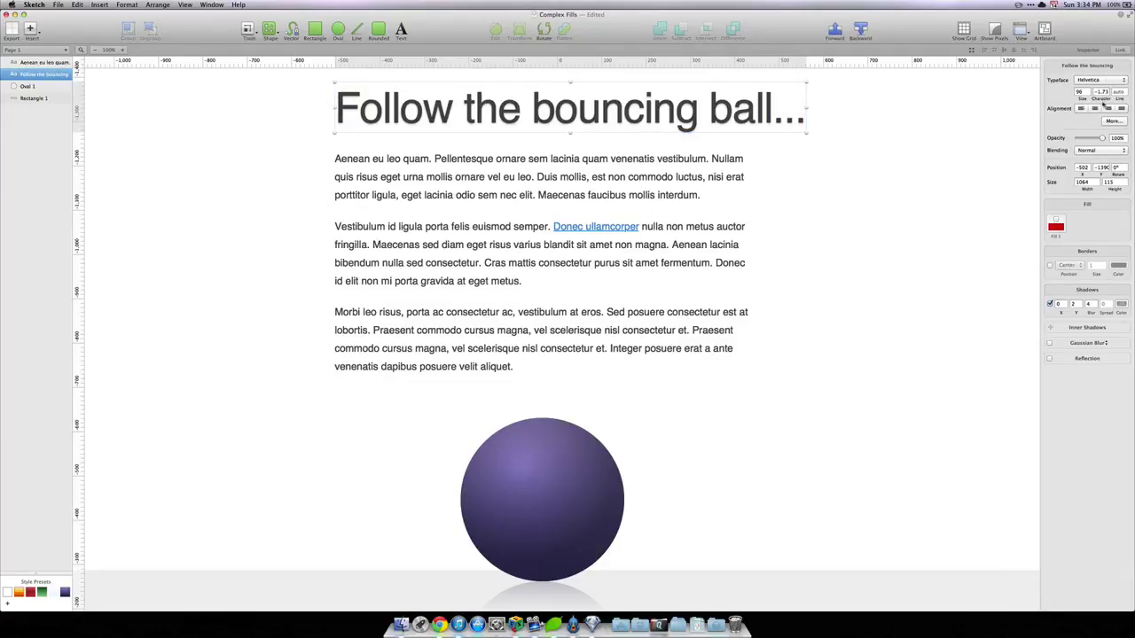
{"action": "left_click", "coordinate": [1083, 92]}
{"action": "key", "text": "Down"}
{"action": "key", "text": "Down"}
{"action": "key", "text": "Down"}
{"action": "key", "text": "Down"}
{"action": "key", "text": "Down"}
{"action": "key", "text": "Down"}
{"action": "key", "text": "Down"}
{"action": "key", "text": "Down"}
{"action": "key", "text": "Down"}
{"action": "key", "text": "Down"}
{"action": "key", "text": "Down"}
{"action": "key", "text": "Down"}
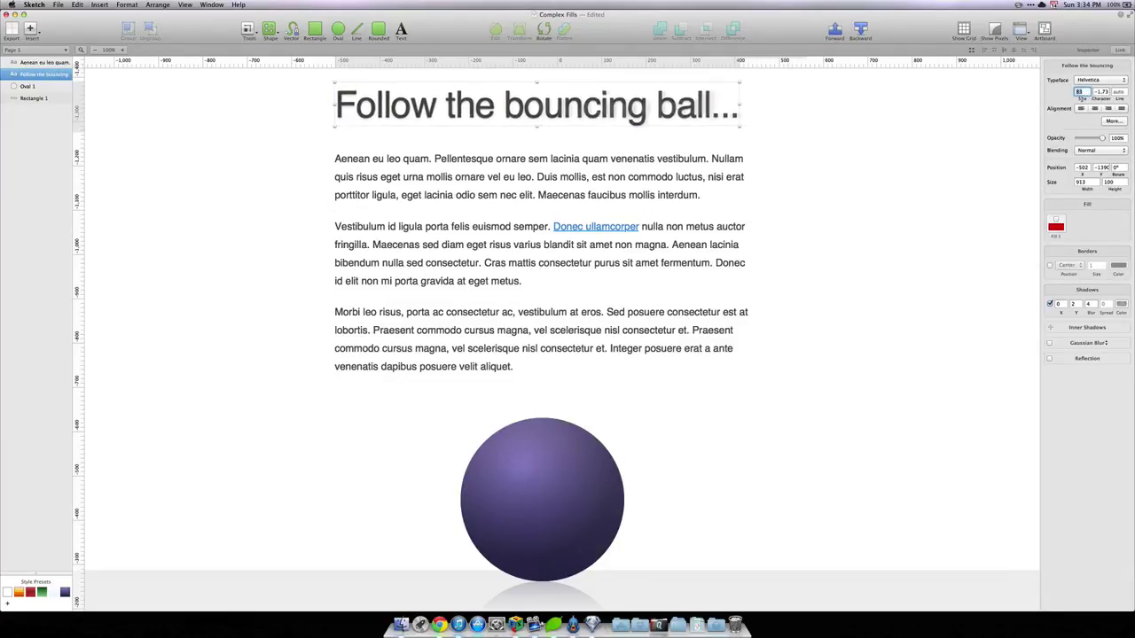
{"action": "left_click_drag", "start_coordinate": [722, 104], "coordinate": [722, 116]}
{"action": "left_click", "coordinate": [824, 130]}
Make the opening sentence "Aenean eu leo quam." of the body text bold.
{"action": "left_click", "coordinate": [727, 120]}
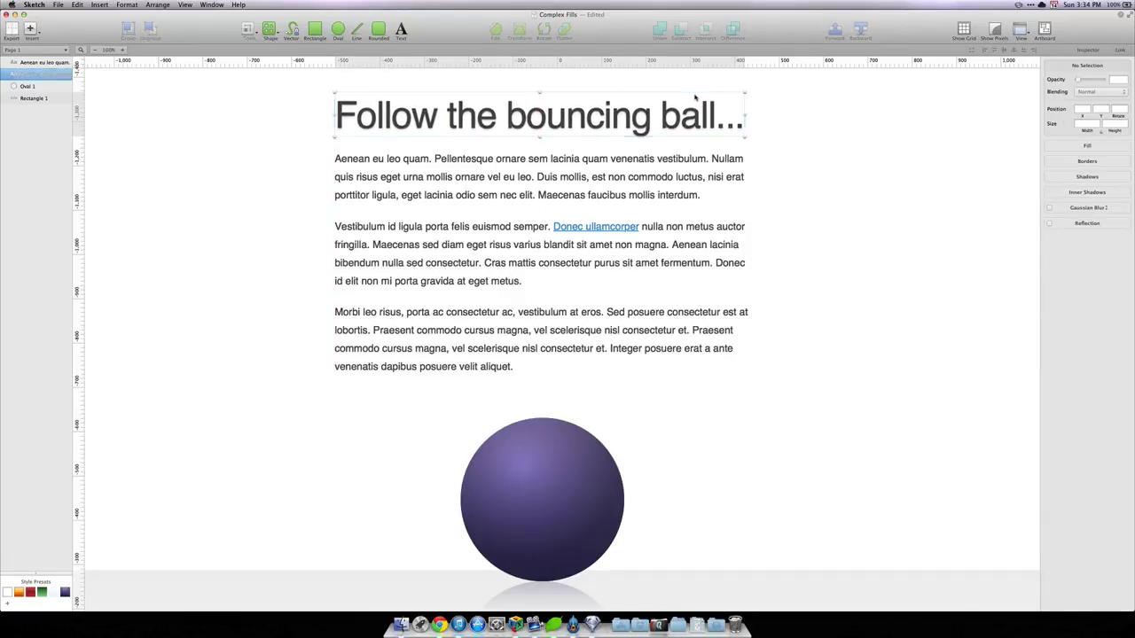
{"action": "left_click", "coordinate": [1113, 122]}
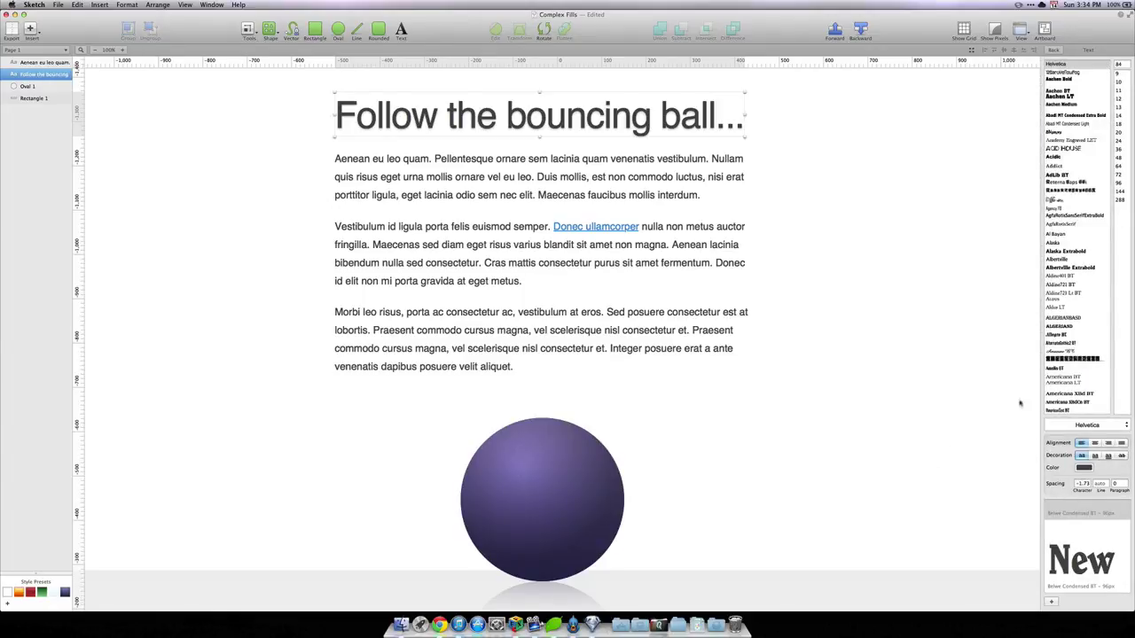
{"action": "double_click", "coordinate": [542, 176]}
{"action": "left_click", "coordinate": [543, 177]}
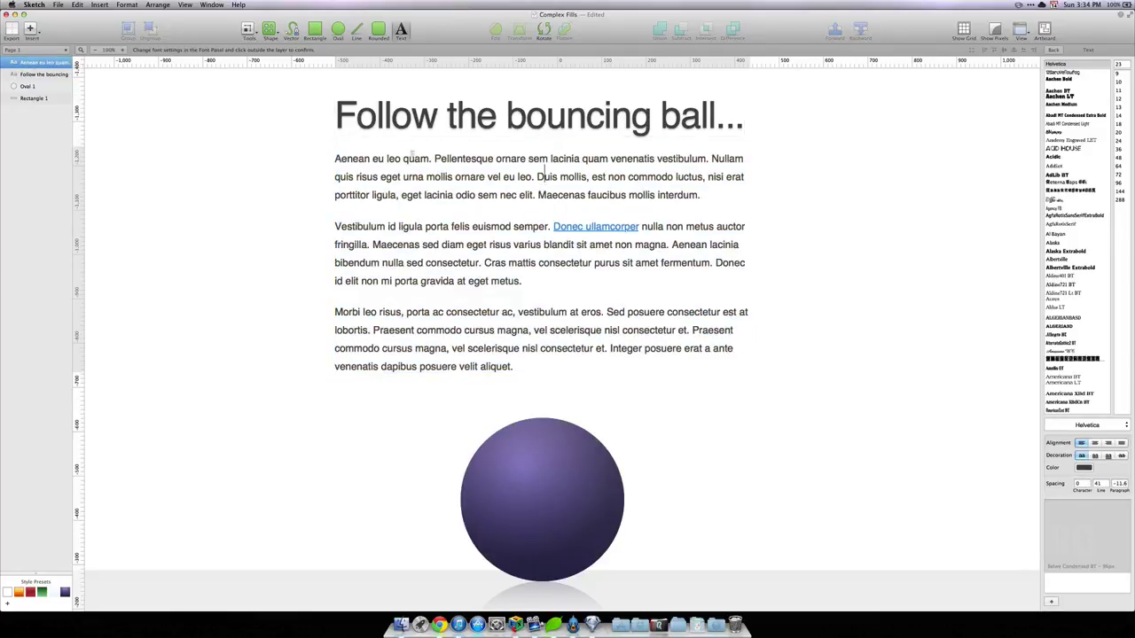
{"action": "left_click_drag", "start_coordinate": [433, 159], "coordinate": [303, 156]}
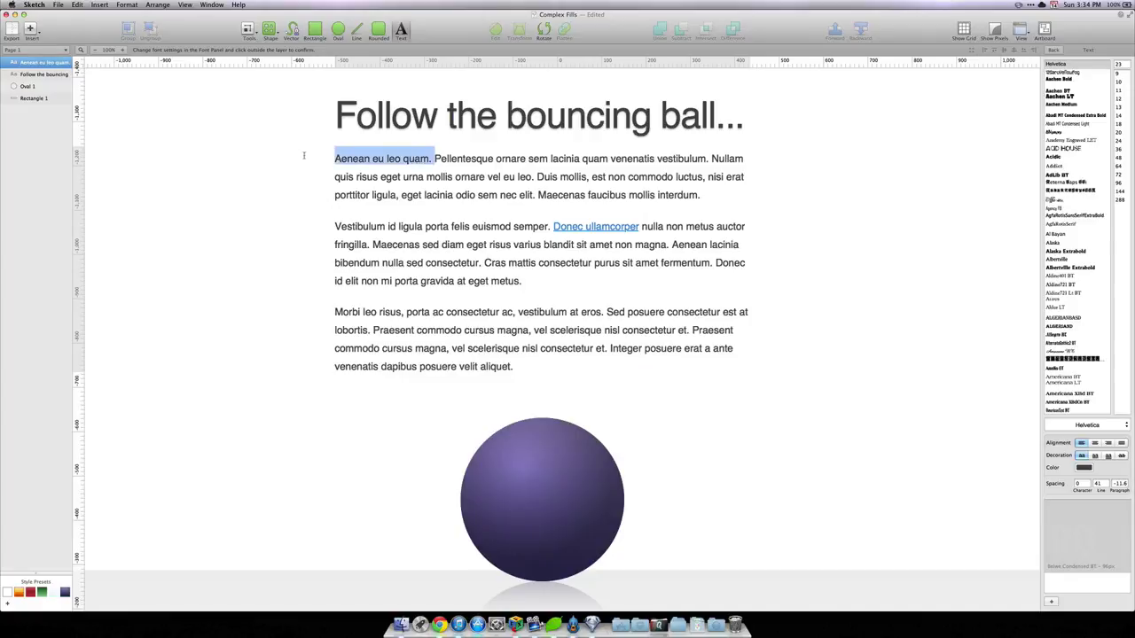
{"action": "key", "text": "super+b"}
{"action": "left_click", "coordinate": [462, 193]}
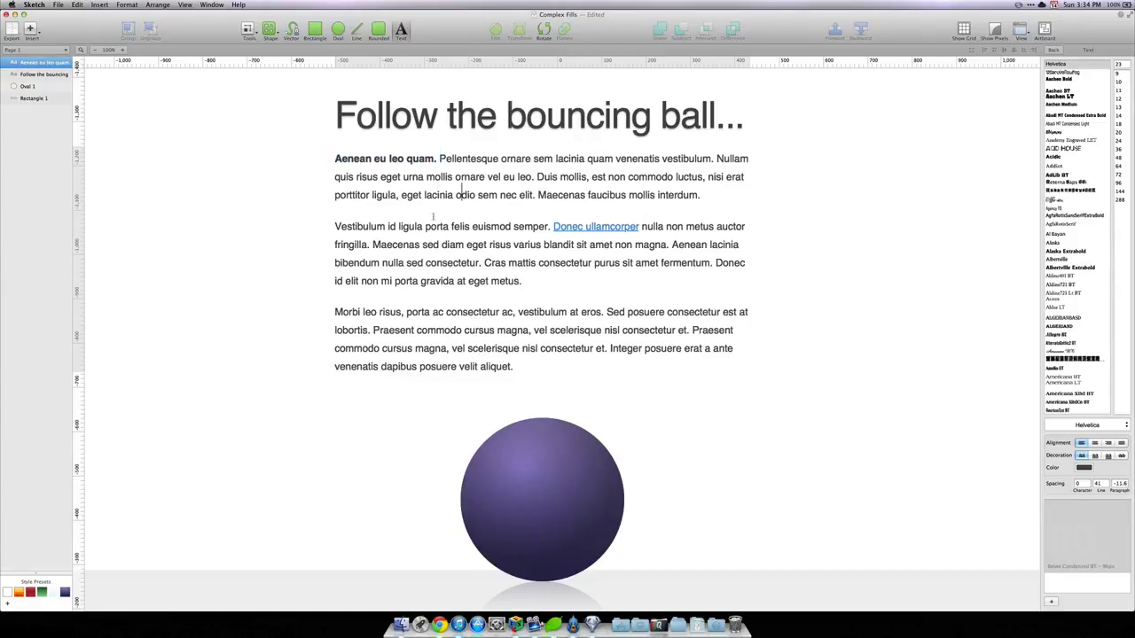
Italicise "Vestibulum id ligula porta felis" at the start of the second paragraph and finish editing the body text.
{"action": "left_click_drag", "start_coordinate": [335, 226], "coordinate": [472, 226]}
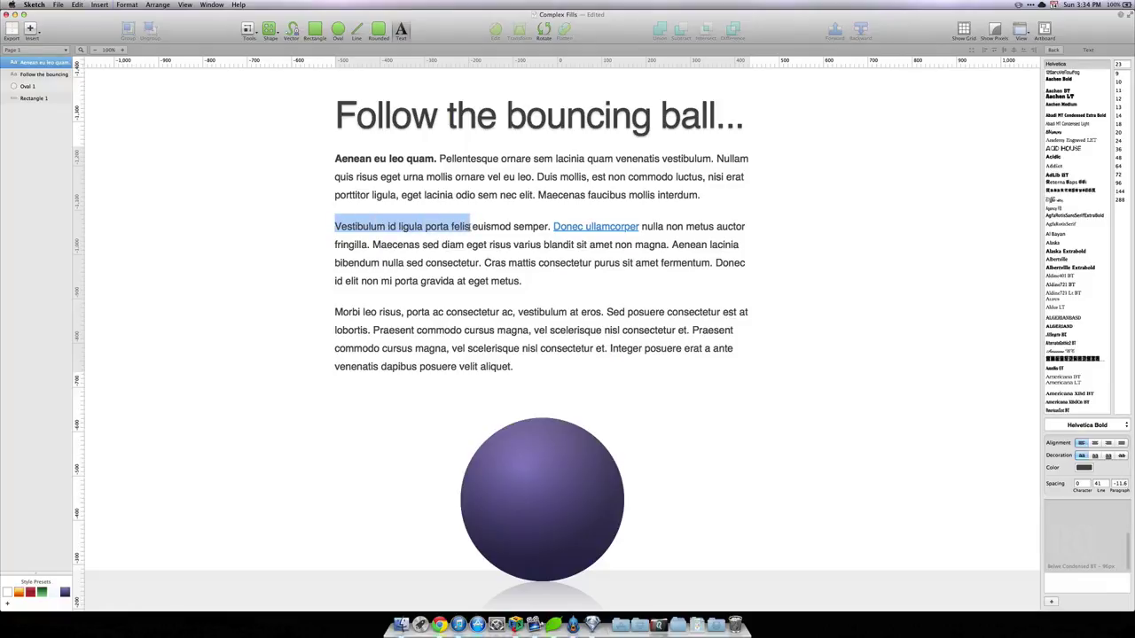
{"action": "key", "text": "super+i"}
{"action": "left_click", "coordinate": [511, 194]}
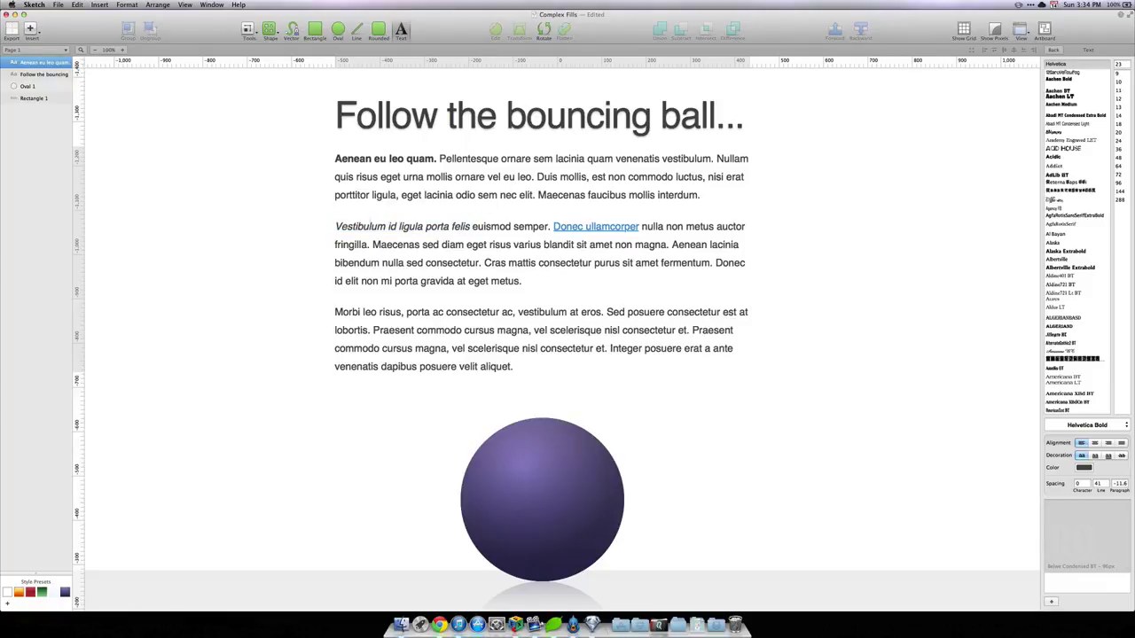
{"action": "left_click", "coordinate": [519, 140]}
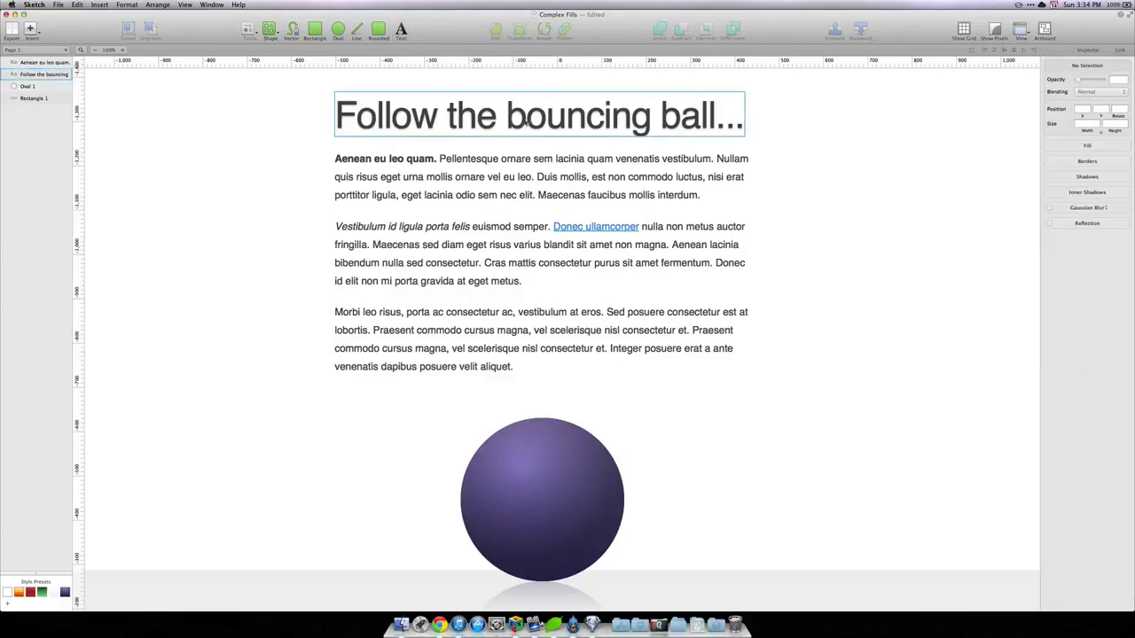
Make the words "bouncing ball..." in the headline bold and finish editing.
{"action": "left_click", "coordinate": [526, 122]}
{"action": "double_click", "coordinate": [526, 123]}
{"action": "left_click_drag", "start_coordinate": [507, 116], "coordinate": [752, 117]}
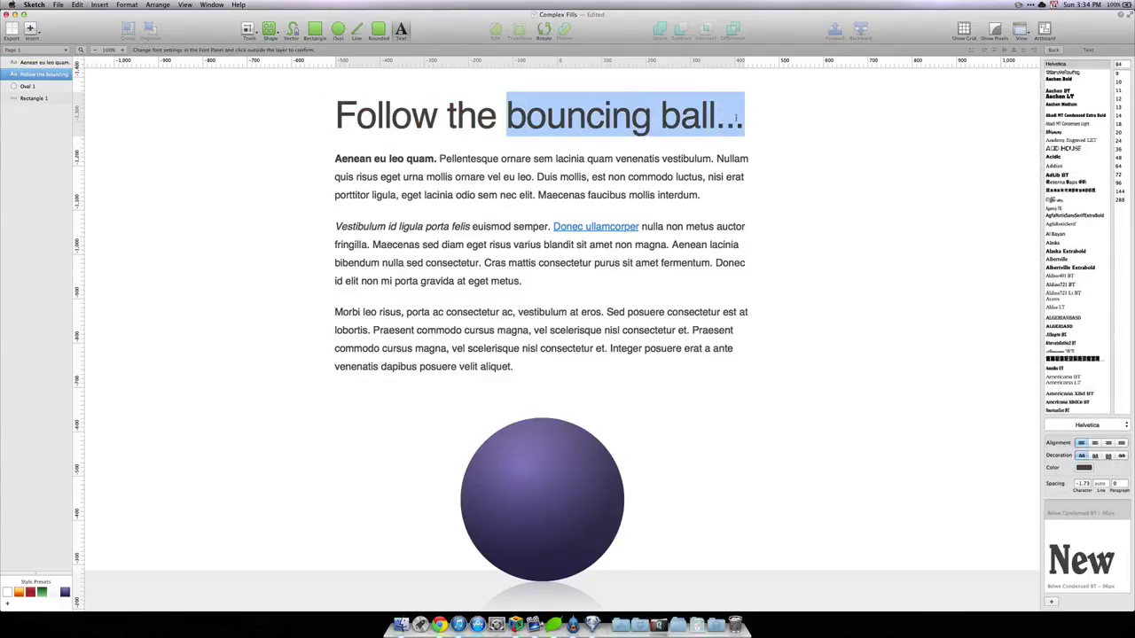
{"action": "key", "text": "super+b"}
{"action": "left_click", "coordinate": [792, 147]}
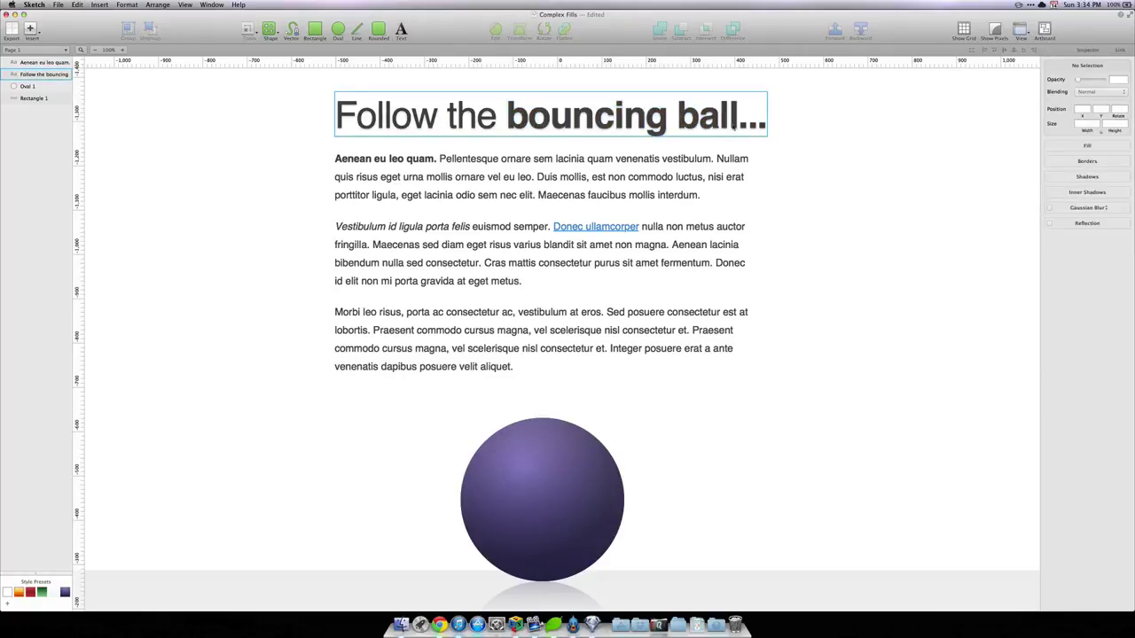
{"action": "left_click", "coordinate": [549, 115]}
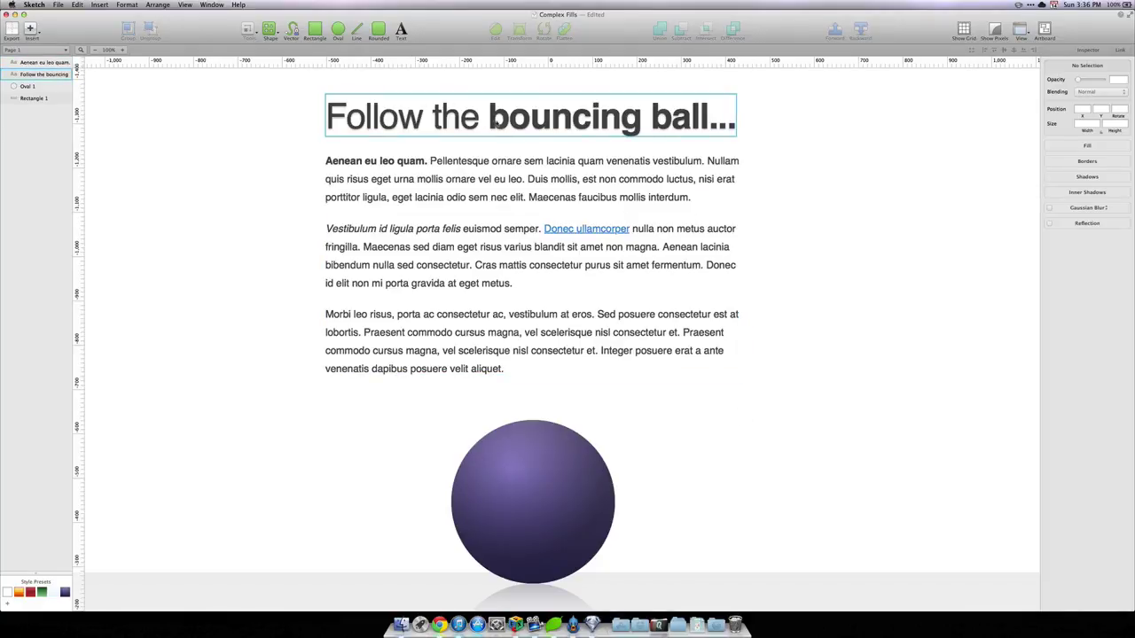
Duplicate the headline and place the copy in the empty canvas area above the original.
{"action": "scroll", "coordinate": [487, 218], "scroll_direction": "up", "scroll_amount": 10}
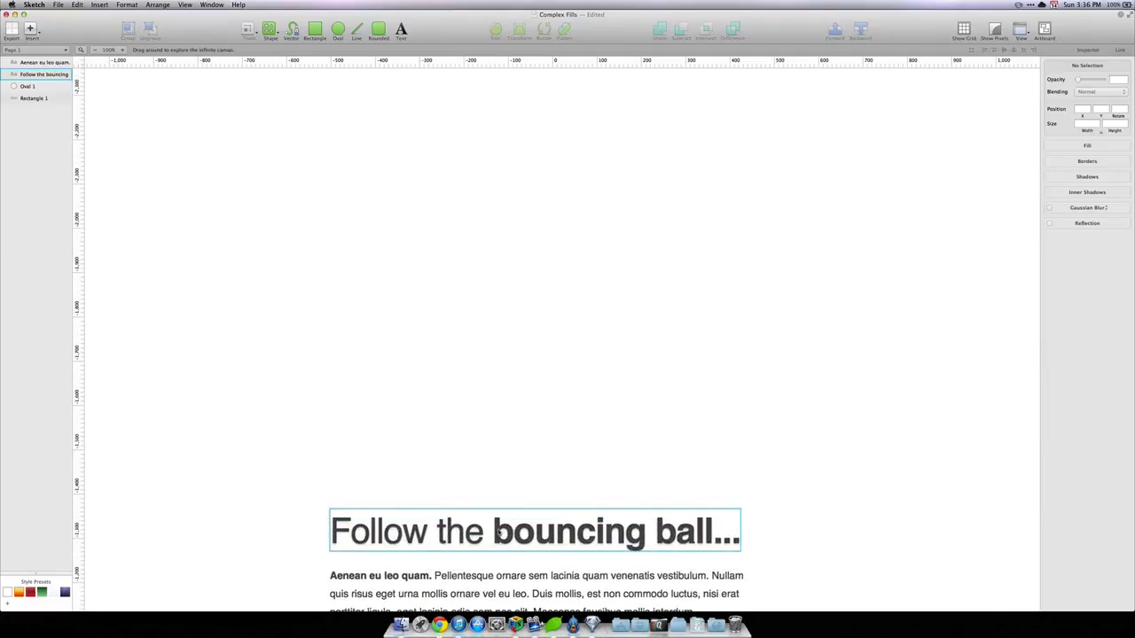
{"action": "left_click", "coordinate": [498, 536]}
{"action": "left_click_drag", "start_coordinate": [498, 536], "coordinate": [502, 241]}
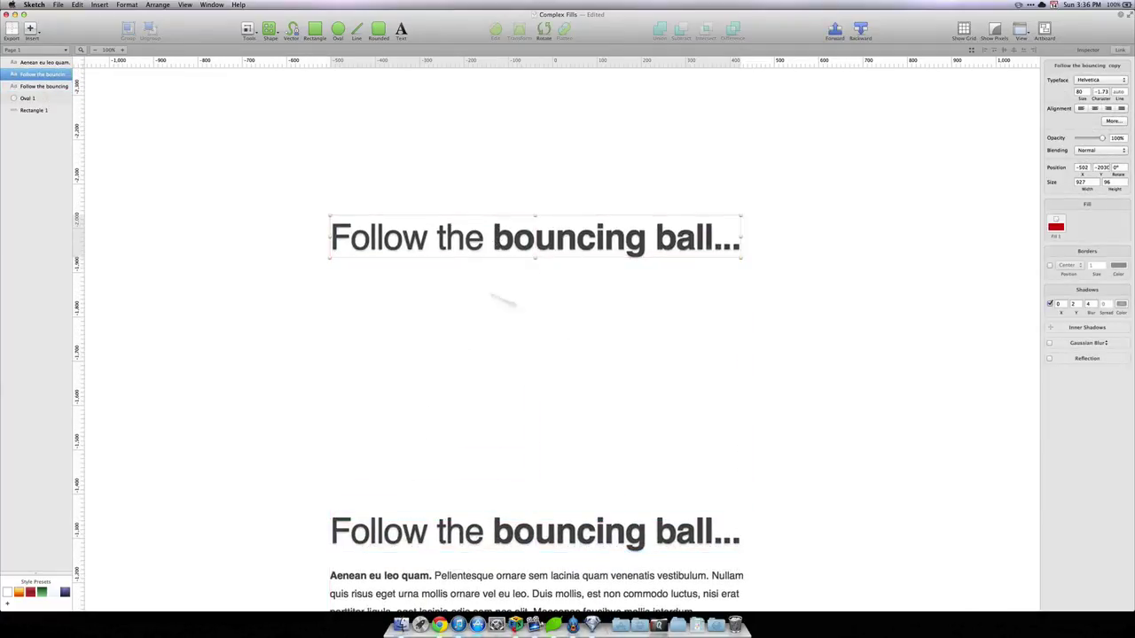
Enlarge the headline copy's font size to 143 and reposition it above the original headline.
{"action": "left_click", "coordinate": [1080, 91]}
{"action": "key", "text": "Up"}
{"action": "key", "text": "Up"}
{"action": "key", "text": "Up"}
{"action": "key", "text": "Up"}
{"action": "key", "text": "Up"}
{"action": "key", "text": "Up"}
{"action": "key", "text": "Up"}
{"action": "key", "text": "Up"}
{"action": "key", "text": "Up"}
{"action": "key", "text": "Up"}
{"action": "key", "text": "Up"}
{"action": "key", "text": "Up"}
{"action": "key", "text": "Up"}
{"action": "key", "text": "Up"}
{"action": "key", "text": "Up"}
{"action": "key", "text": "Up"}
{"action": "key", "text": "Up"}
{"action": "key", "text": "Up"}
{"action": "key", "text": "Up"}
{"action": "key", "text": "Up"}
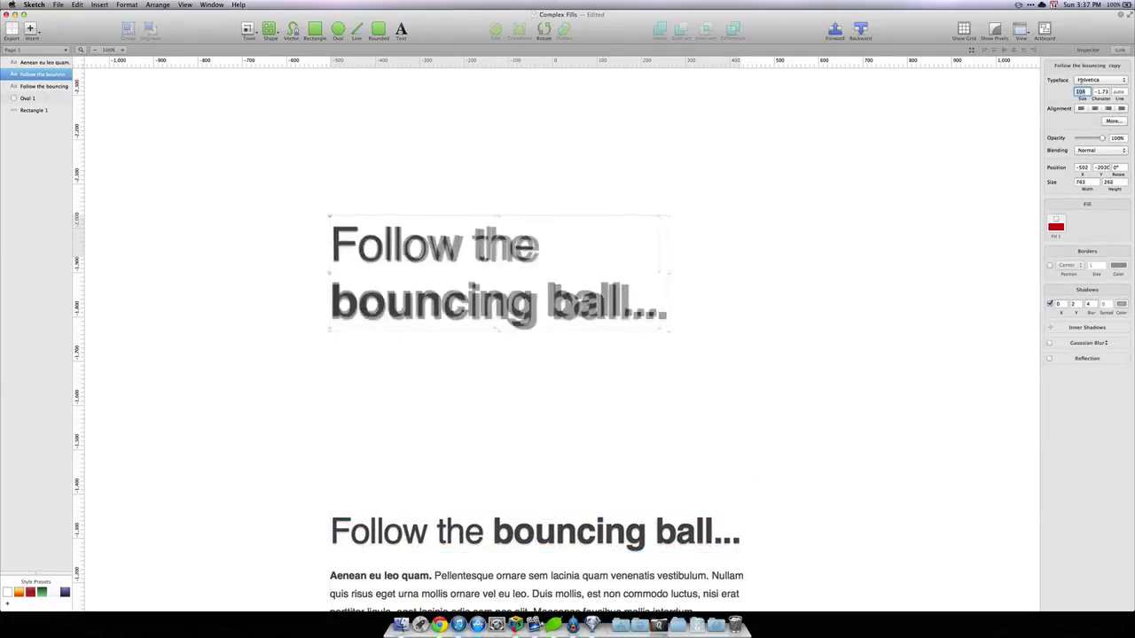
{"action": "left_click_drag", "start_coordinate": [631, 266], "coordinate": [647, 228]}
Turn off the headline copy's shadow and convert its text to outlines.
{"action": "left_click", "coordinate": [1050, 304]}
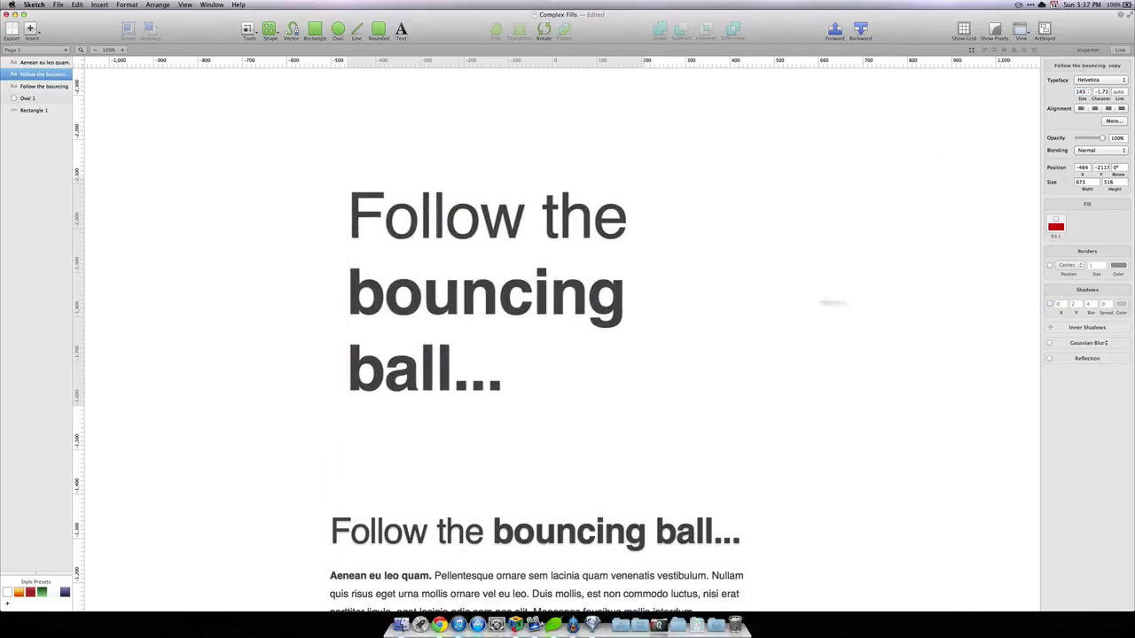
{"action": "left_click_drag", "start_coordinate": [592, 299], "coordinate": [614, 281]}
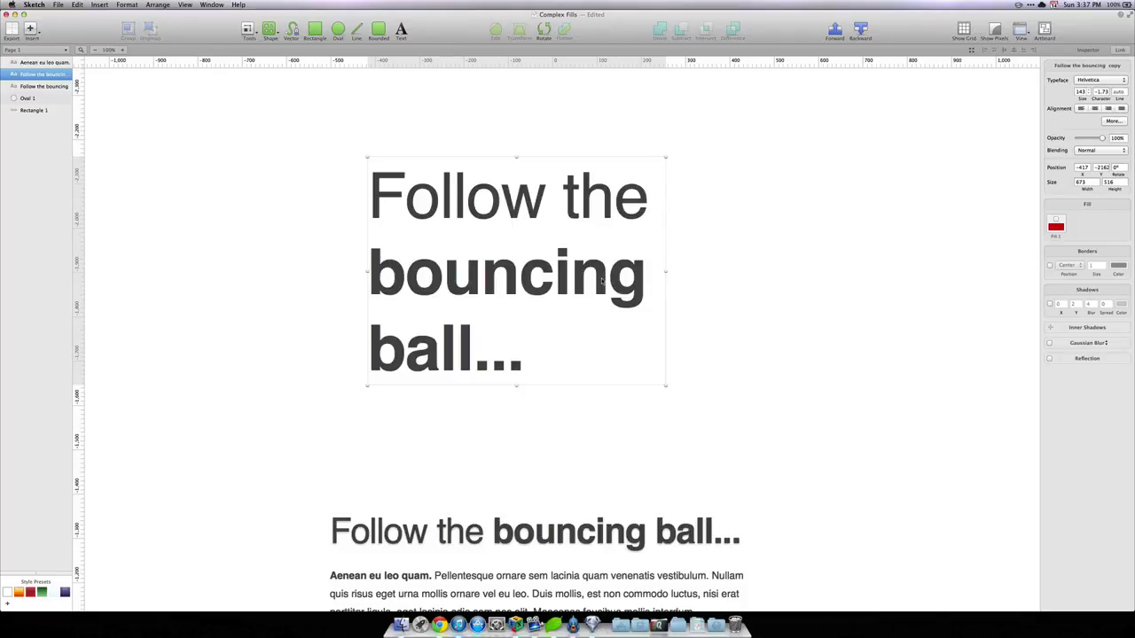
{"action": "right_click", "coordinate": [602, 281]}
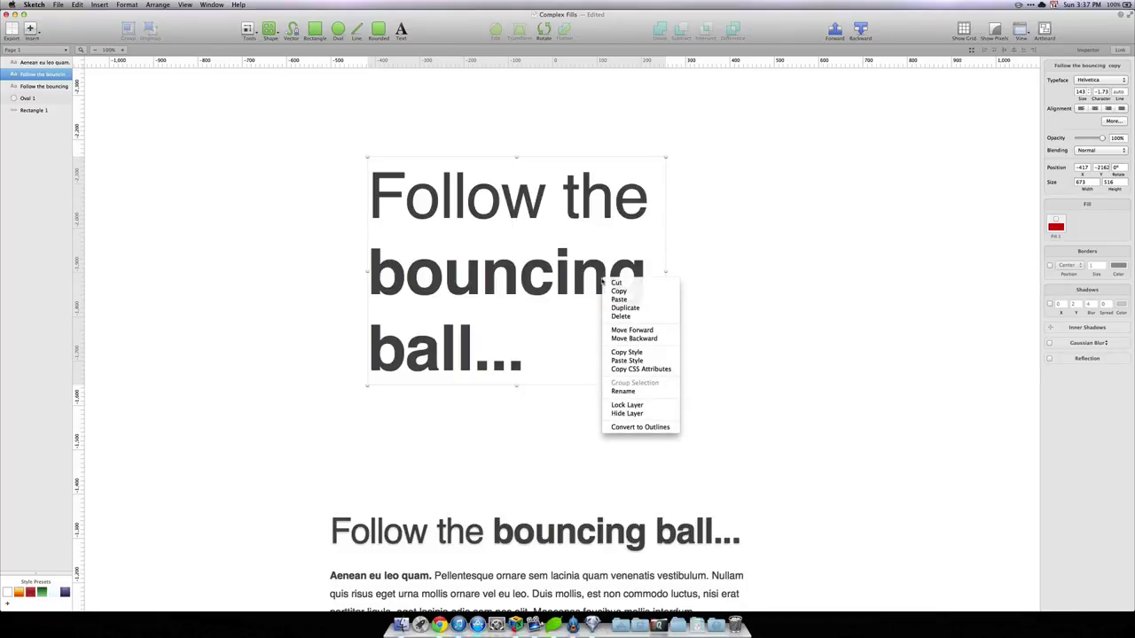
{"action": "left_click", "coordinate": [631, 428]}
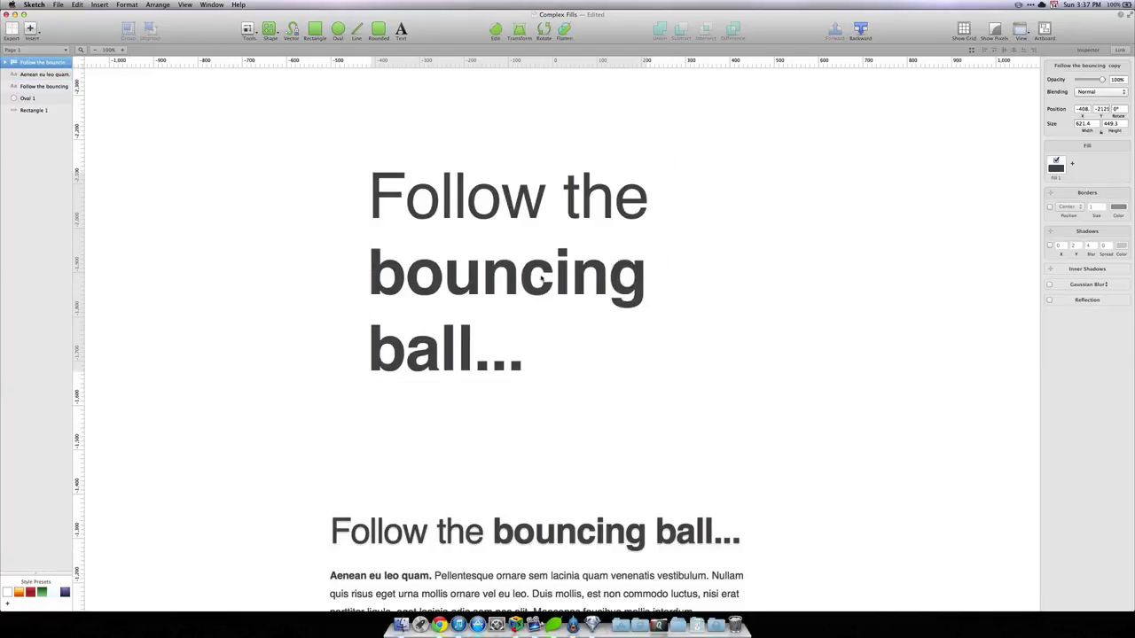
Examine the individual letter paths in the outlined headline copy, including the editable points of the "u" in "bouncing".
{"action": "double_click", "coordinate": [526, 276]}
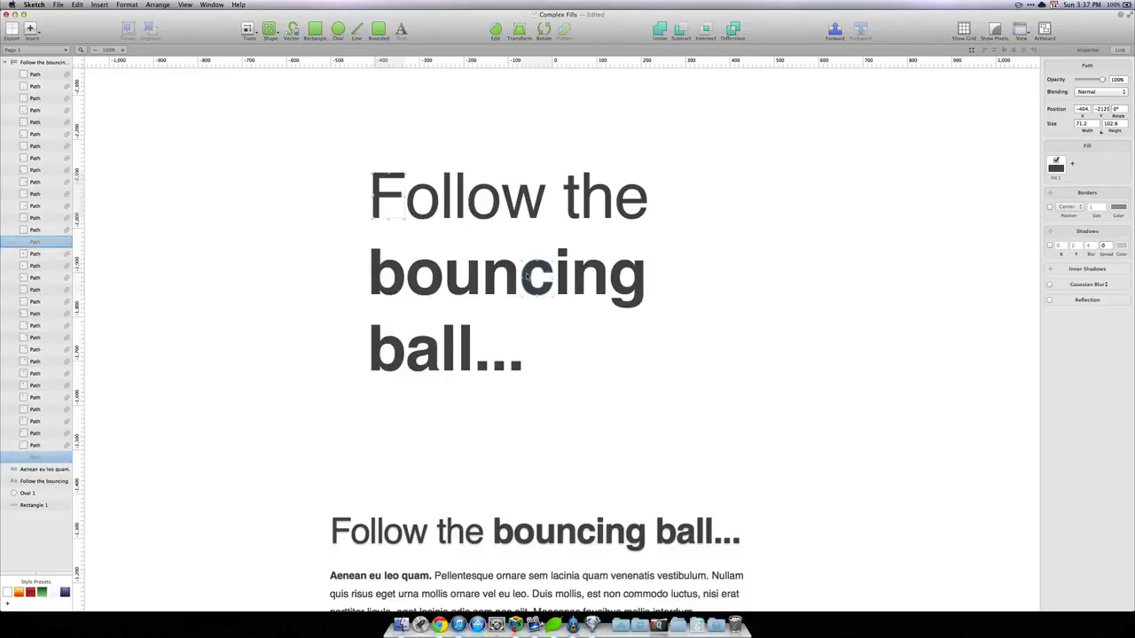
{"action": "left_click", "coordinate": [505, 273]}
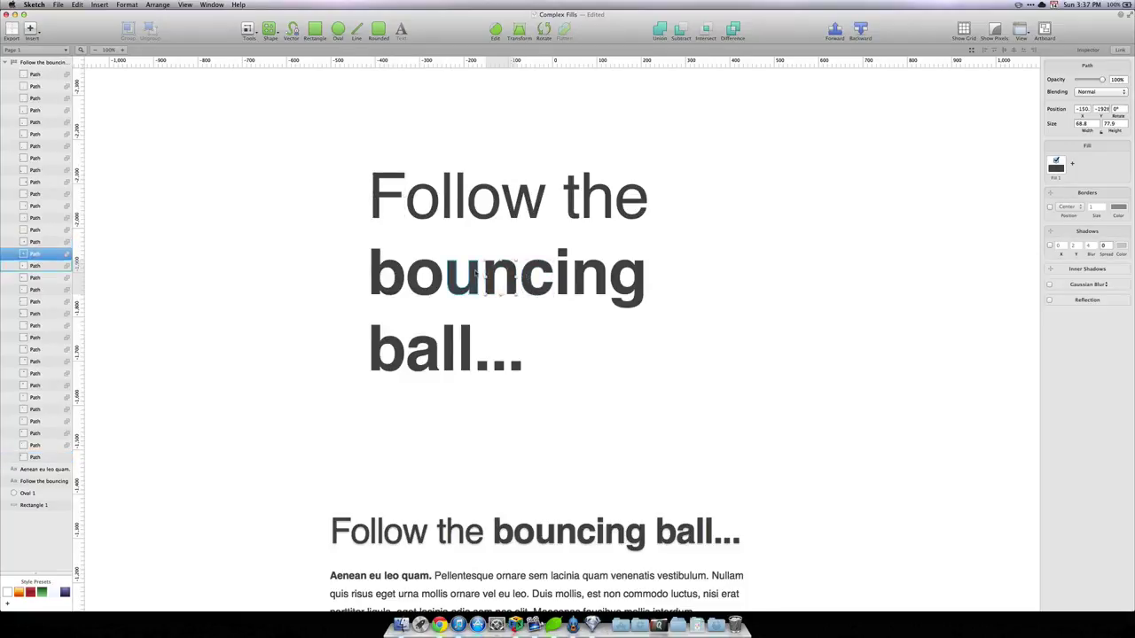
{"action": "left_click", "coordinate": [476, 275]}
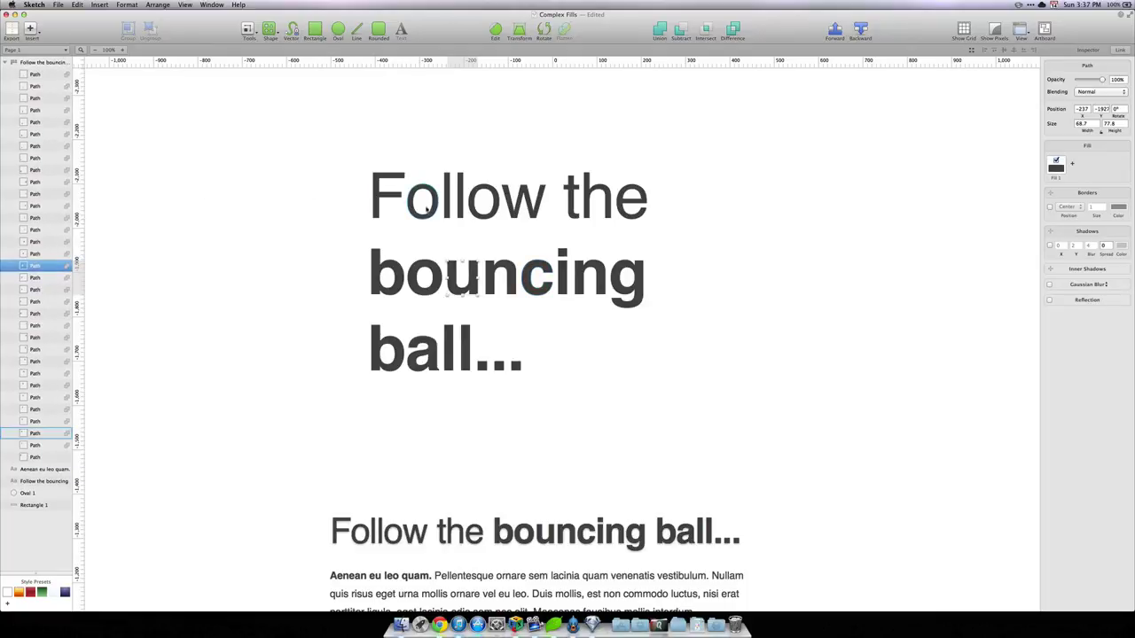
{"action": "left_click_drag", "start_coordinate": [431, 200], "coordinate": [460, 206]}
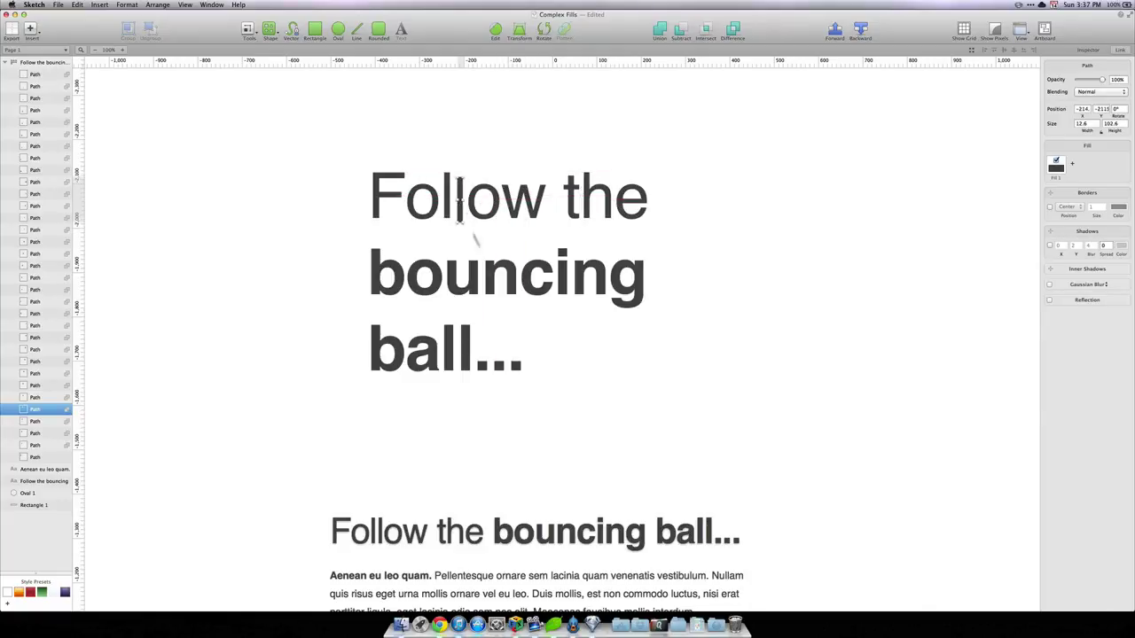
{"action": "mouse_move", "coordinate": [470, 273]}
{"action": "left_mouse_down"}
{"action": "mouse_move", "coordinate": [506, 259]}
{"action": "mouse_move", "coordinate": [474, 278]}
{"action": "left_mouse_up"}
{"action": "double_click", "coordinate": [474, 277]}
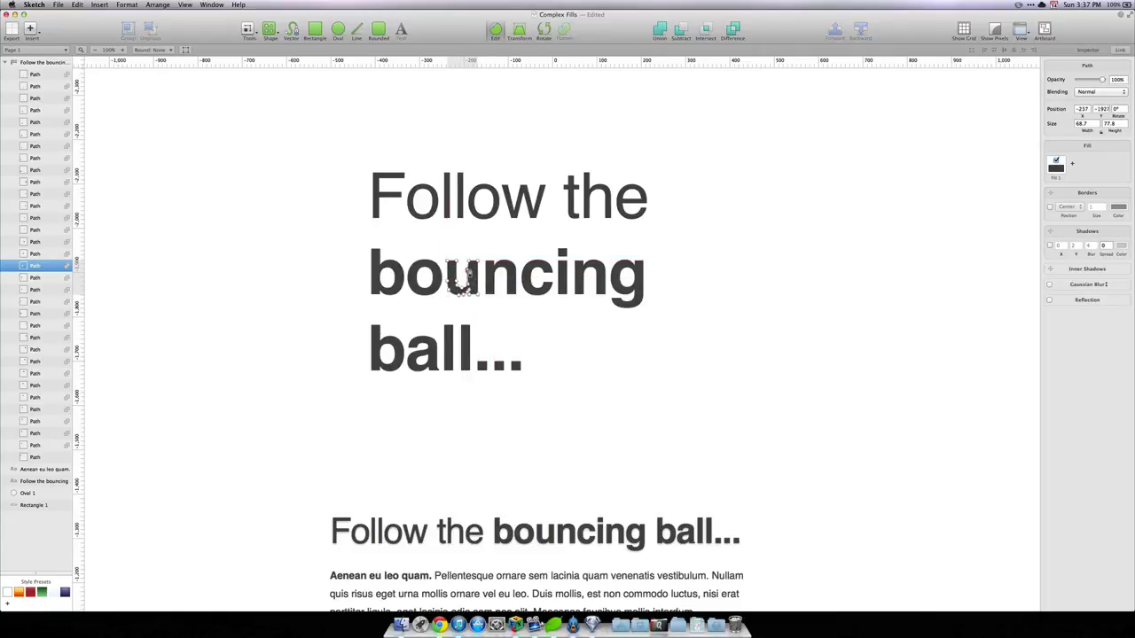
{"action": "left_click", "coordinate": [470, 287]}
{"action": "scroll", "coordinate": [682, 296], "scroll_direction": "down", "scroll_amount": 2}
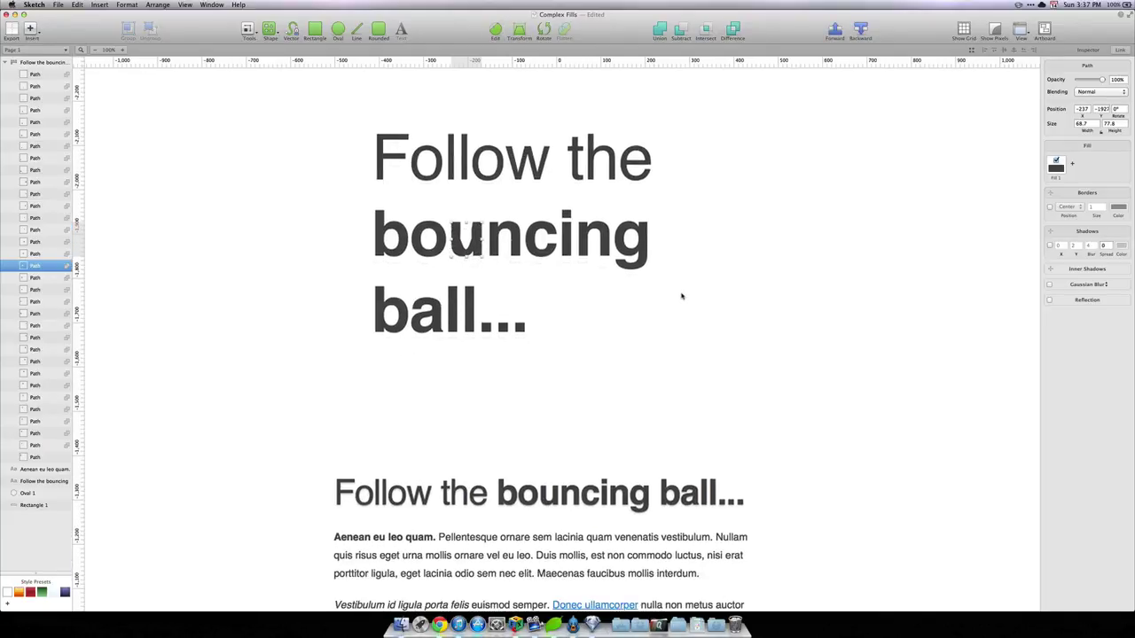
{"action": "scroll", "coordinate": [682, 297], "scroll_direction": "up", "scroll_amount": 2}
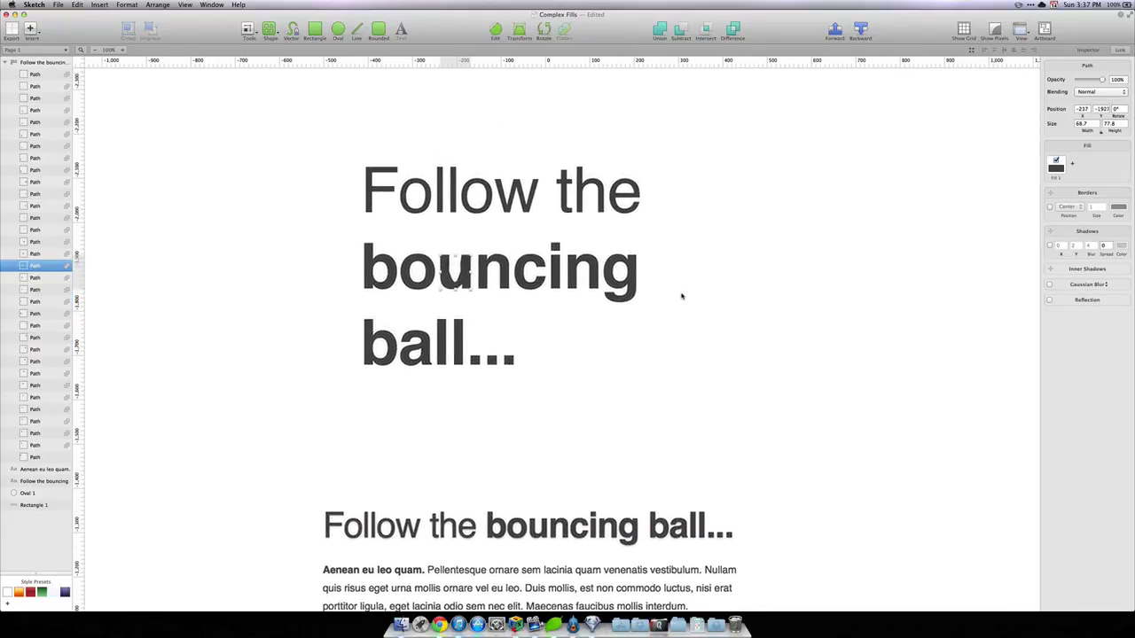
Delete the outlined headline copy and return to the original headline, body text and ball.
{"action": "left_click_drag", "start_coordinate": [717, 136], "coordinate": [282, 394]}
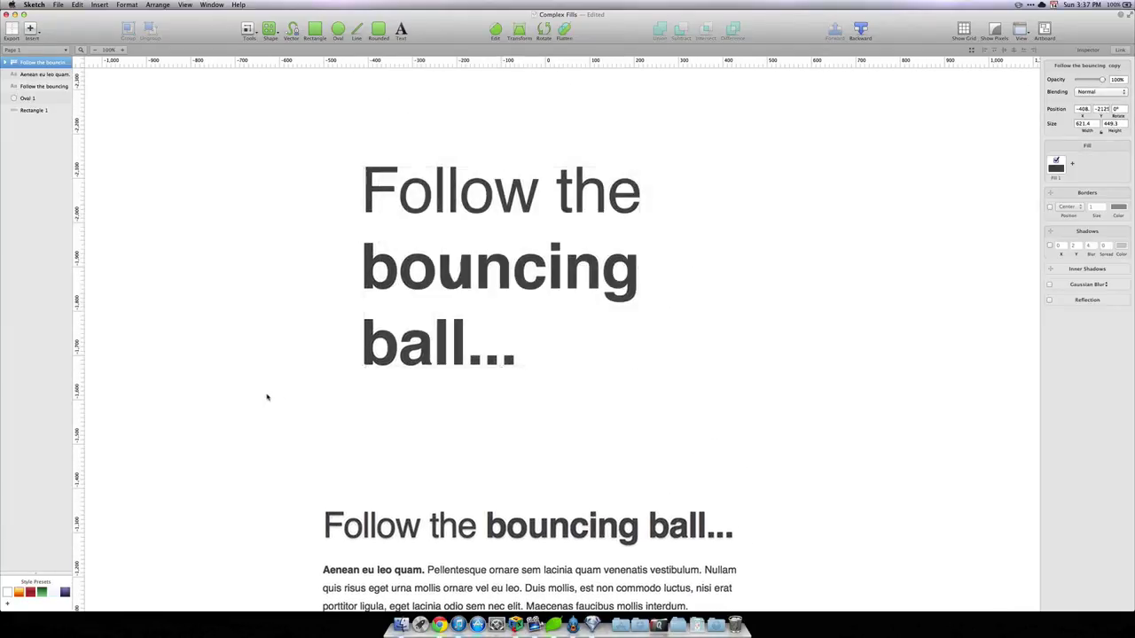
{"action": "key", "text": "Delete"}
{"action": "scroll", "coordinate": [267, 397], "scroll_direction": "down", "scroll_amount": 10}
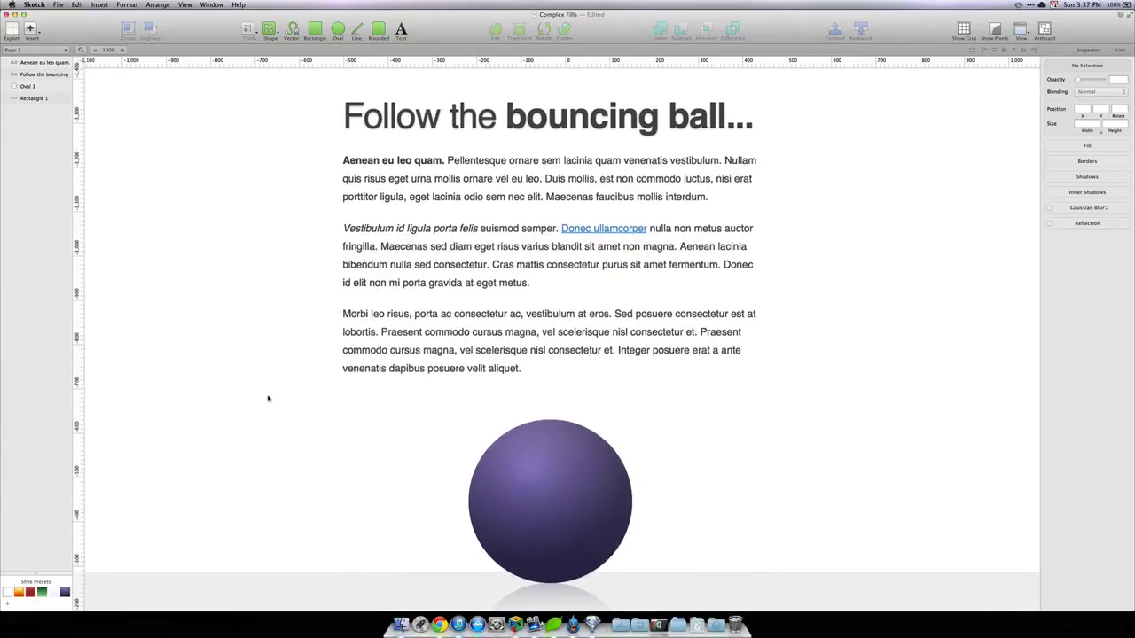
{"action": "scroll", "coordinate": [268, 398], "scroll_direction": "right", "scroll_amount": 1}
{"action": "scroll", "coordinate": [267, 398], "scroll_direction": "left", "scroll_amount": 1}
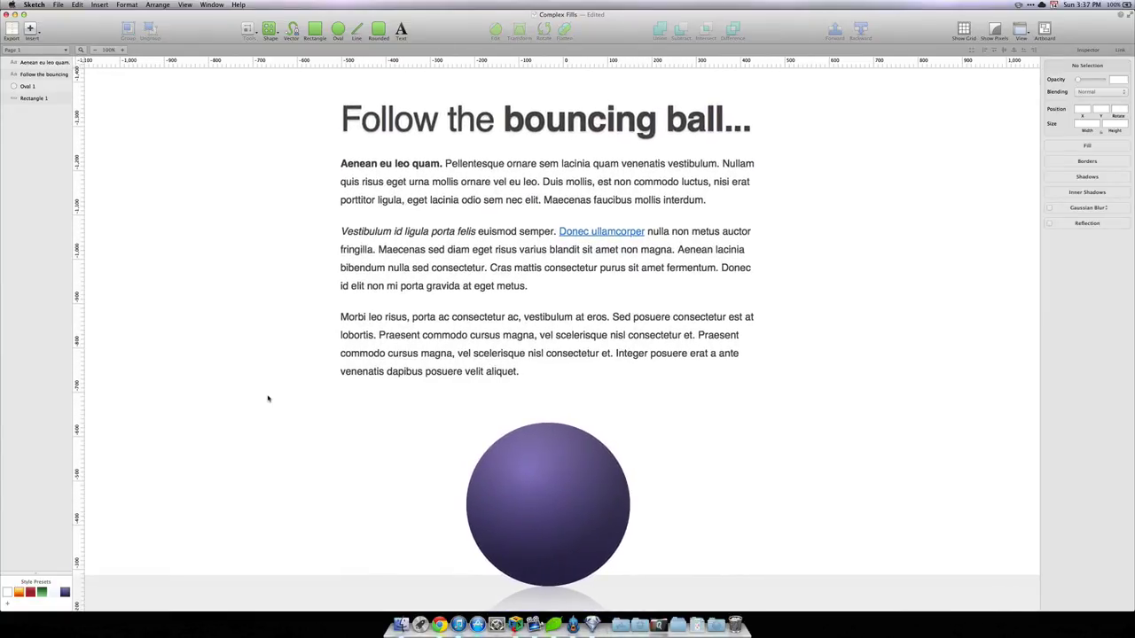
{"action": "scroll", "coordinate": [268, 398], "scroll_direction": "down", "scroll_amount": 1}
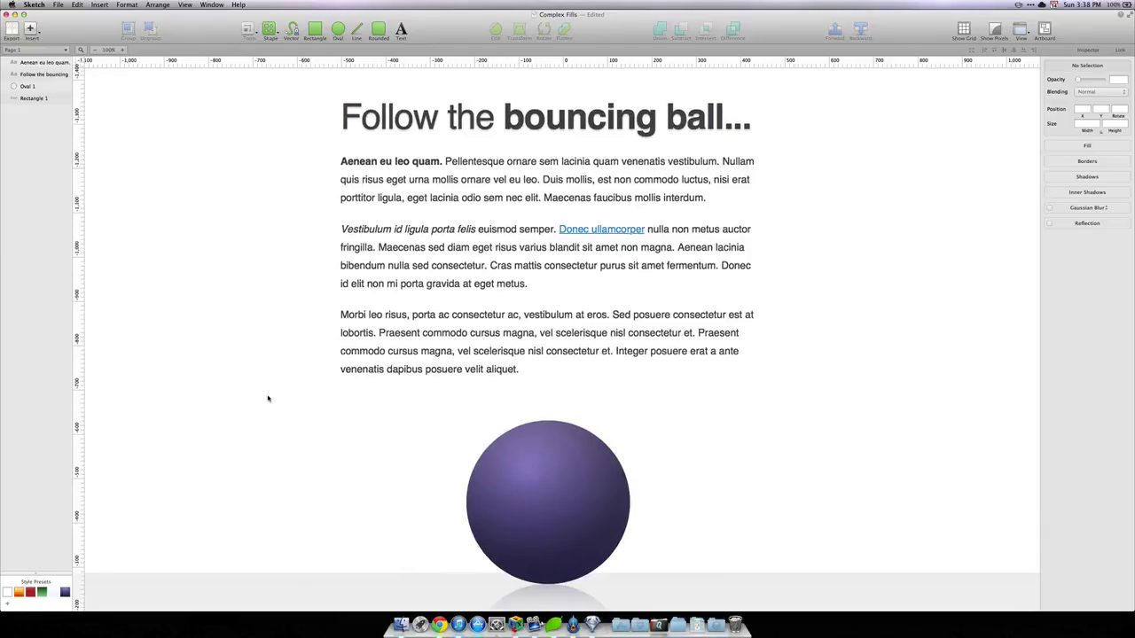
{"action": "scroll", "coordinate": [268, 398], "scroll_direction": "down", "scroll_amount": 1}
{"action": "scroll", "coordinate": [267, 398], "scroll_direction": "left", "scroll_amount": 1}
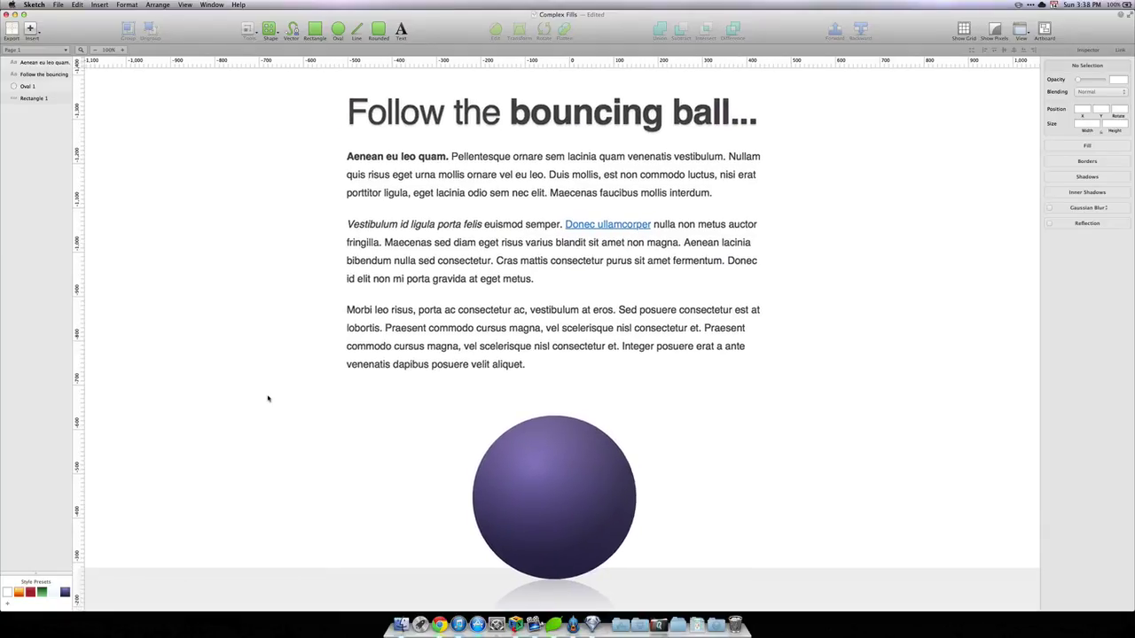
{"action": "scroll", "coordinate": [268, 398], "scroll_direction": "up", "scroll_amount": 1}
{"action": "scroll", "coordinate": [268, 398], "scroll_direction": "right", "scroll_amount": 1}
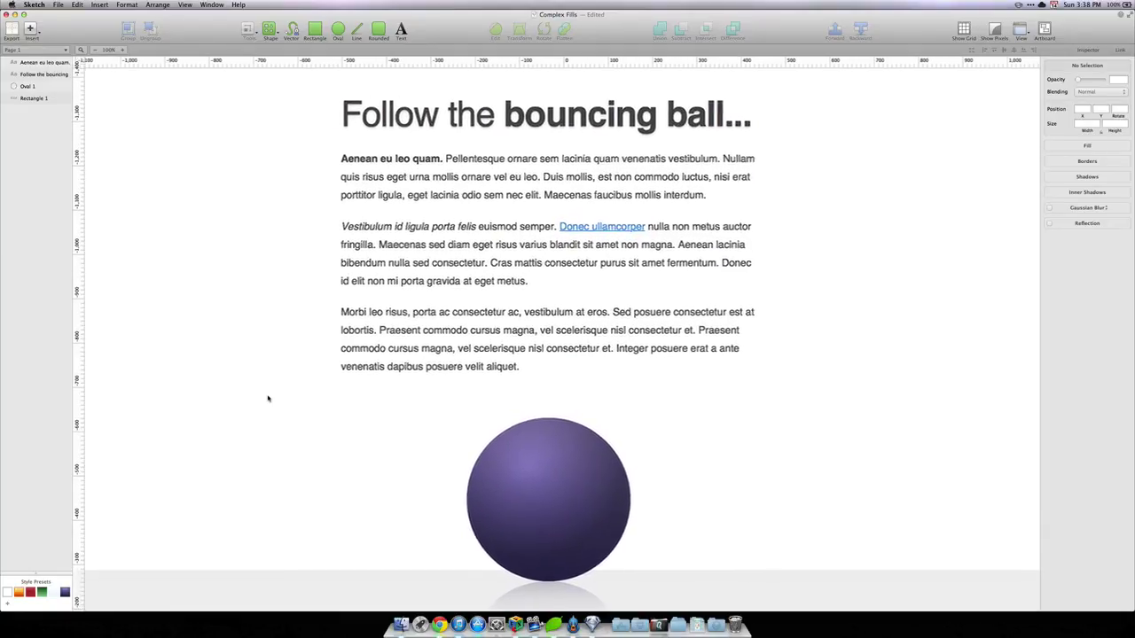